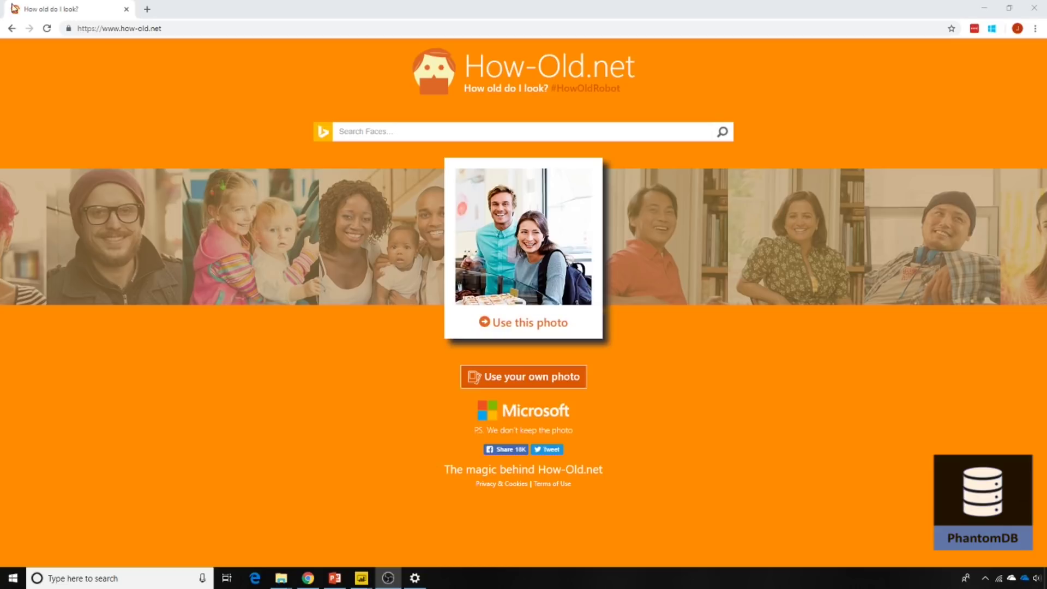
# Run the age estimate on the site's sample photo of the couple and return to the start page
pyautogui.click(567, 229)
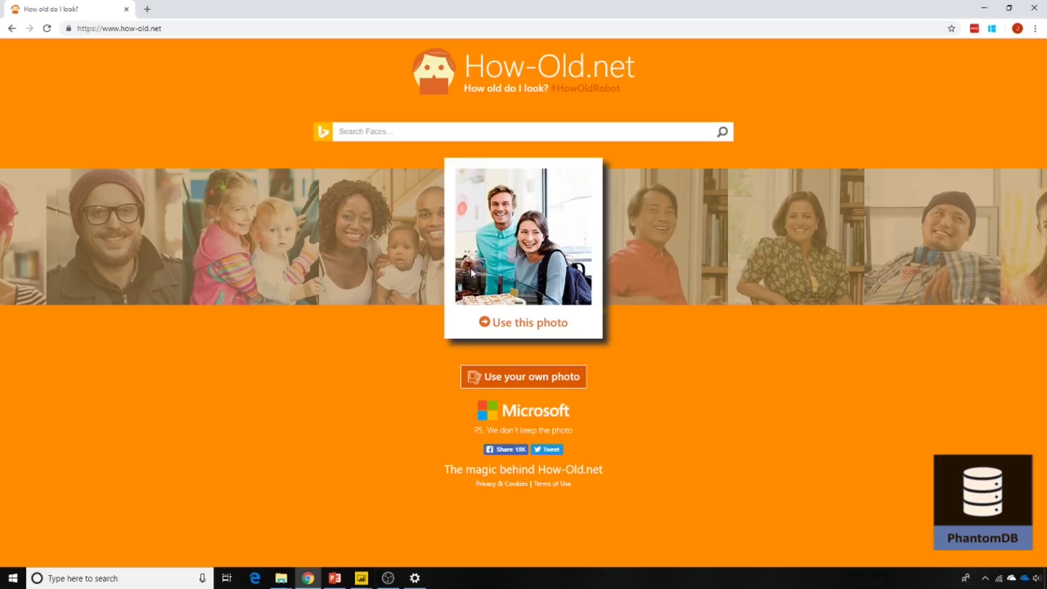
pyautogui.click(523, 328)
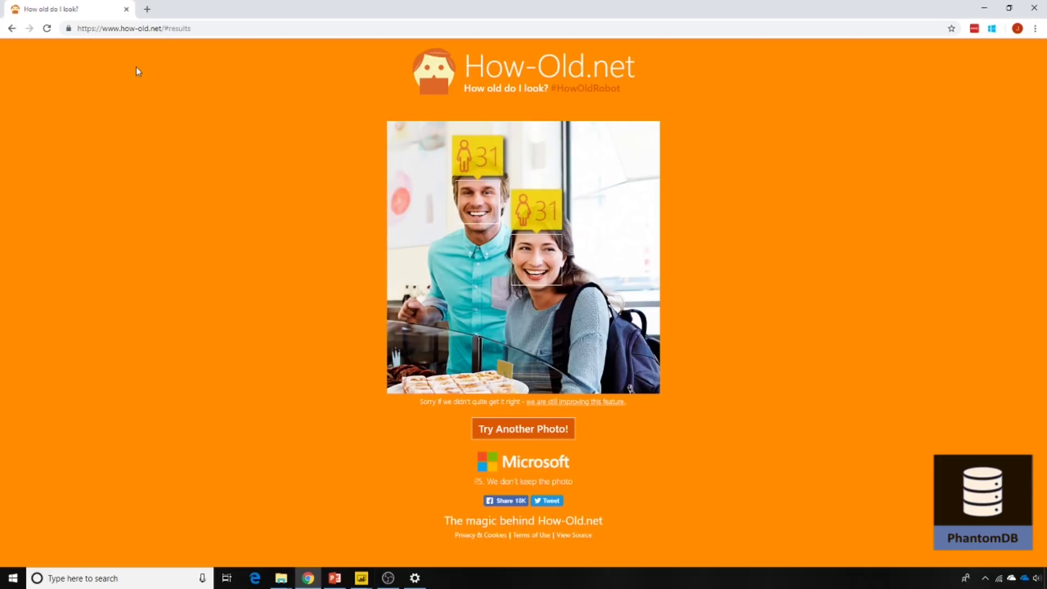
pyautogui.click(12, 28)
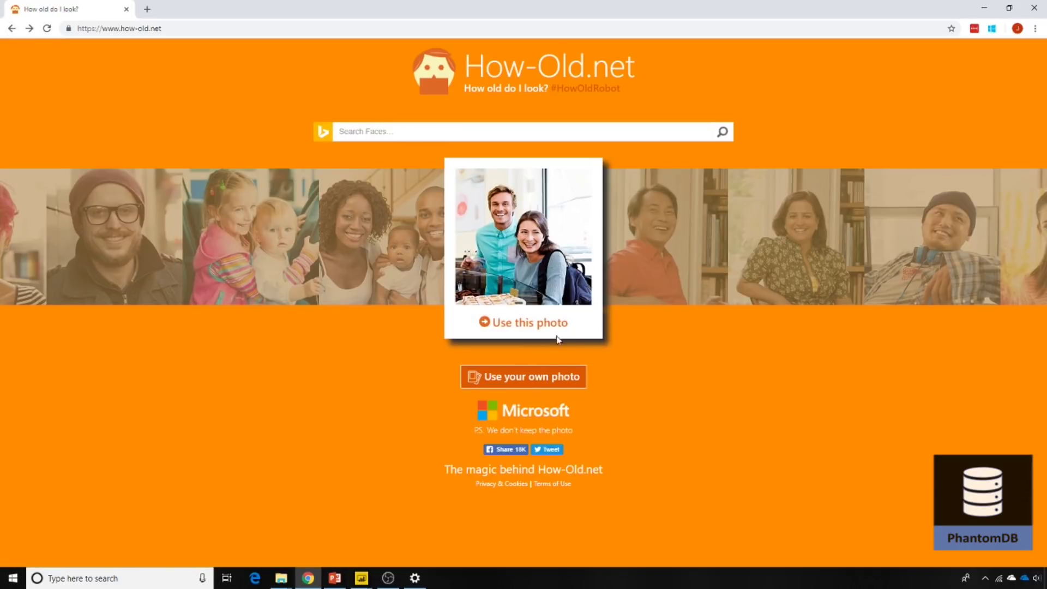
# Submit the photo 20190122_033007206_iOS.jpg from the Desktop folder for age estimation and look over the result
pyautogui.click(554, 381)
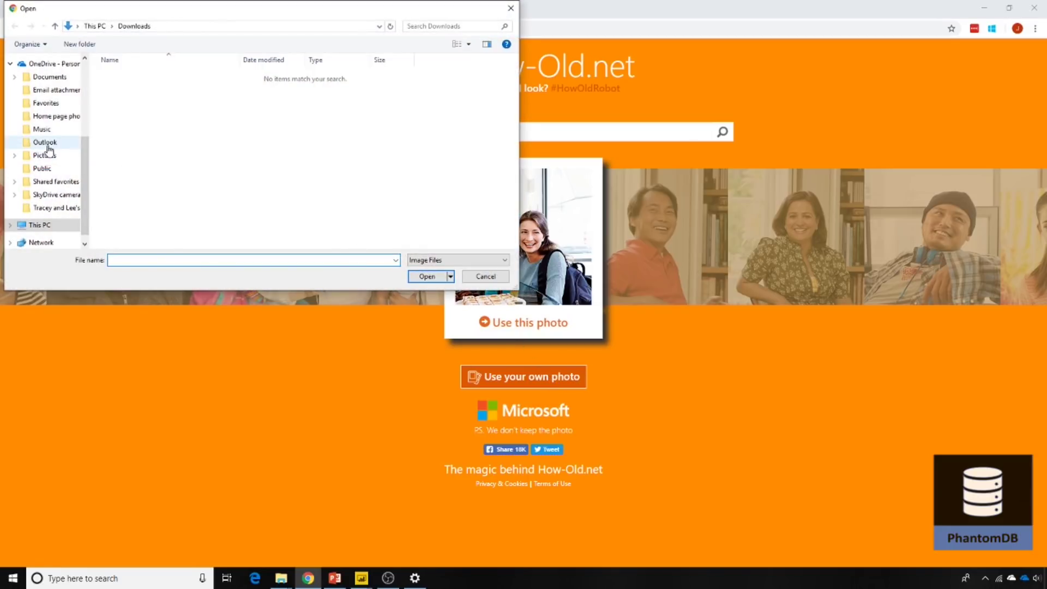
pyautogui.scroll(1, 51, 162)
pyautogui.scroll(5, 51, 162)
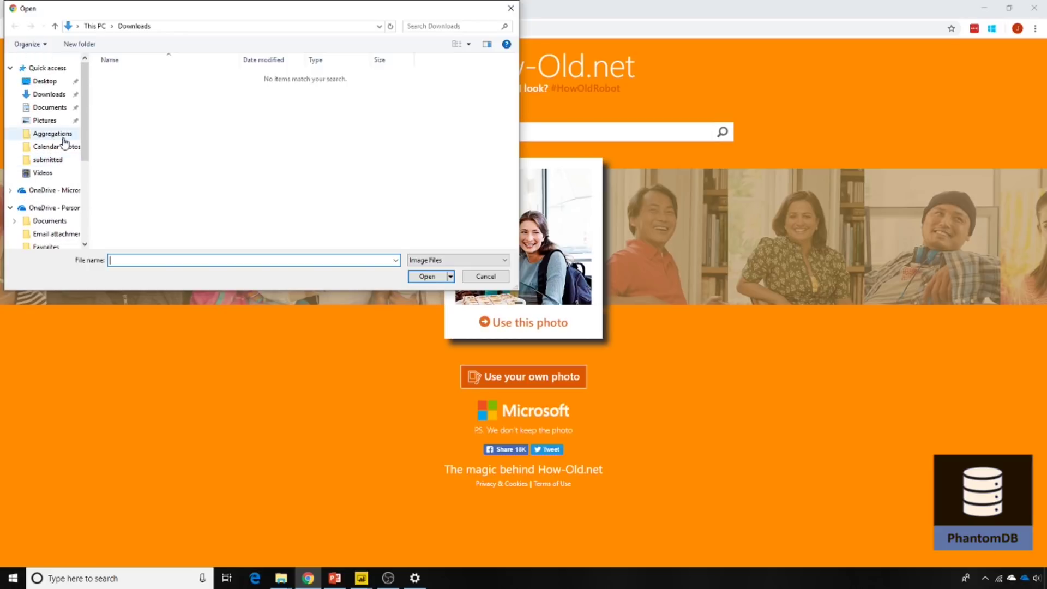
pyautogui.click(48, 83)
pyautogui.doubleClick(125, 90)
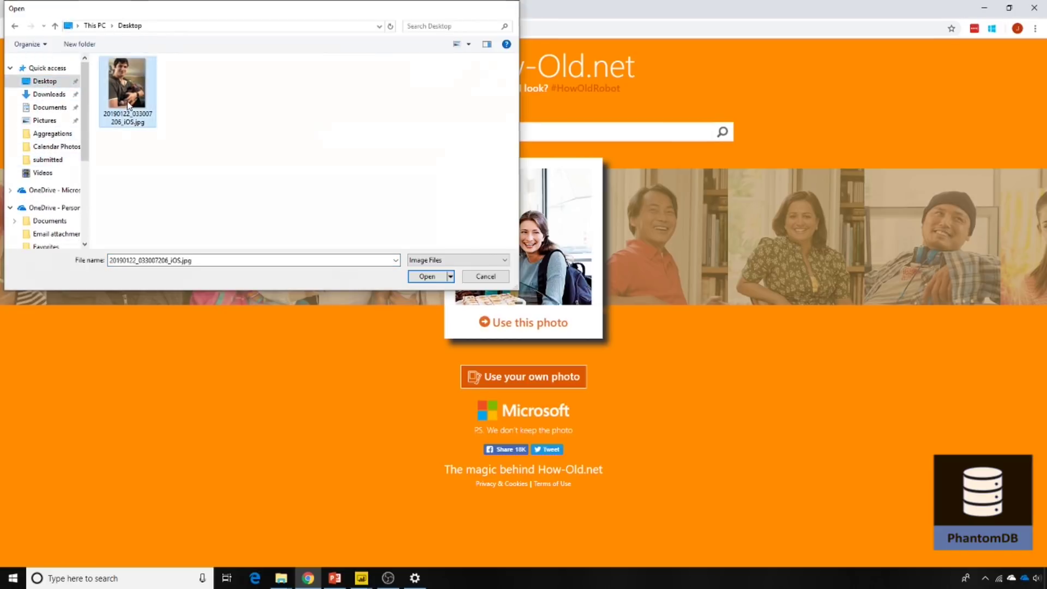
pyautogui.scroll(-2, 303, 278)
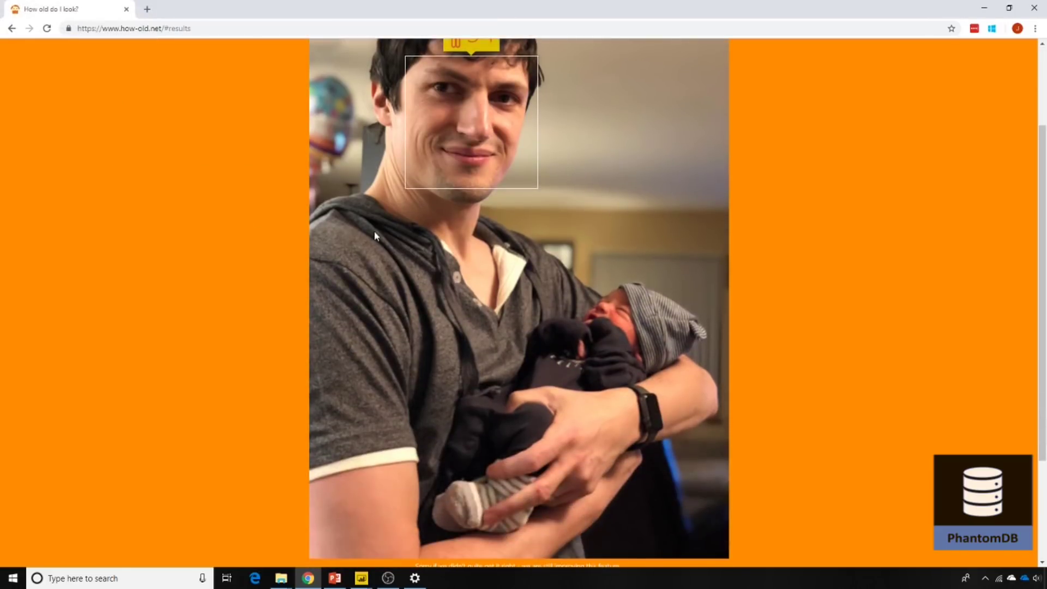
pyautogui.scroll(1, 437, 264)
pyautogui.scroll(1, 439, 277)
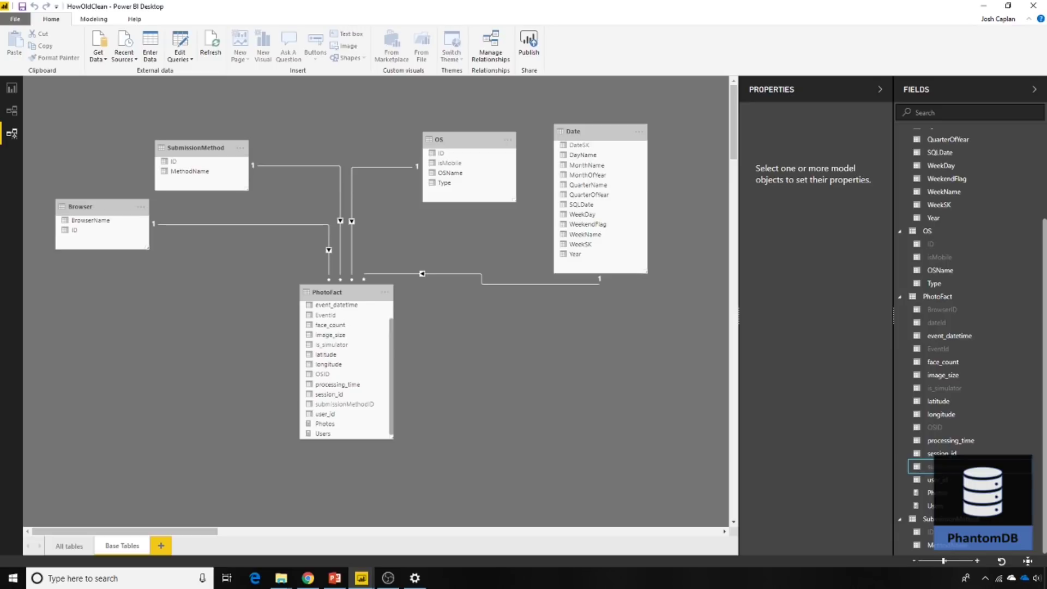
# Switch to Power BI Desktop and build a column chart of Photos by OSName, placed on the left half of the report page
pyautogui.hotkey('alt', 'Tab')
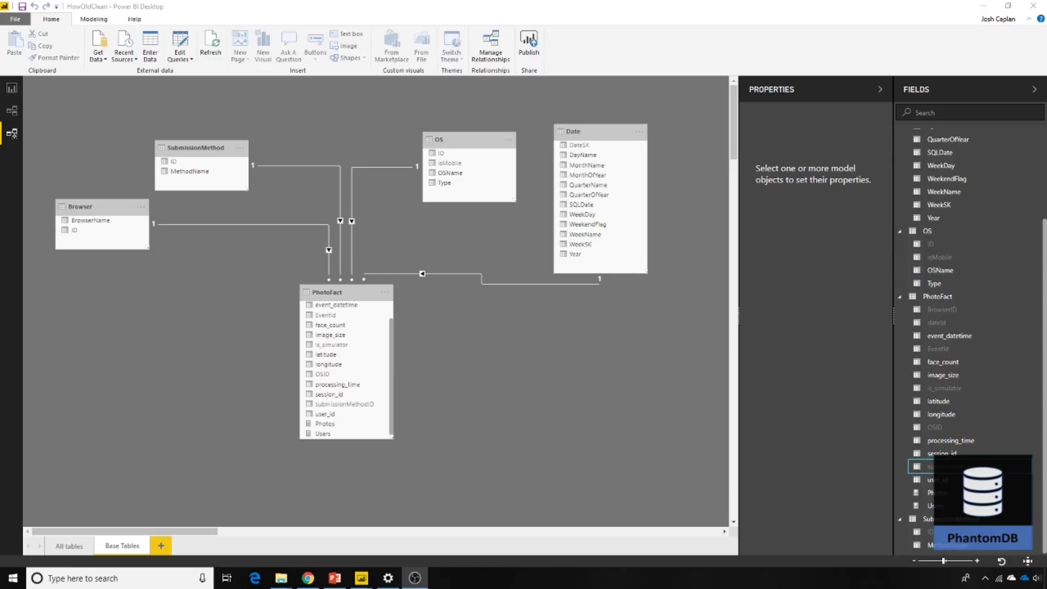
pyautogui.click(10, 88)
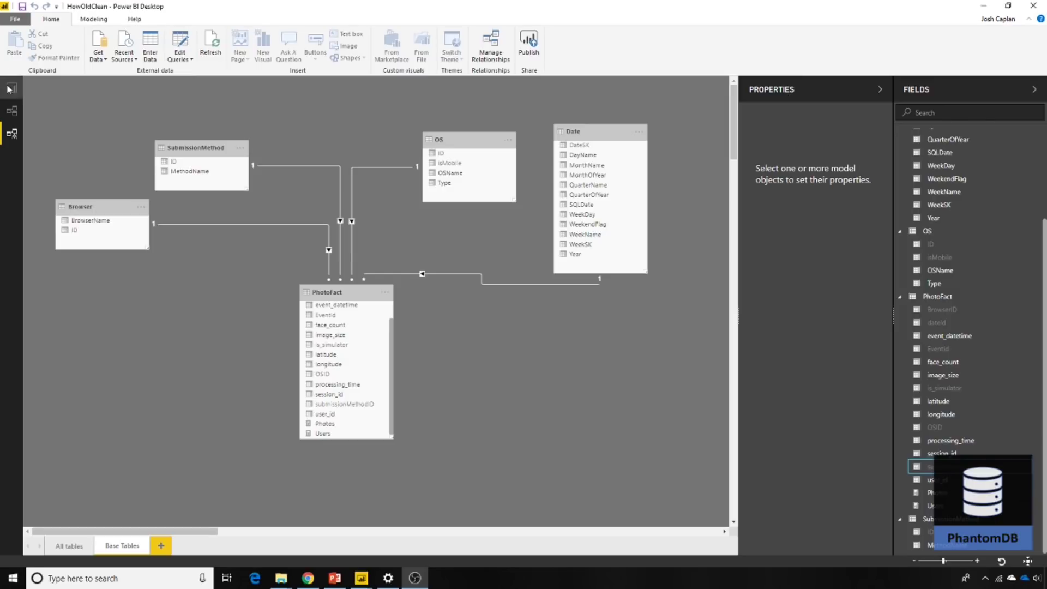
pyautogui.moveTo(1012, 255); pyautogui.dragTo(339, 220)
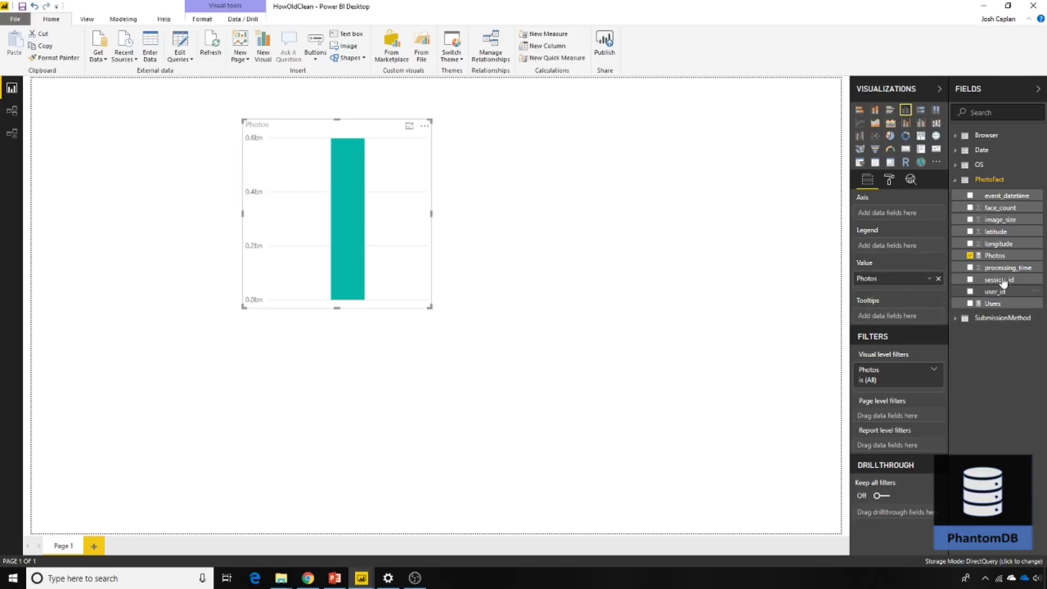
pyautogui.click(1007, 259)
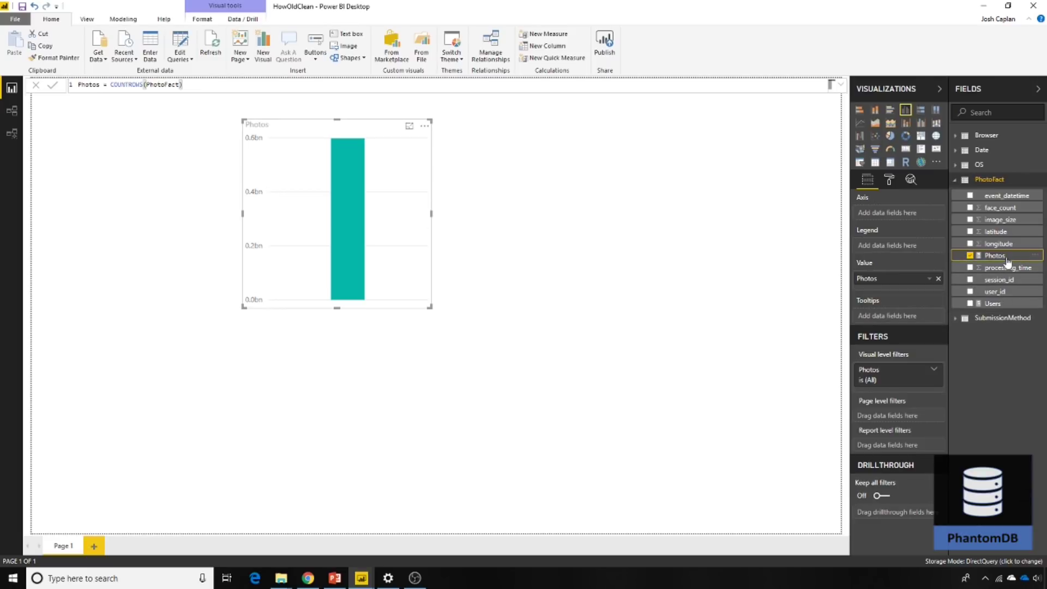
pyautogui.click(961, 165)
pyautogui.moveTo(997, 181); pyautogui.dragTo(364, 256)
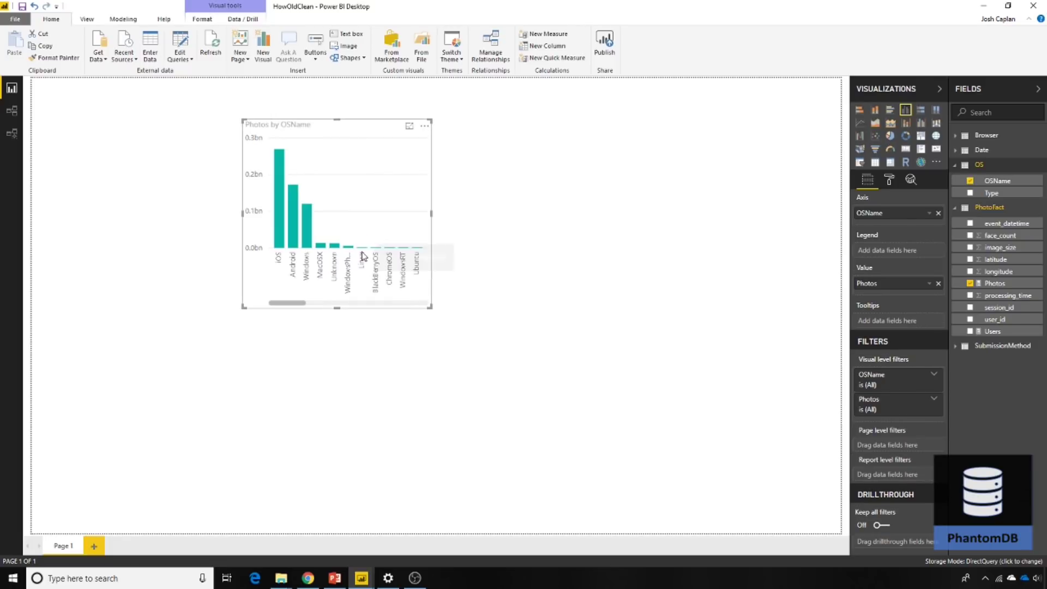
pyautogui.moveTo(356, 122); pyautogui.dragTo(169, 144)
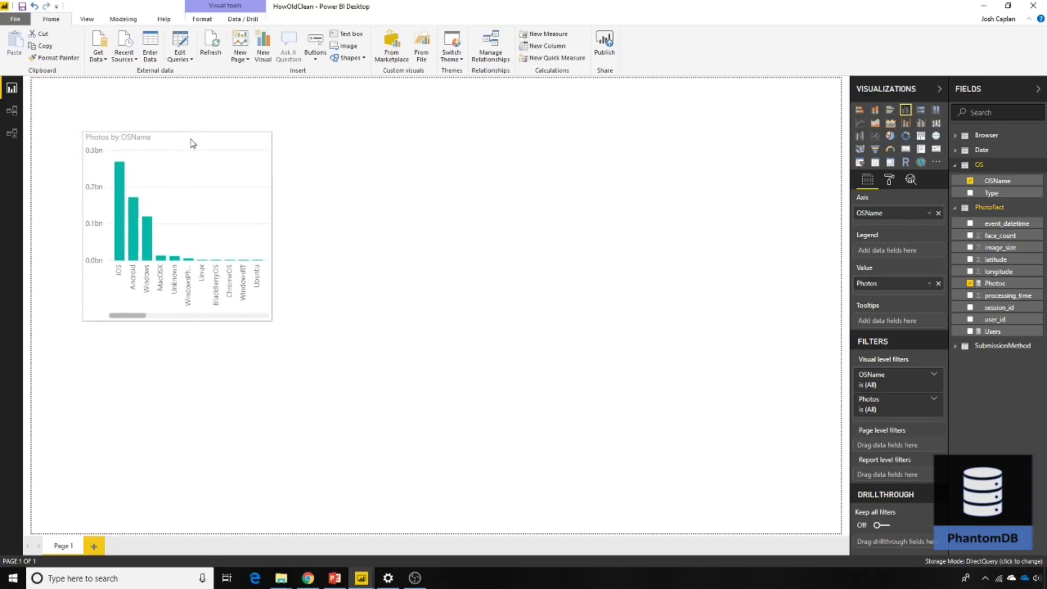
# Add a second column chart of face_count by BrowserName beside the operating system chart
pyautogui.click(639, 174)
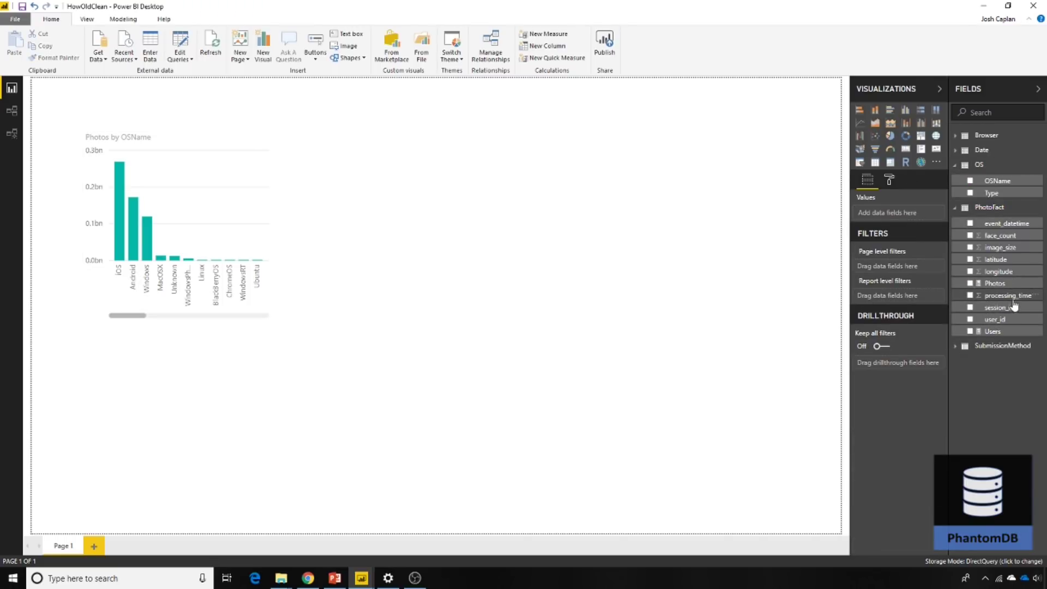
pyautogui.moveTo(1010, 236); pyautogui.dragTo(600, 257)
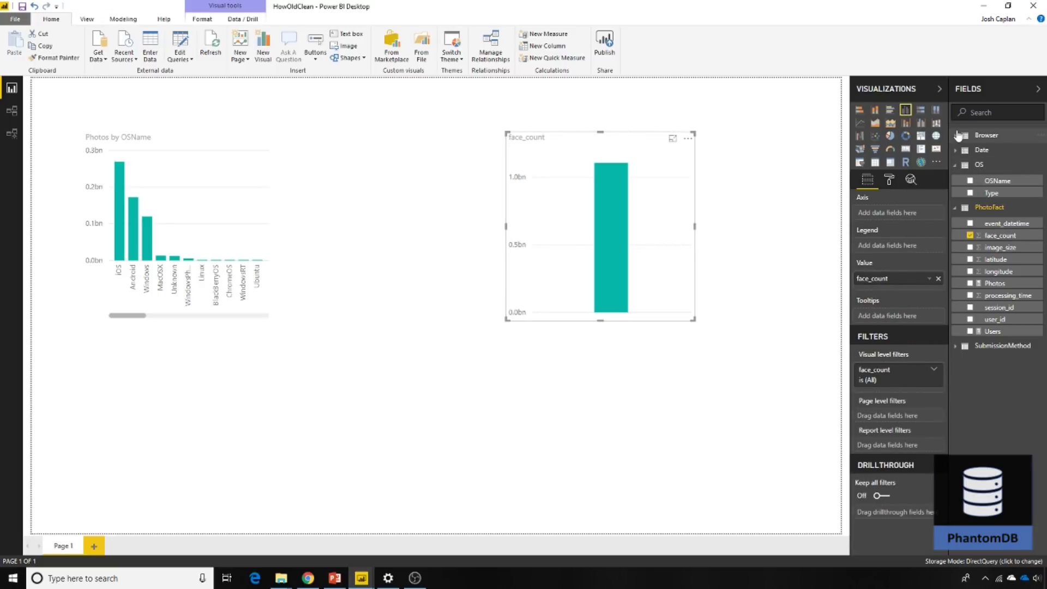
pyautogui.click(986, 135)
pyautogui.moveTo(1003, 151); pyautogui.dragTo(550, 256)
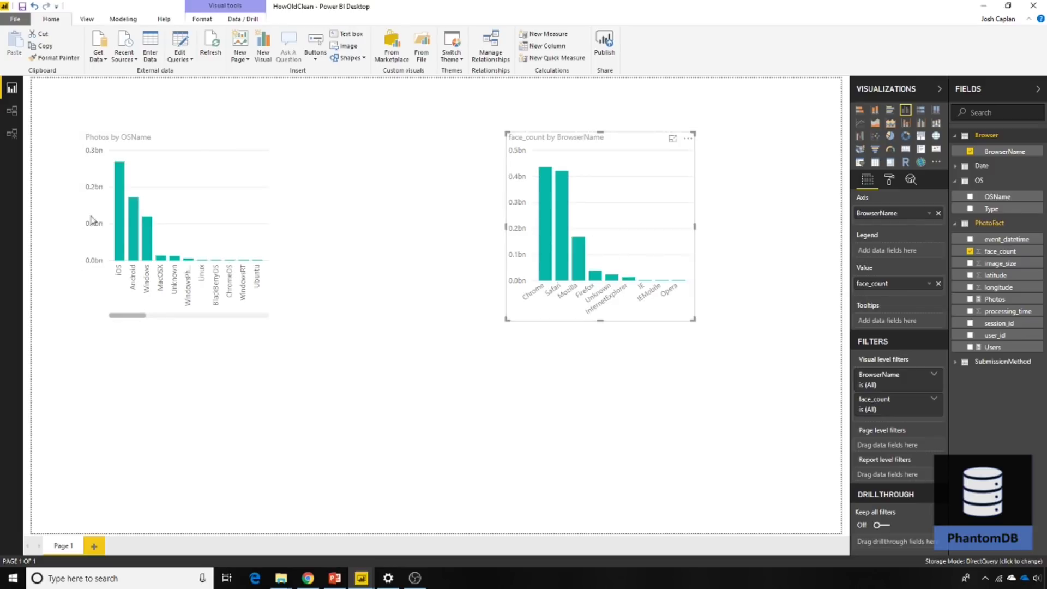
# Delete both column charts from the report page
pyautogui.click(119, 241)
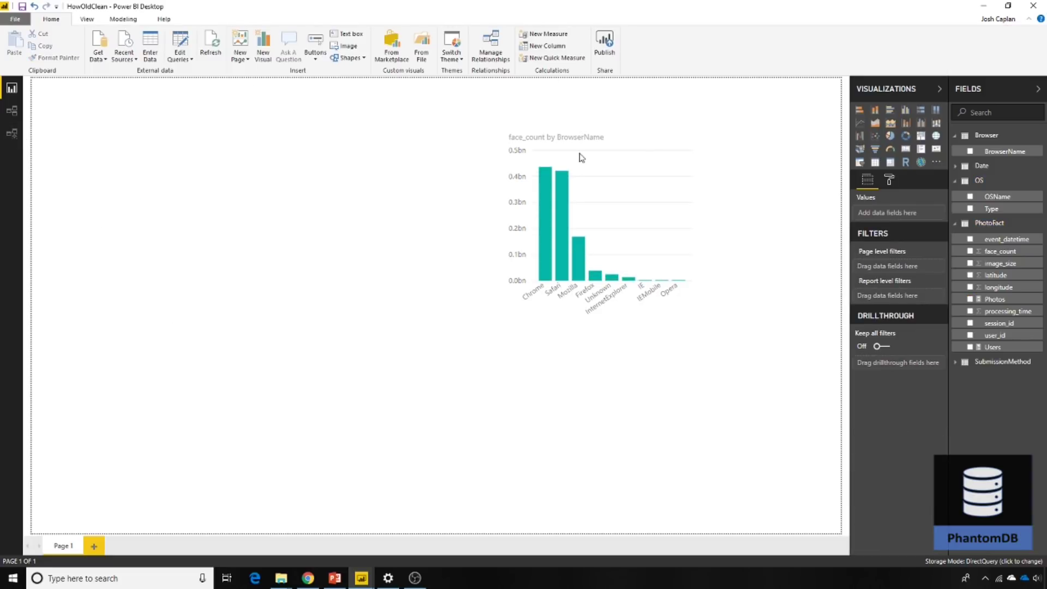
pyautogui.click(589, 137)
pyautogui.press('Delete')
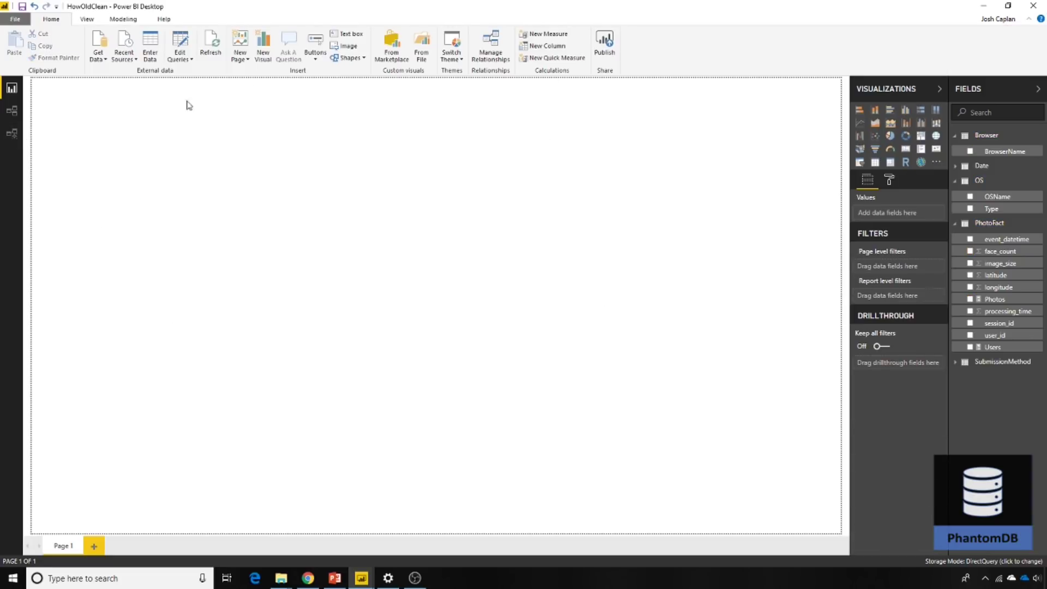
# Examine the PhotoFact table's fields and relationships in the Base Tables layout of the data model
pyautogui.click(11, 134)
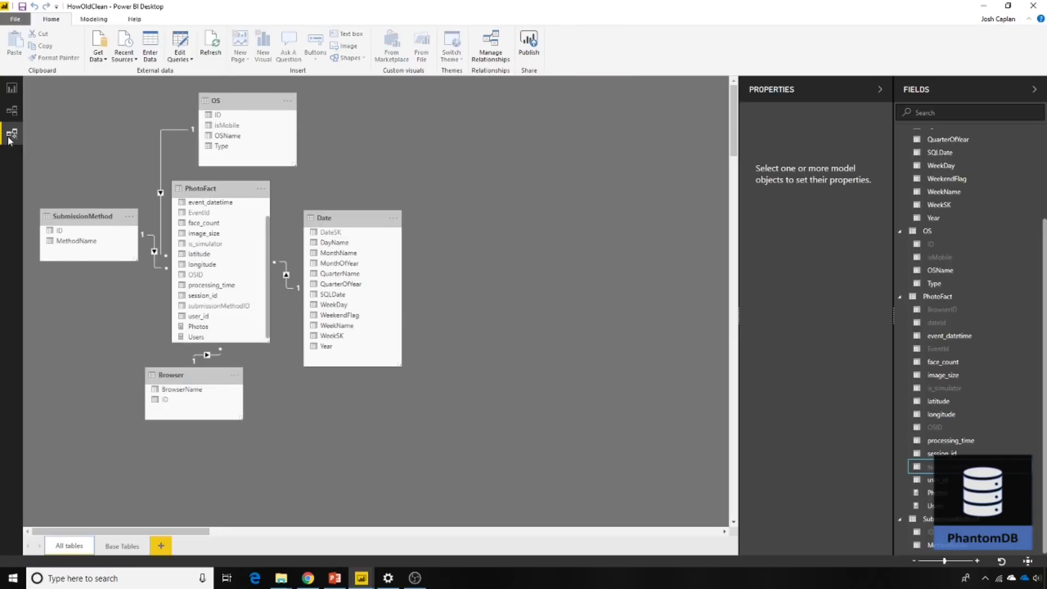
pyautogui.click(131, 547)
pyautogui.scroll(1, 328, 360)
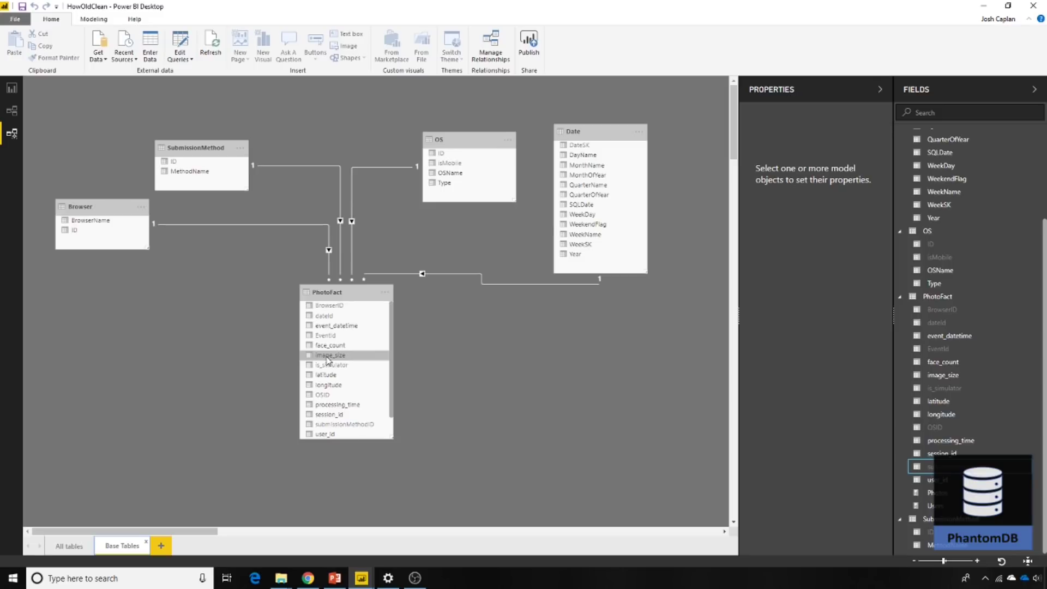
pyautogui.scroll(-1, 328, 371)
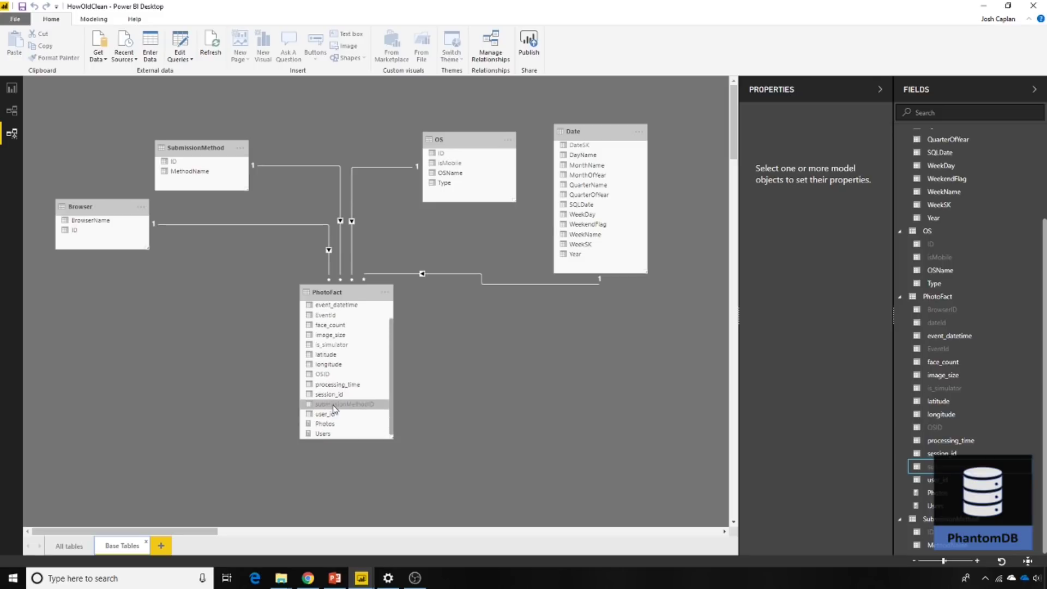
pyautogui.scroll(1, 335, 403)
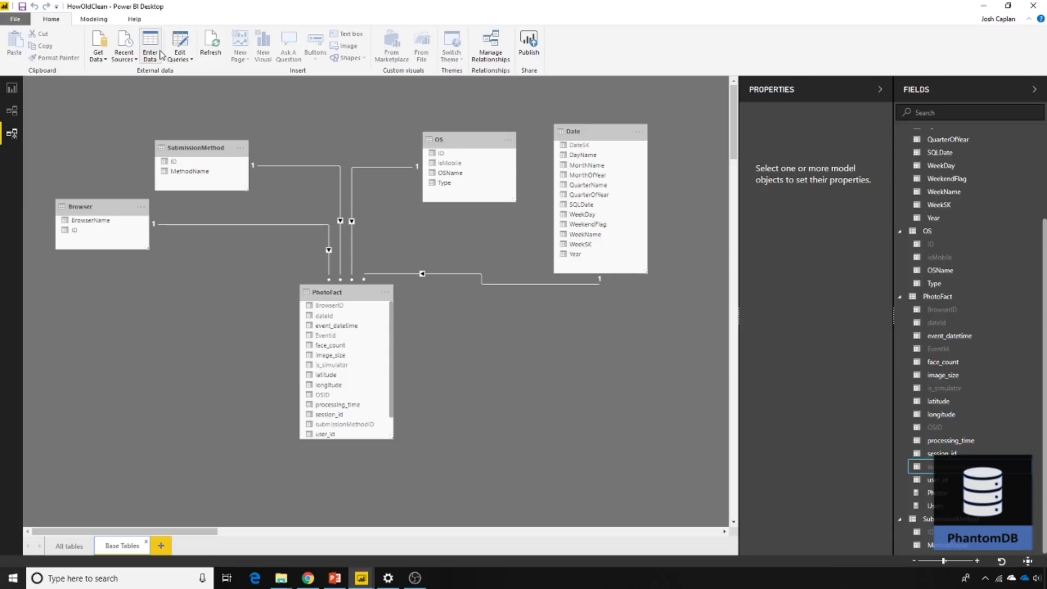
# Connect to the Azure SQL Data Warehouse server airlinetravelstats.database.windows.net using Import connectivity mode
pyautogui.click(107, 56)
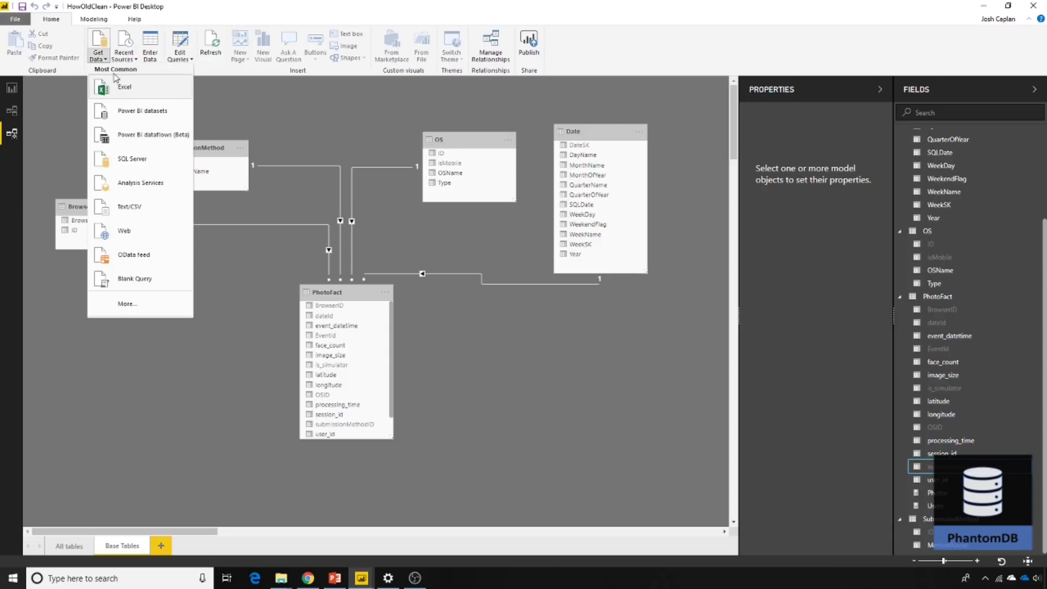
pyautogui.click(101, 48)
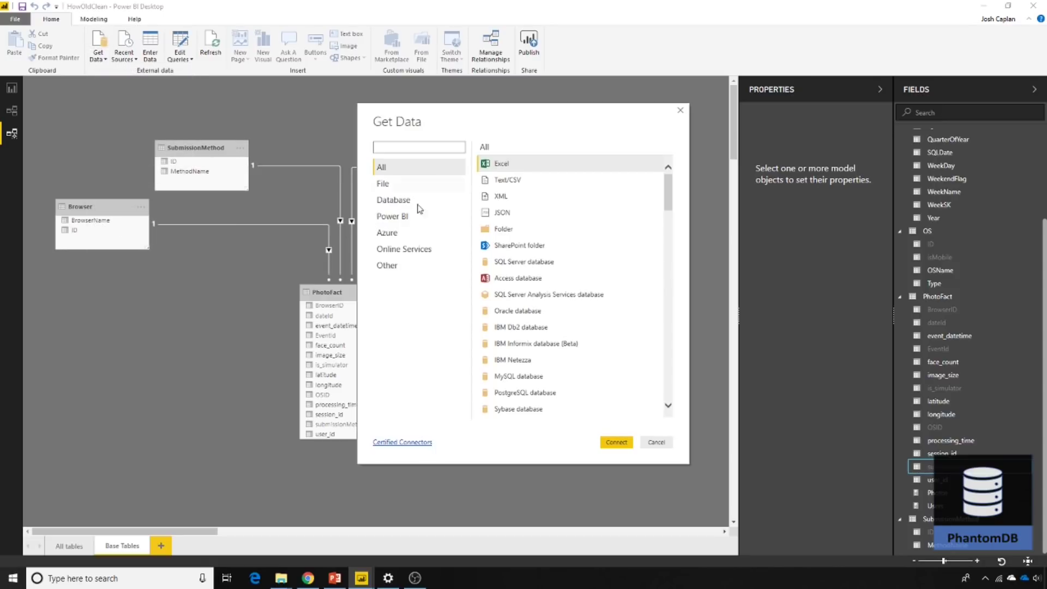
pyautogui.click(401, 233)
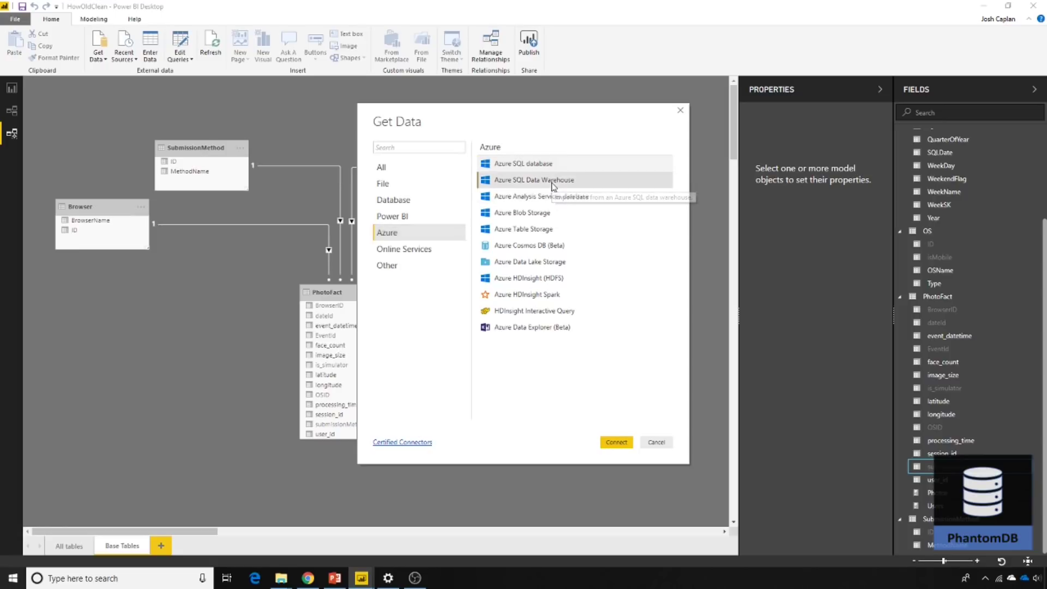
pyautogui.press('Escape')
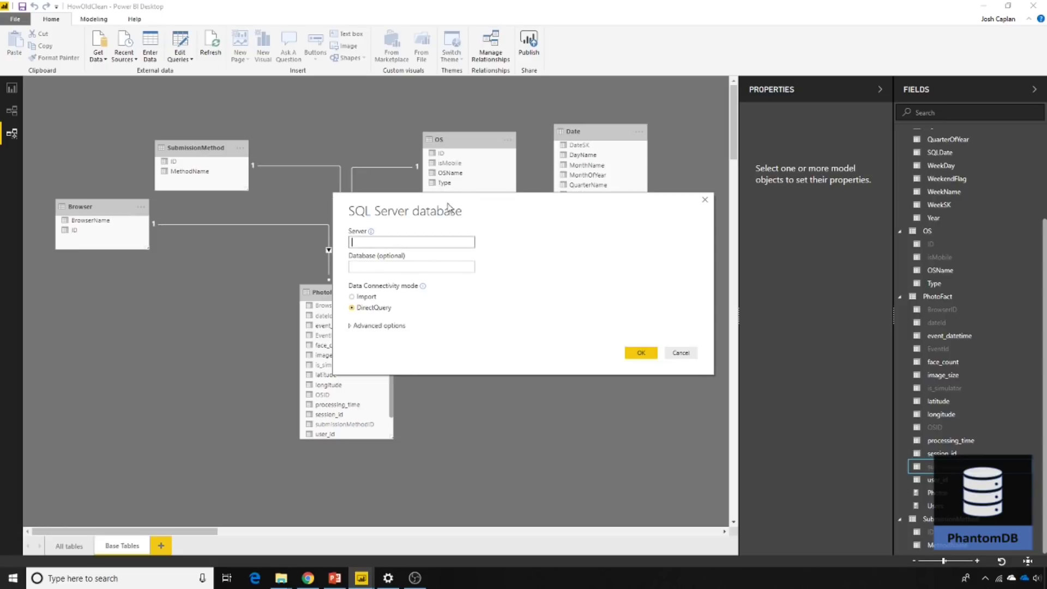
pyautogui.write('airlinetravelstats.database.windows.net')
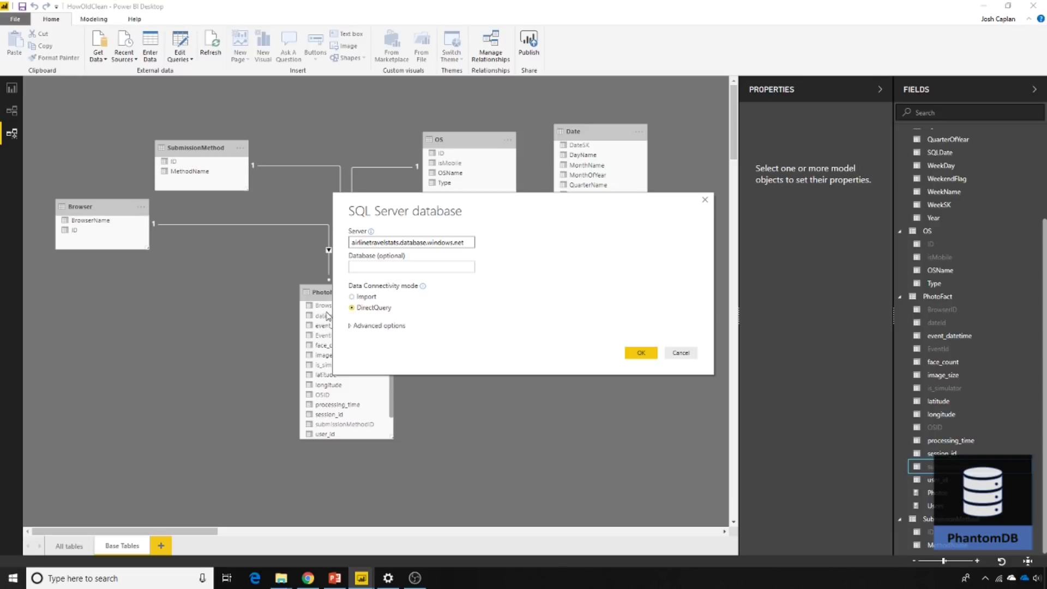
pyautogui.click(359, 298)
pyautogui.click(640, 353)
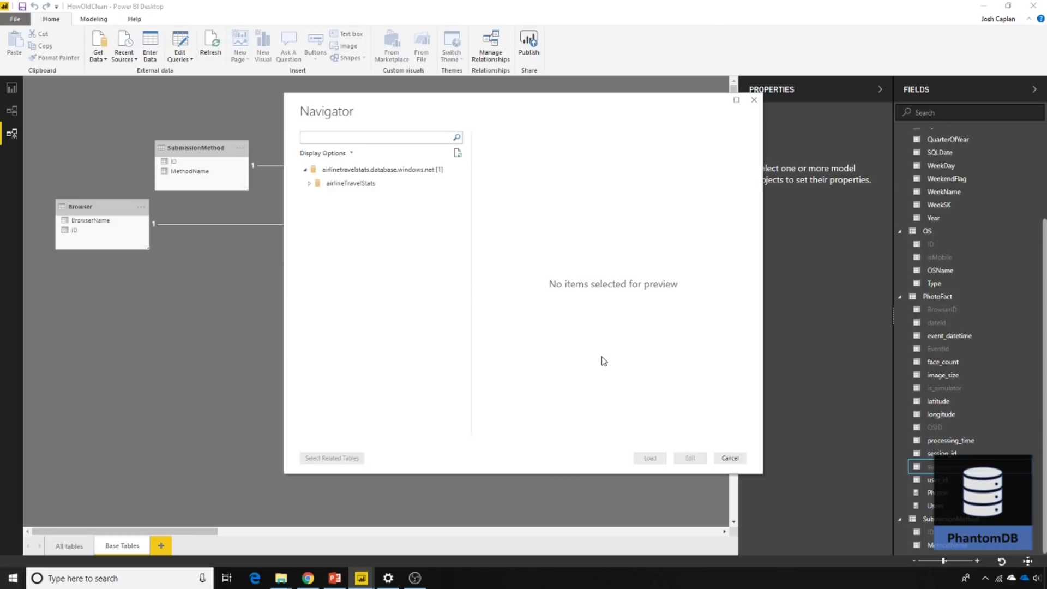
# Choose the PhotoFact table from the airlineTravelStats database and open it for editing in Power Query Editor
pyautogui.click(309, 183)
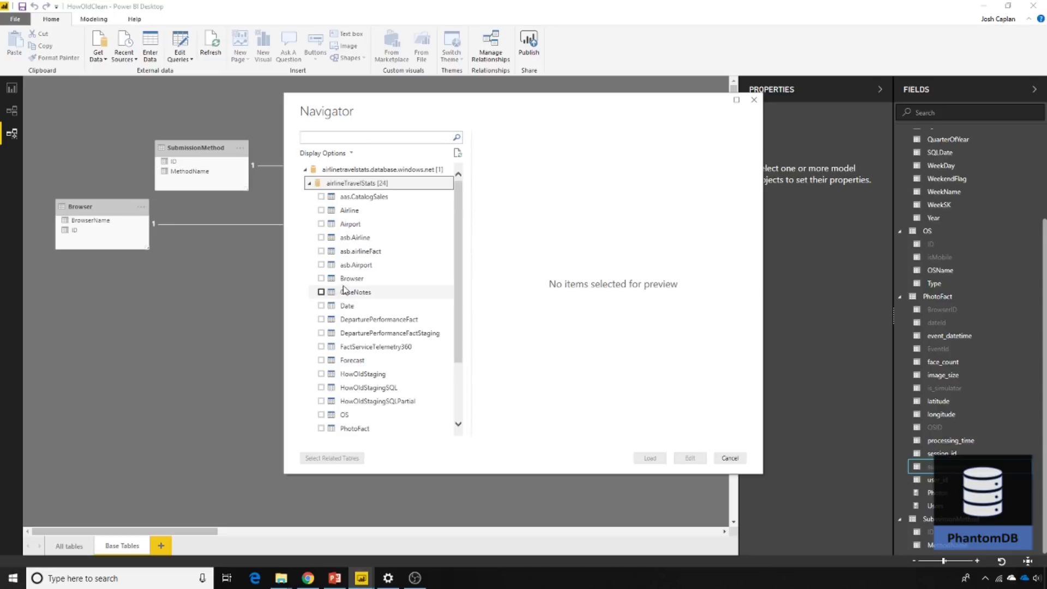
pyautogui.click(321, 430)
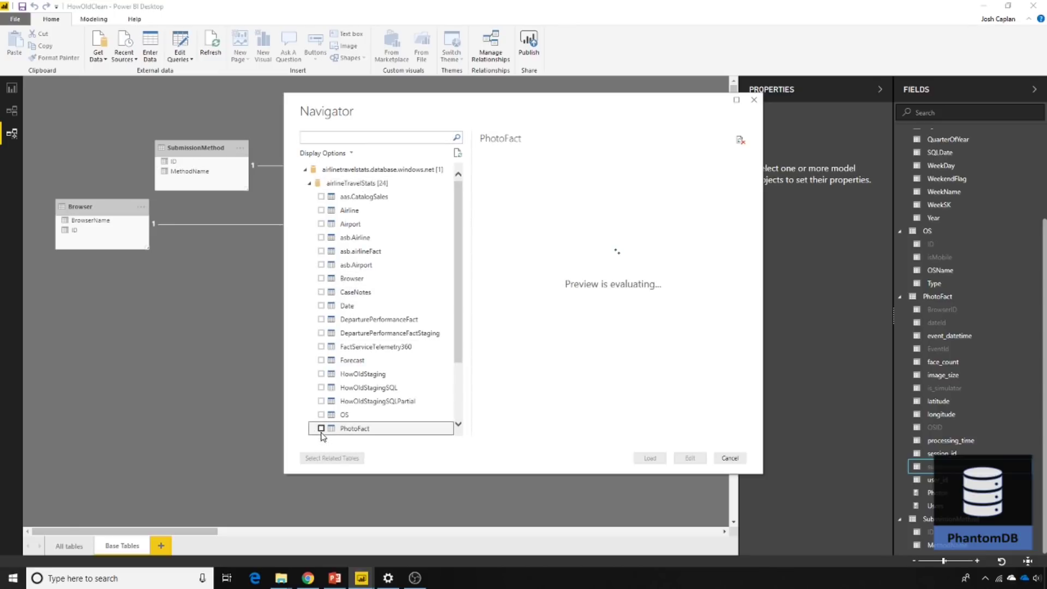
pyautogui.click(322, 430)
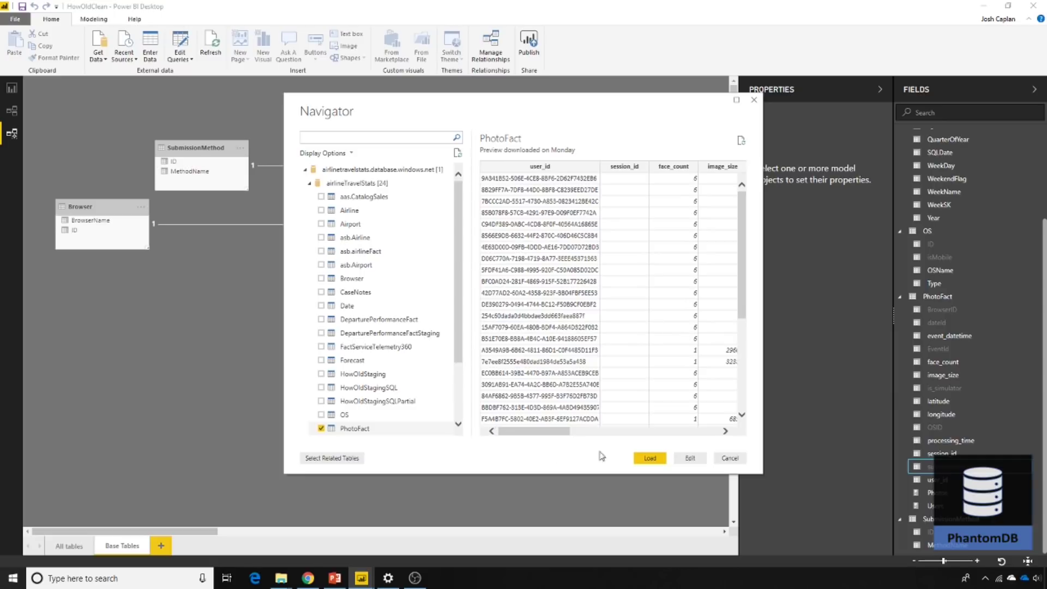
pyautogui.click(688, 459)
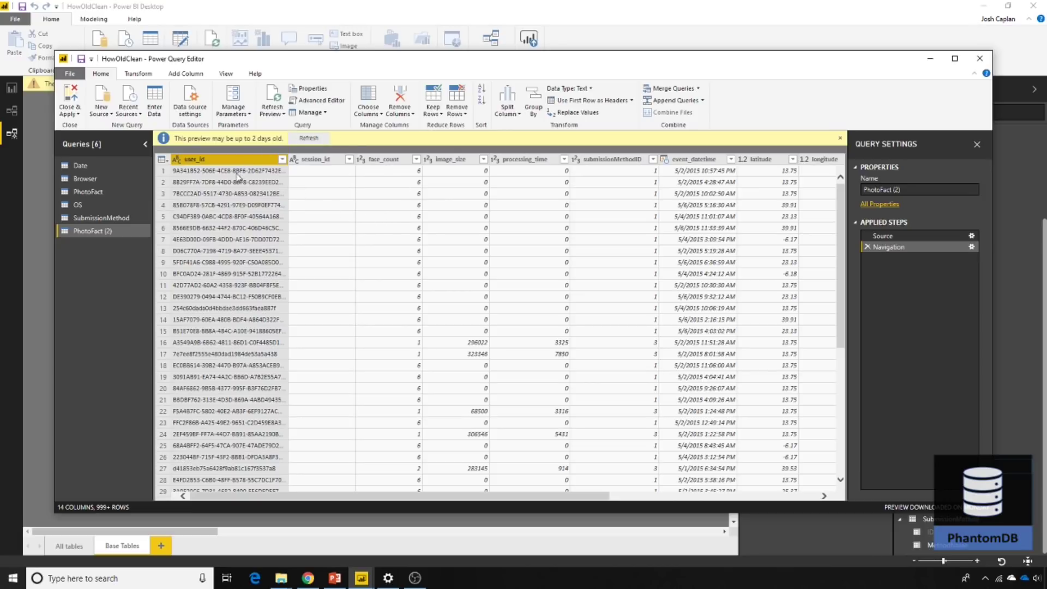
# Remove the user_id, session_id, event_datetime, latitude, longitude, EventId and is_simulator columns from the PhotoFact (2) query
pyautogui.click(315, 160)
pyautogui.hscroll(3, 587, 325)
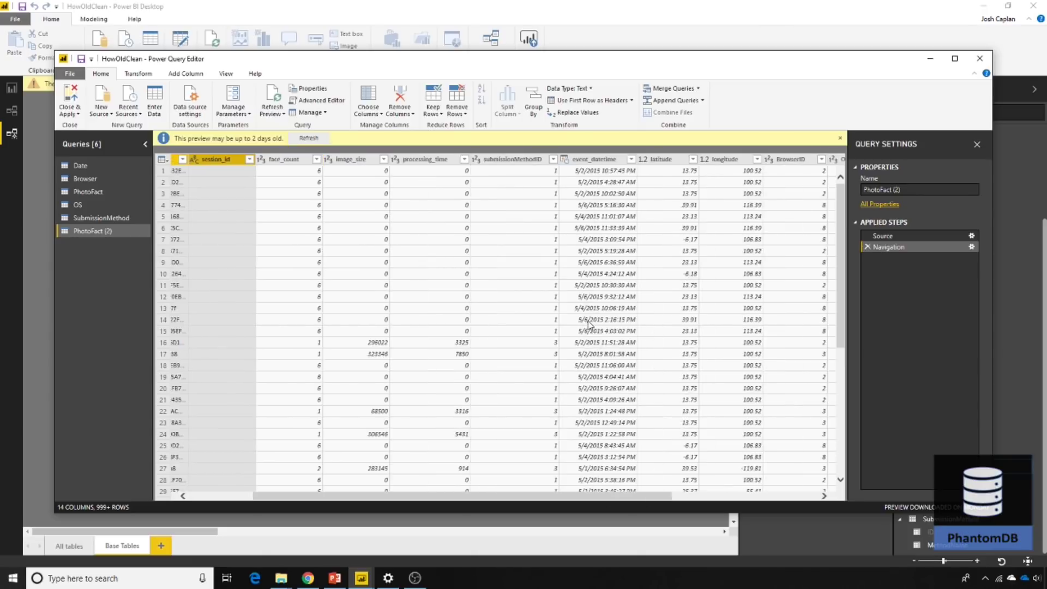
pyautogui.hscroll(2, 588, 324)
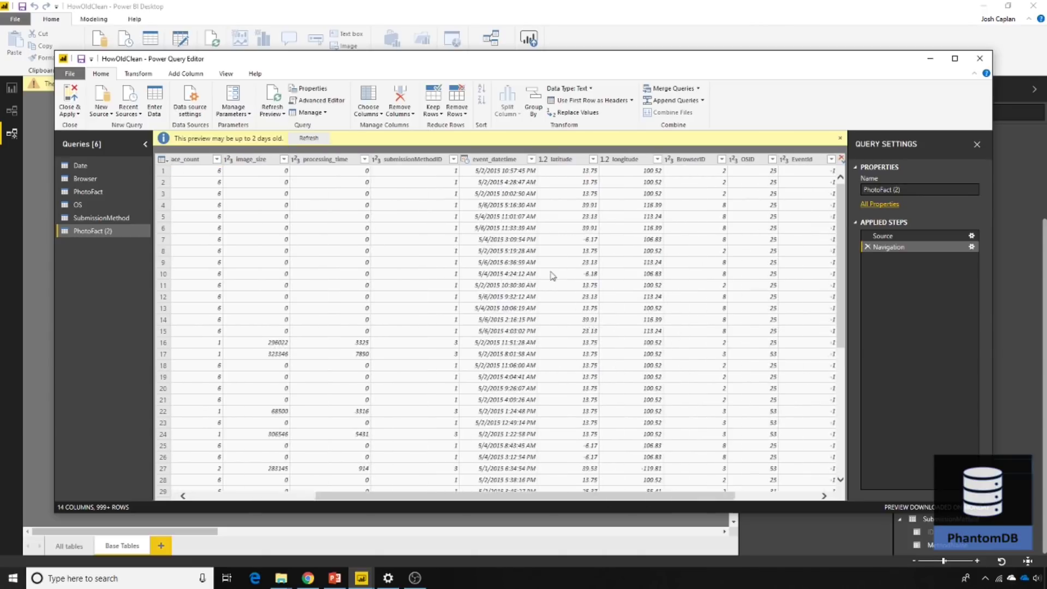
pyautogui.click(556, 159)
pyautogui.keyDown('ctrl'); pyautogui.click(613, 159); pyautogui.keyUp('ctrl')
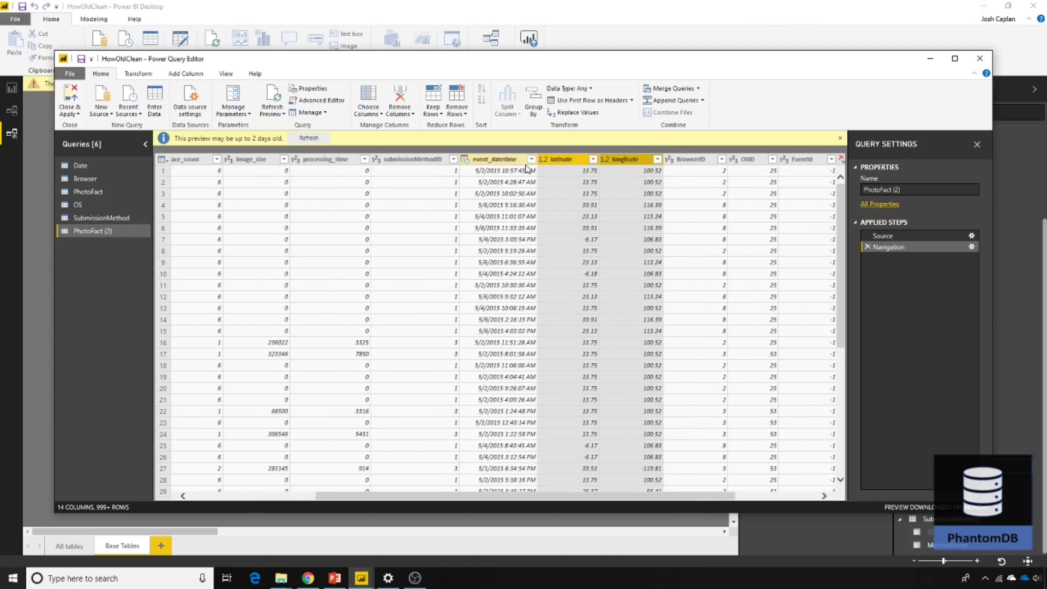
pyautogui.keyDown('ctrl'); pyautogui.click(501, 159); pyautogui.keyUp('ctrl')
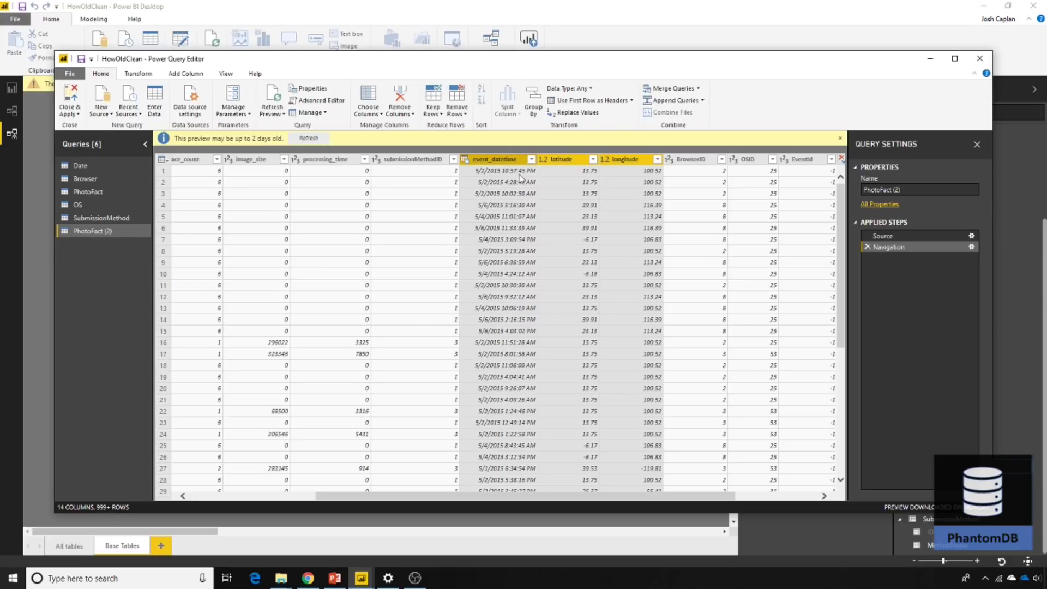
pyautogui.hscroll(3, 471, 331)
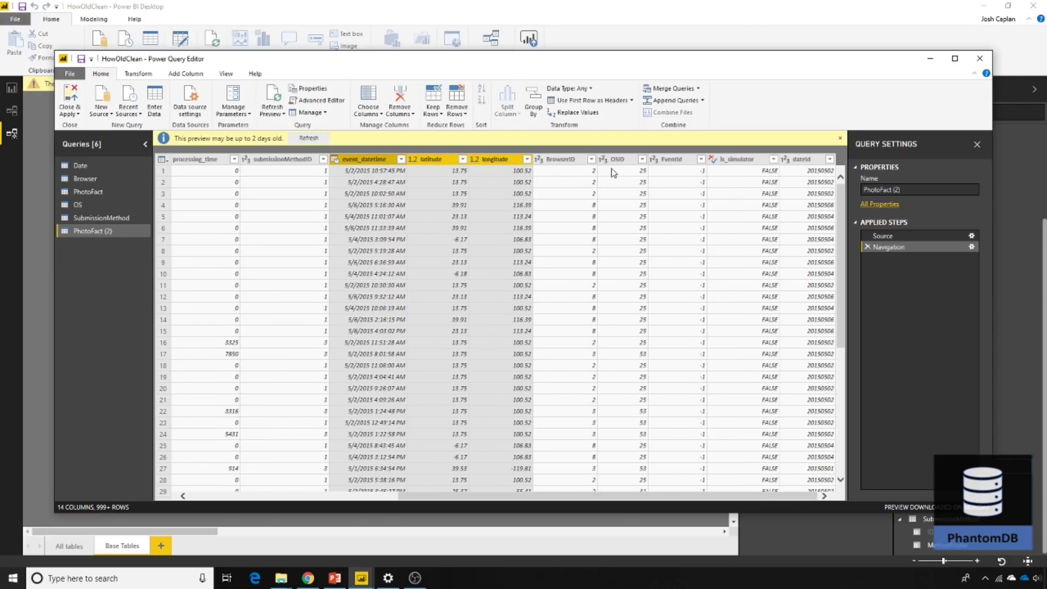
pyautogui.keyDown('ctrl'); pyautogui.click(672, 159); pyautogui.keyUp('ctrl')
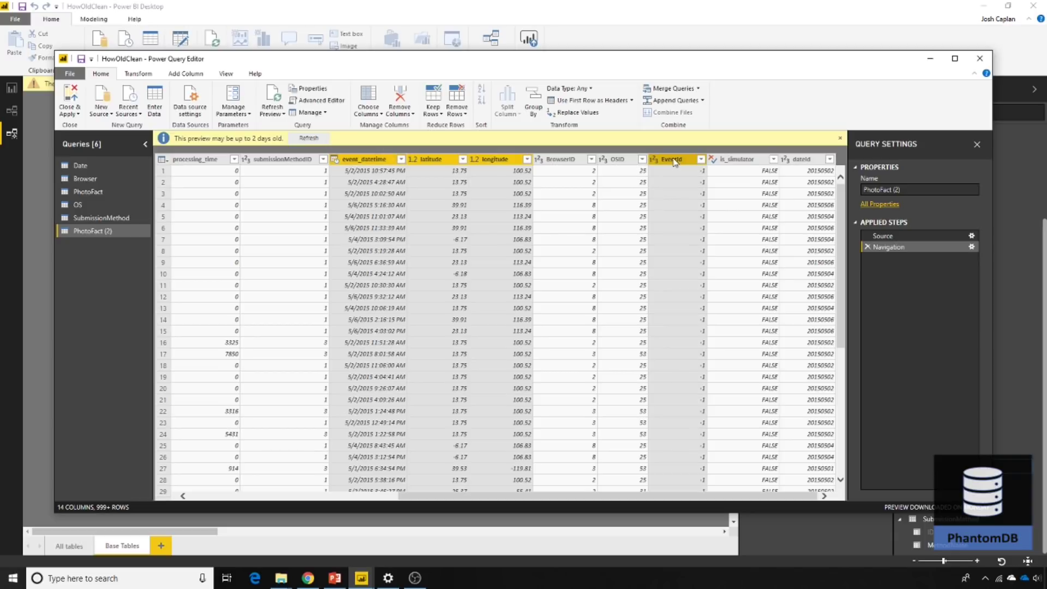
pyautogui.keyDown('ctrl'); pyautogui.click(741, 160); pyautogui.keyUp('ctrl')
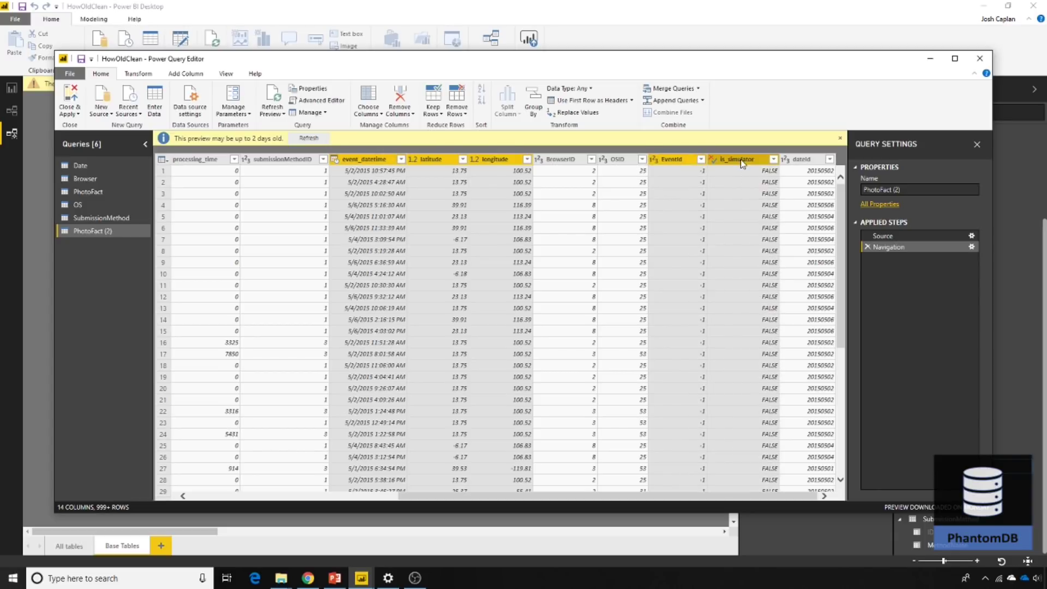
pyautogui.rightClick(737, 162)
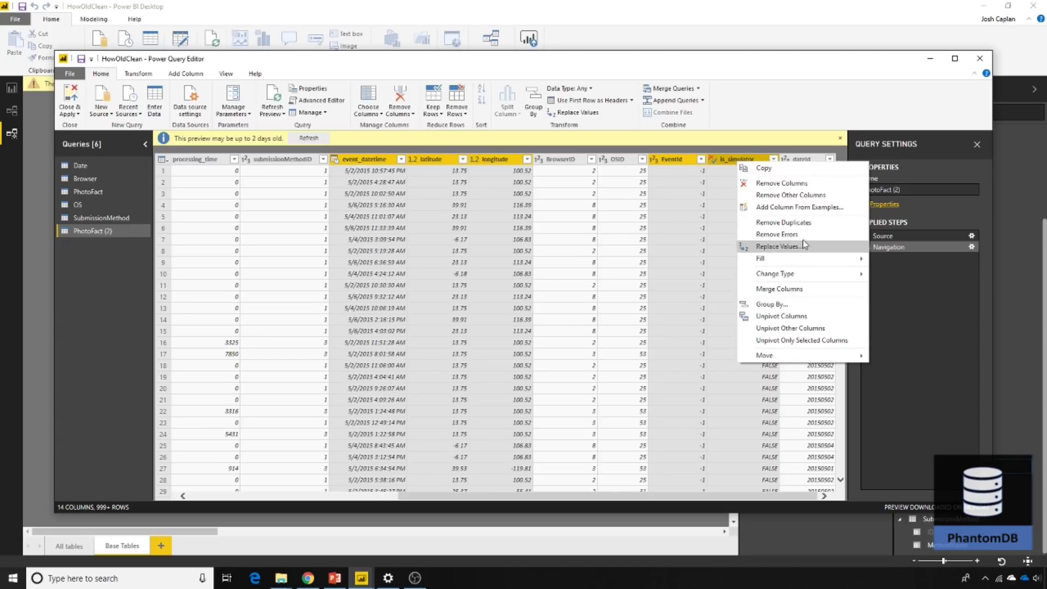
pyautogui.click(781, 183)
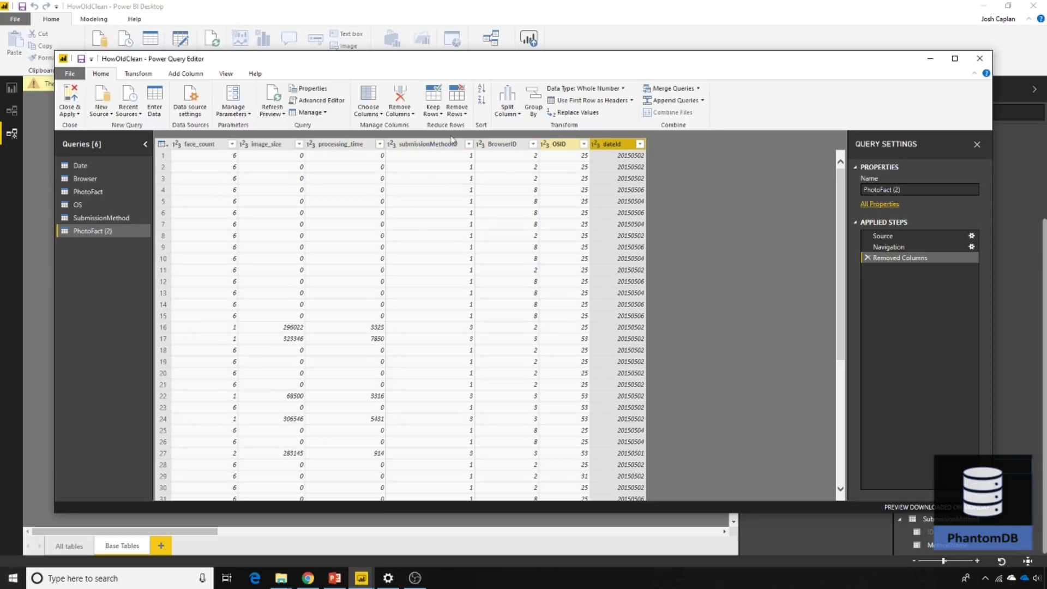
# Set up a Group By on submissionMethodID, BrowserID, OSID and dateId with a row-count column named Photos
pyautogui.click(432, 143)
pyautogui.keyDown('ctrl'); pyautogui.click(508, 146); pyautogui.keyUp('ctrl')
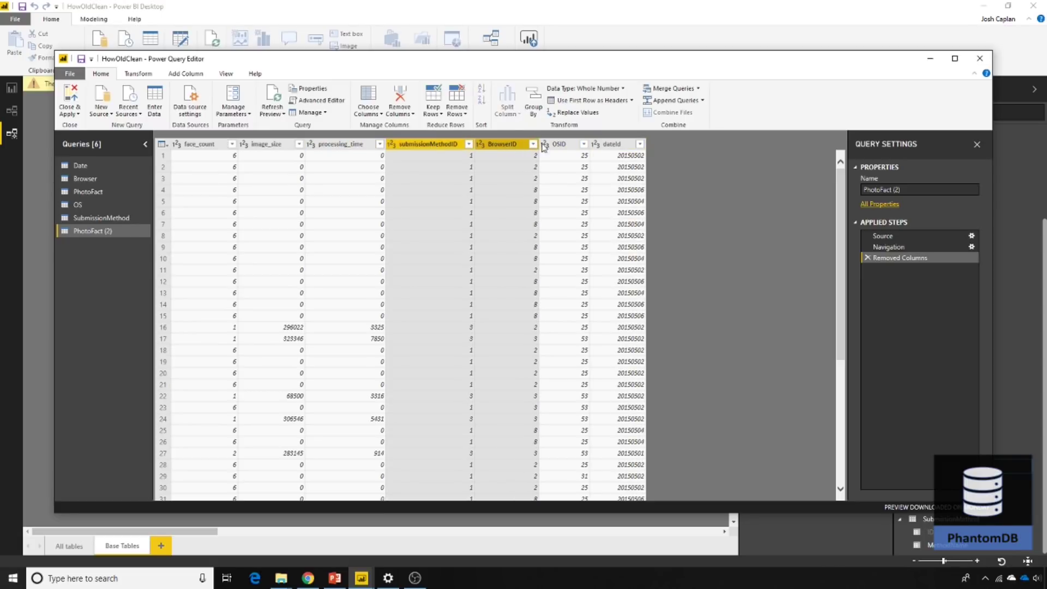
pyautogui.keyDown('ctrl'); pyautogui.click(558, 144); pyautogui.keyUp('ctrl')
pyautogui.keyDown('ctrl'); pyautogui.click(616, 145); pyautogui.keyUp('ctrl')
pyautogui.rightClick(621, 146)
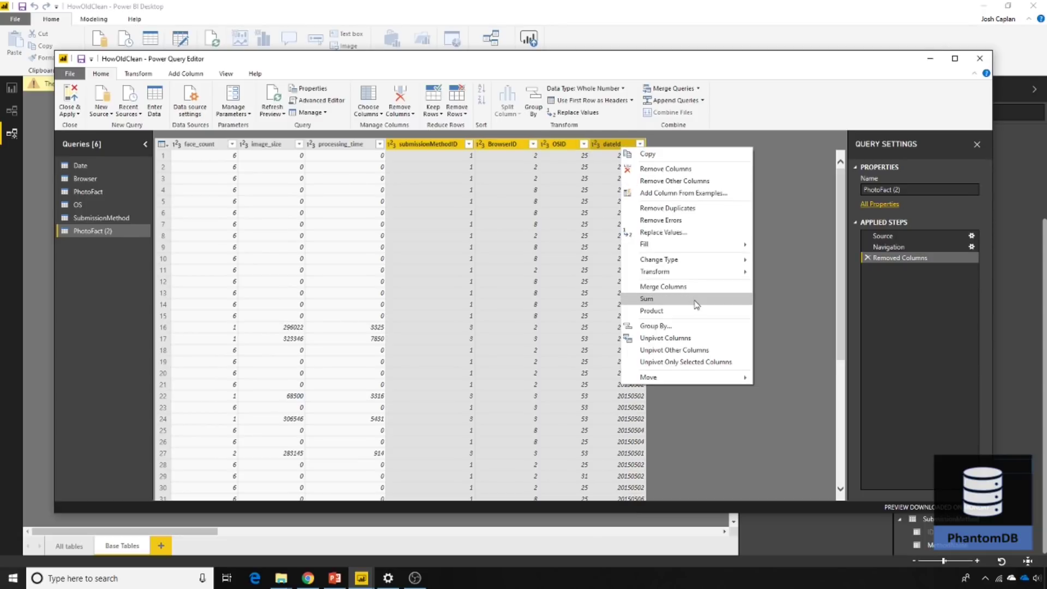
pyautogui.click(657, 327)
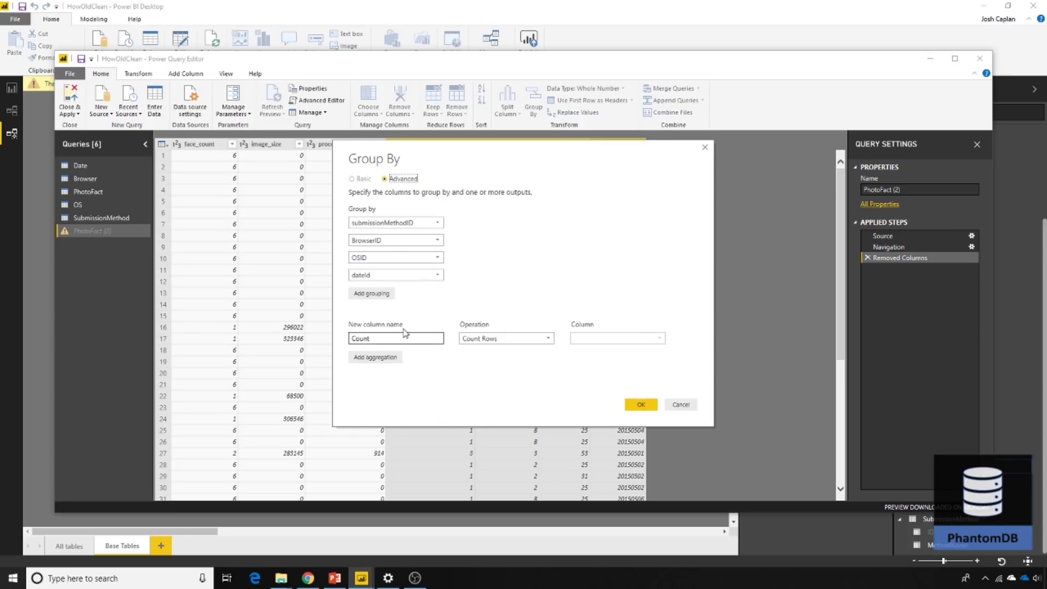
pyautogui.moveTo(411, 338); pyautogui.dragTo(347, 342)
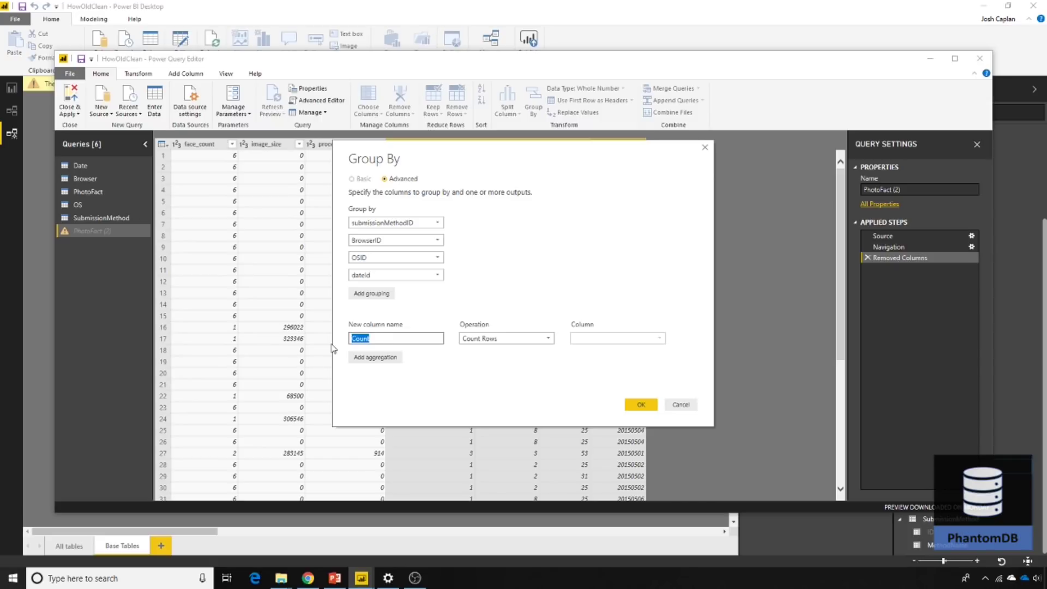
pyautogui.write('Photos')
# Add an aggregation named "face count" that sums the face_count column
pyautogui.click(355, 361)
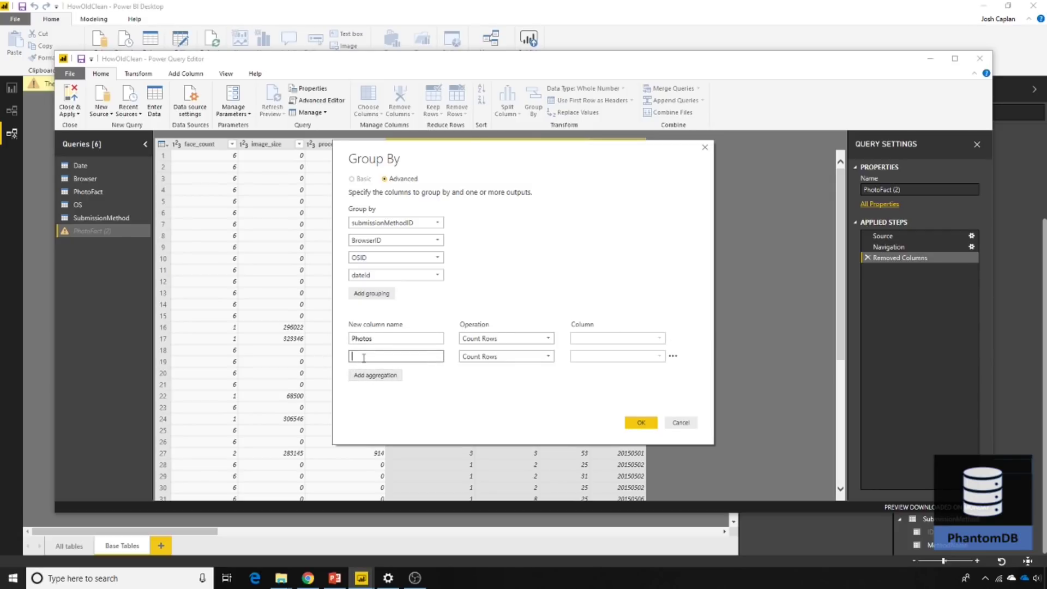
pyautogui.write('face_count')
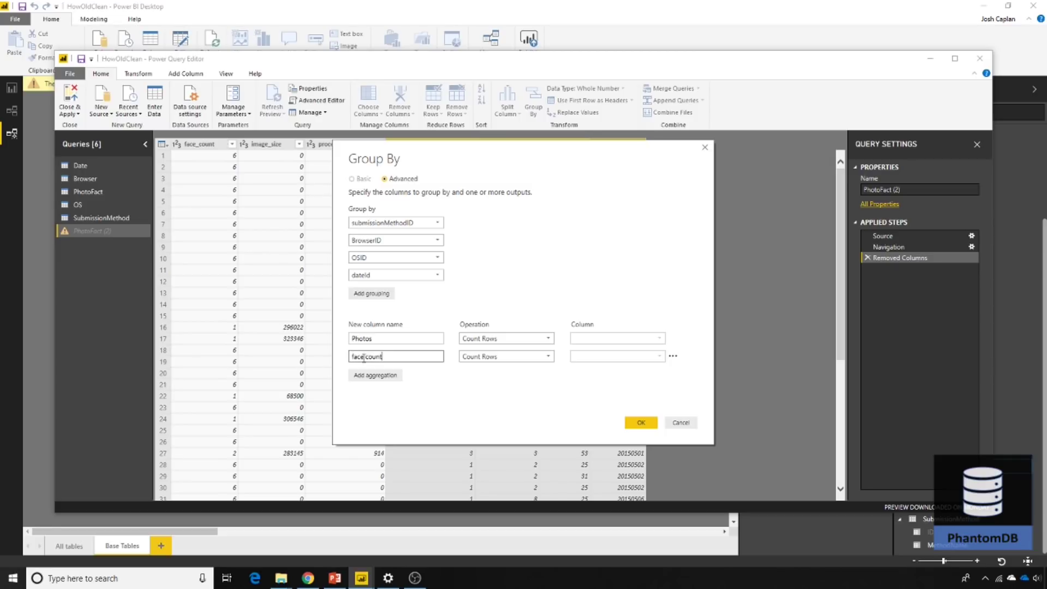
pyautogui.click(507, 356)
pyautogui.click(526, 368)
pyautogui.click(583, 357)
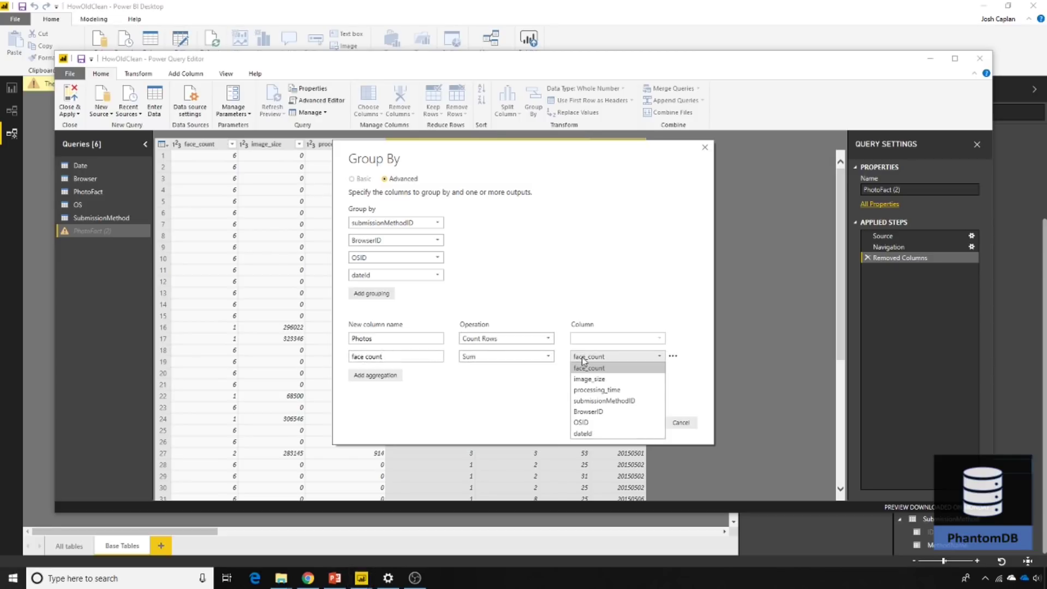
pyautogui.click(419, 395)
# Add an aggregation named "Image size" that sums the image_size column
pyautogui.click(385, 375)
pyautogui.click(388, 375)
pyautogui.write('Image siz')
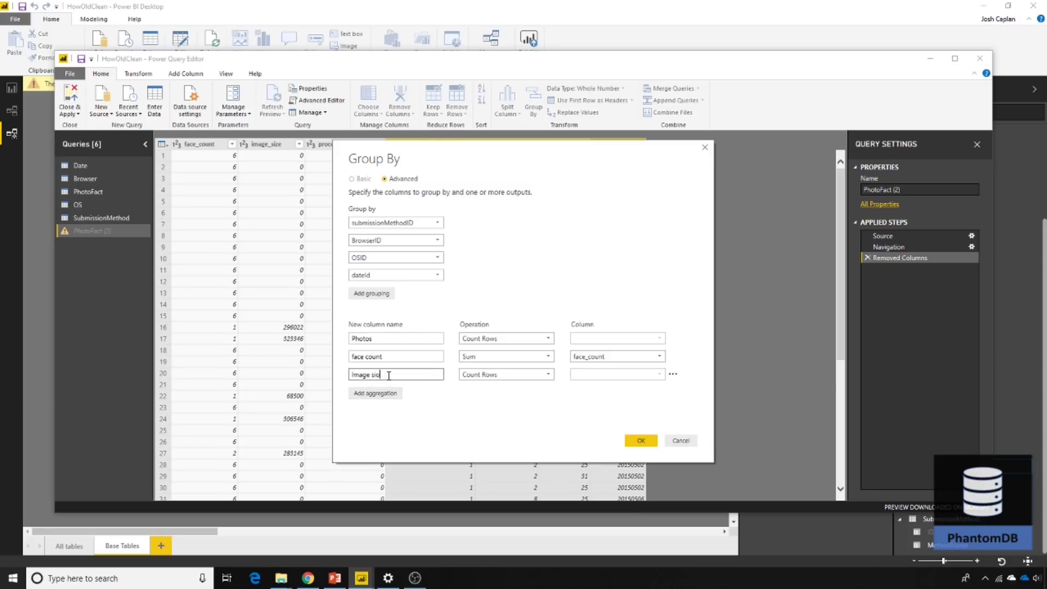
pyautogui.write('e')
pyautogui.click(480, 374)
pyautogui.click(480, 386)
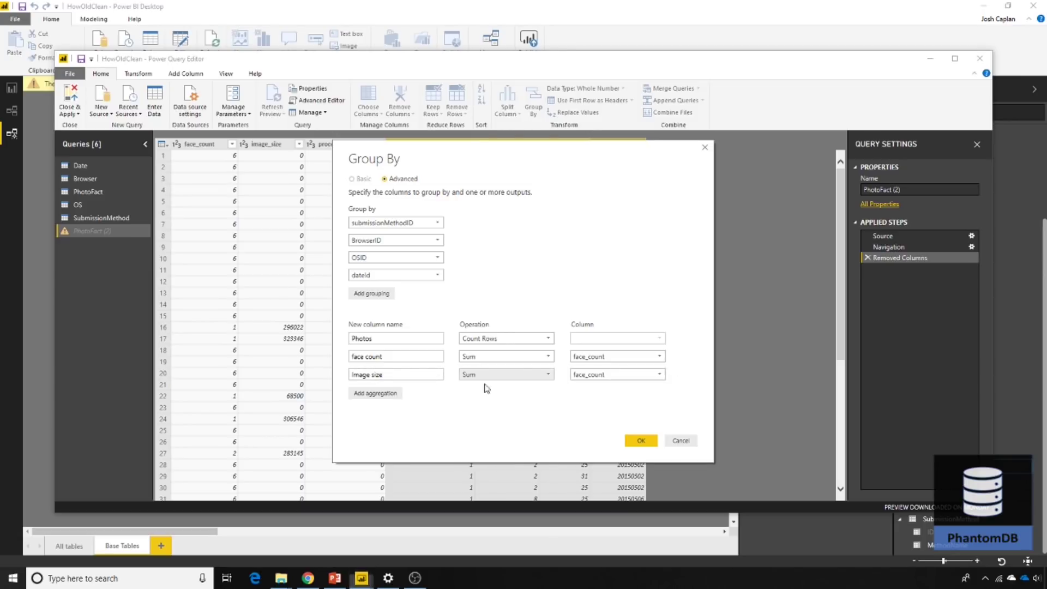
pyautogui.click(594, 374)
pyautogui.click(590, 397)
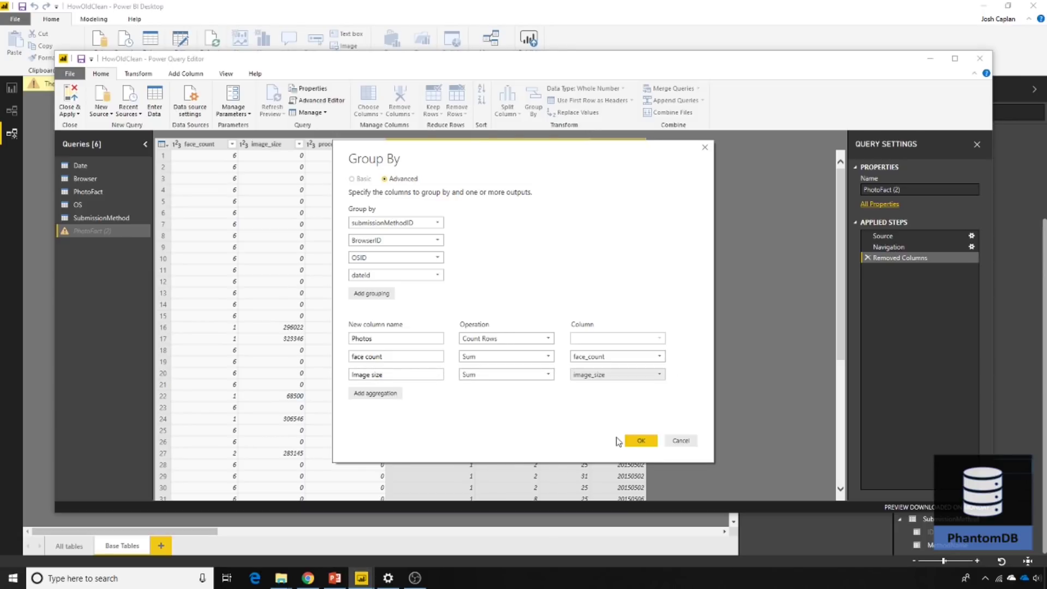
# Add an aggregation named "Processing time" that sums the processing_time column, and apply the grouping
pyautogui.click(376, 394)
pyautogui.moveTo(384, 150); pyautogui.dragTo(390, 170)
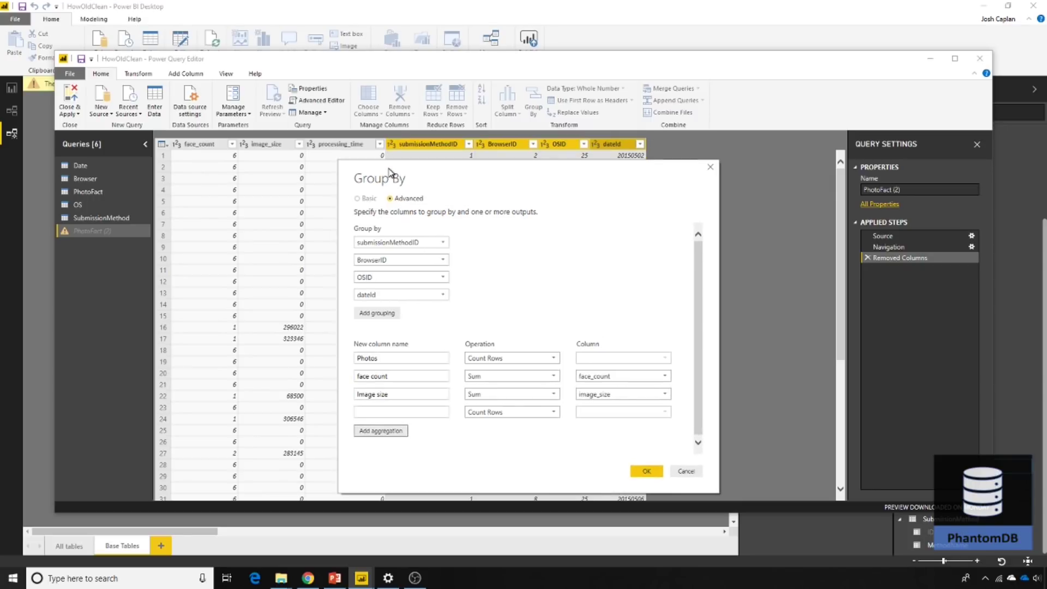
pyautogui.click(390, 411)
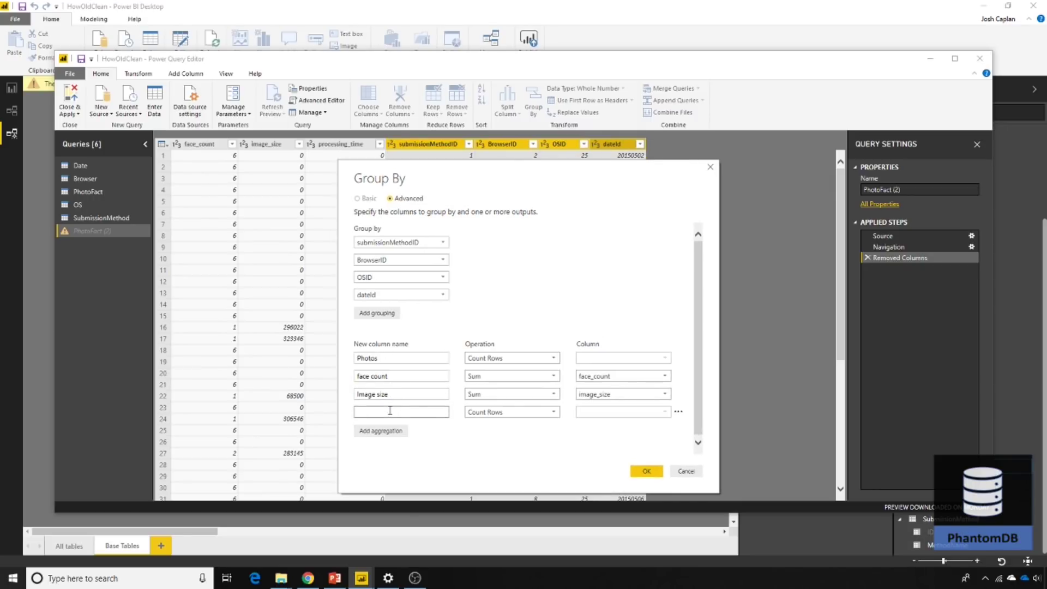
pyautogui.write('Processing time')
pyautogui.click(491, 412)
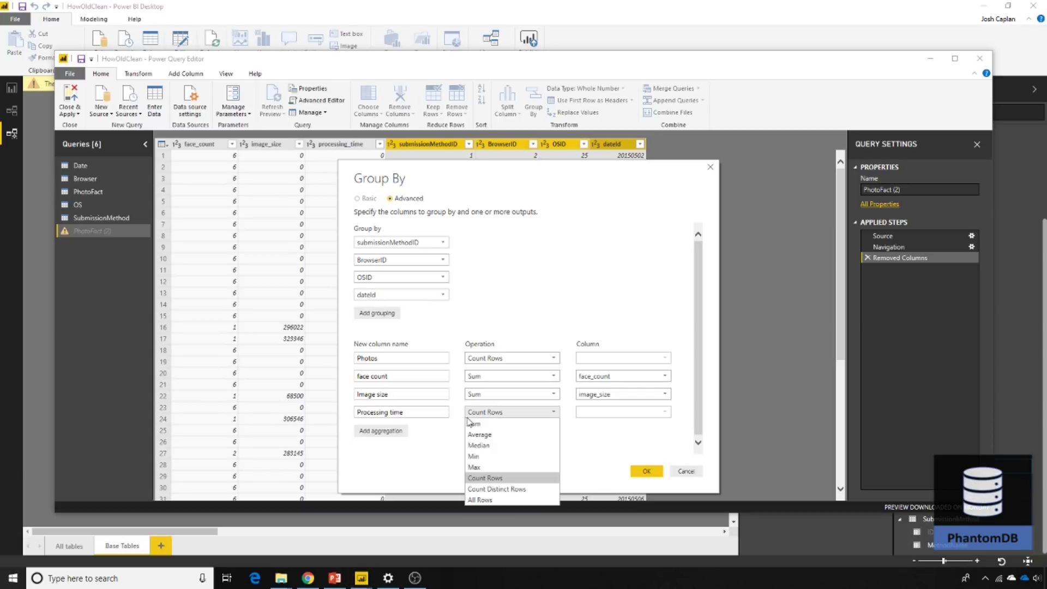
pyautogui.click(605, 411)
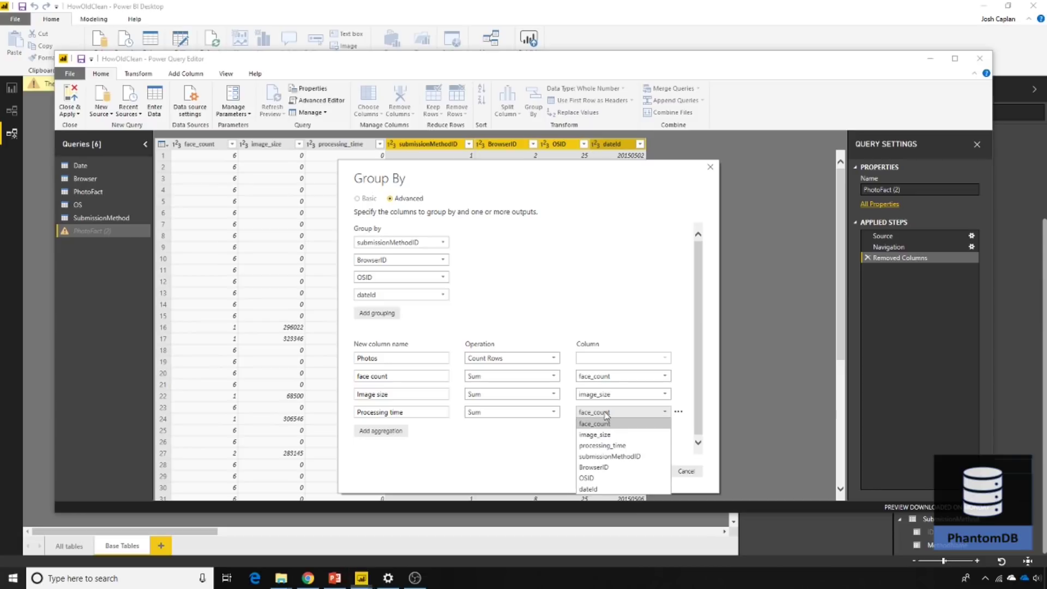
pyautogui.click(611, 446)
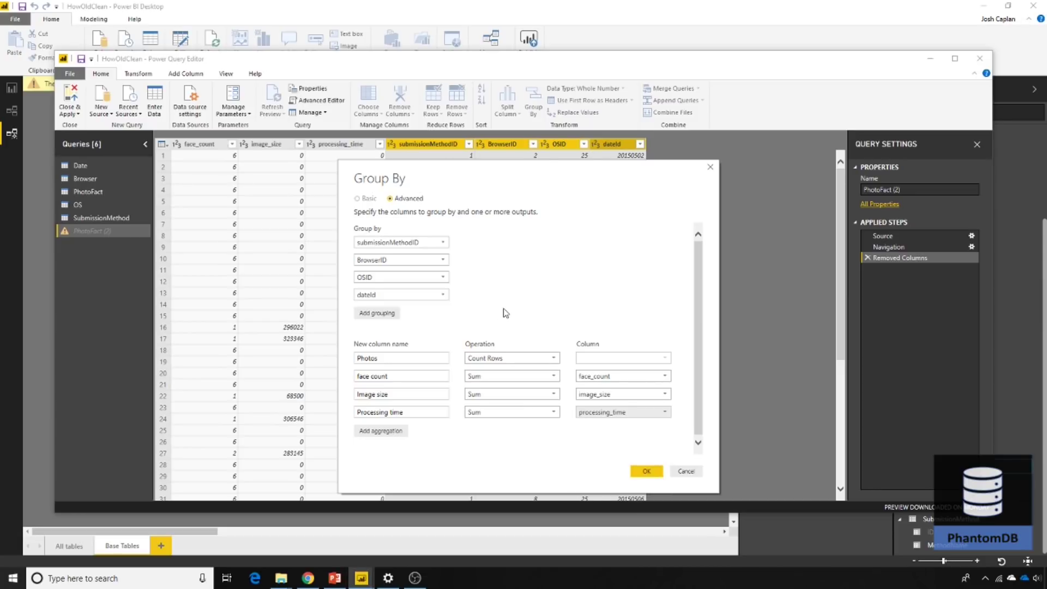
pyautogui.click(647, 471)
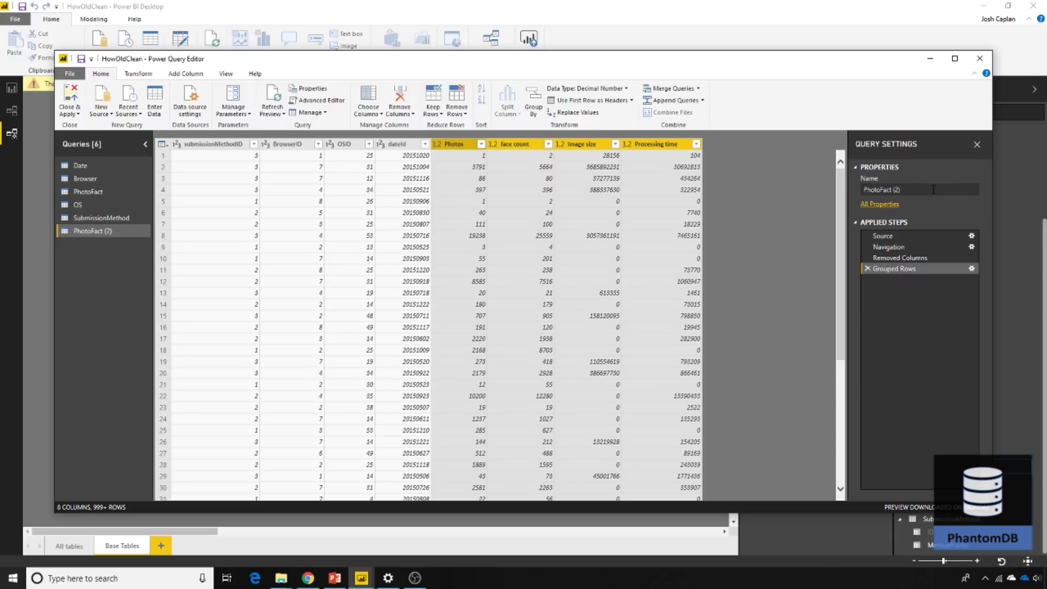
# Rename the grouped query to Photo Agg and load it into the model, accepting the potential security risk
pyautogui.moveTo(901, 190); pyautogui.dragTo(893, 195)
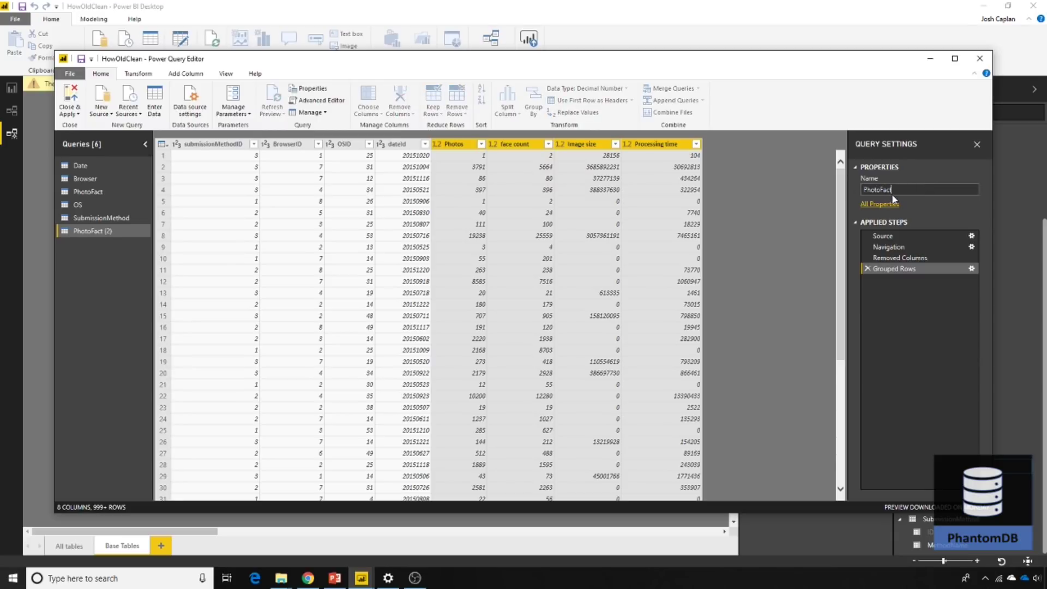
pyautogui.write('Agg')
pyautogui.click(62, 96)
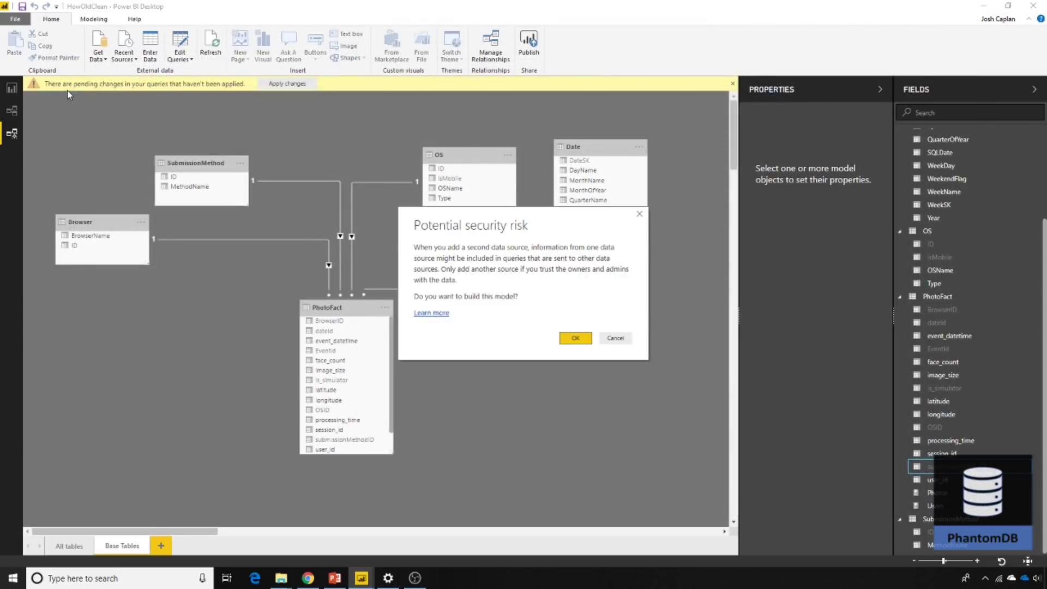
pyautogui.click(585, 338)
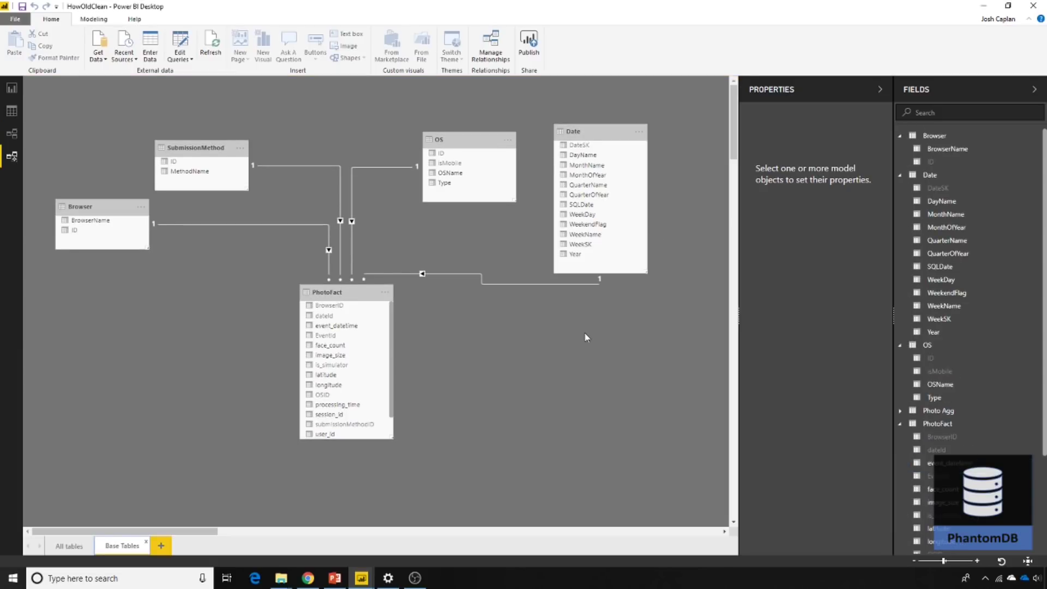
# Create a new model diagram layout named Aggs
pyautogui.click(160, 546)
pyautogui.write('Layout')
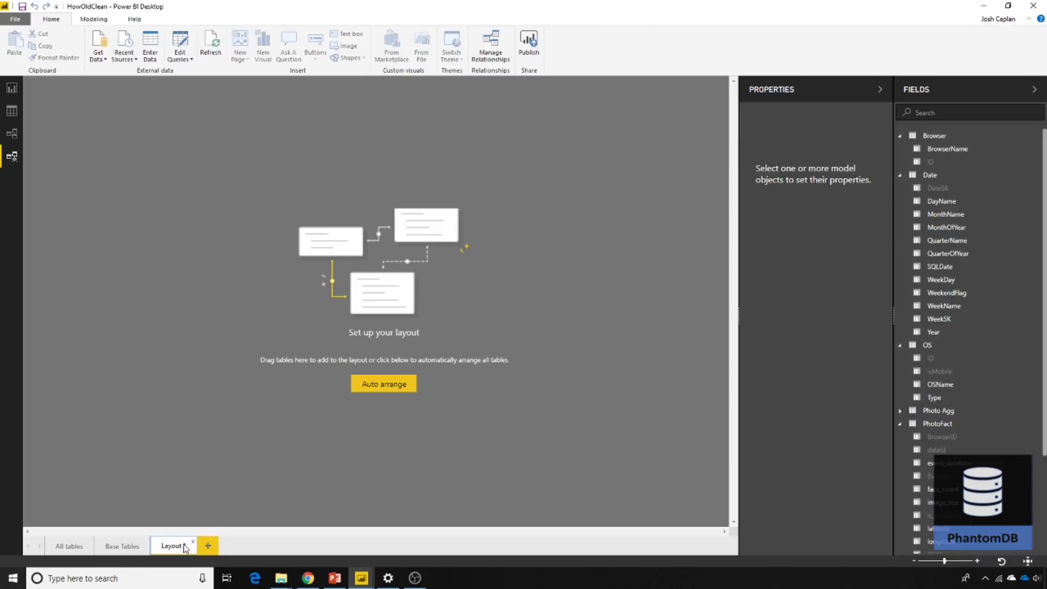
pyautogui.doubleClick(185, 547)
pyautogui.write('Agg')
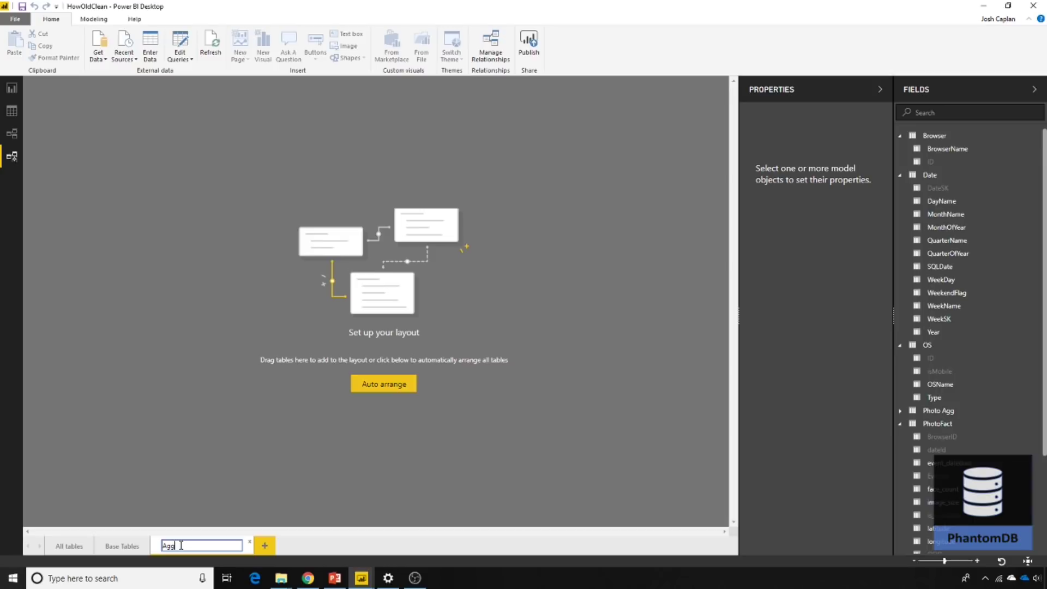
pyautogui.write('s')
pyautogui.press('Return')
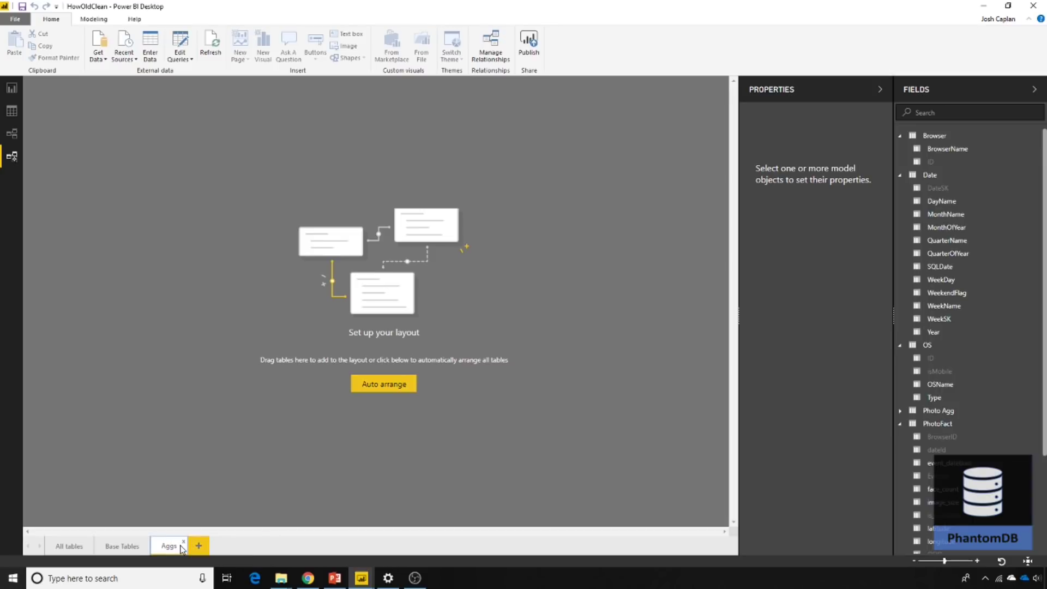
# Place the Photo Agg and PhotoFact tables side by side in the Aggs layout
pyautogui.scroll(-3, 960, 327)
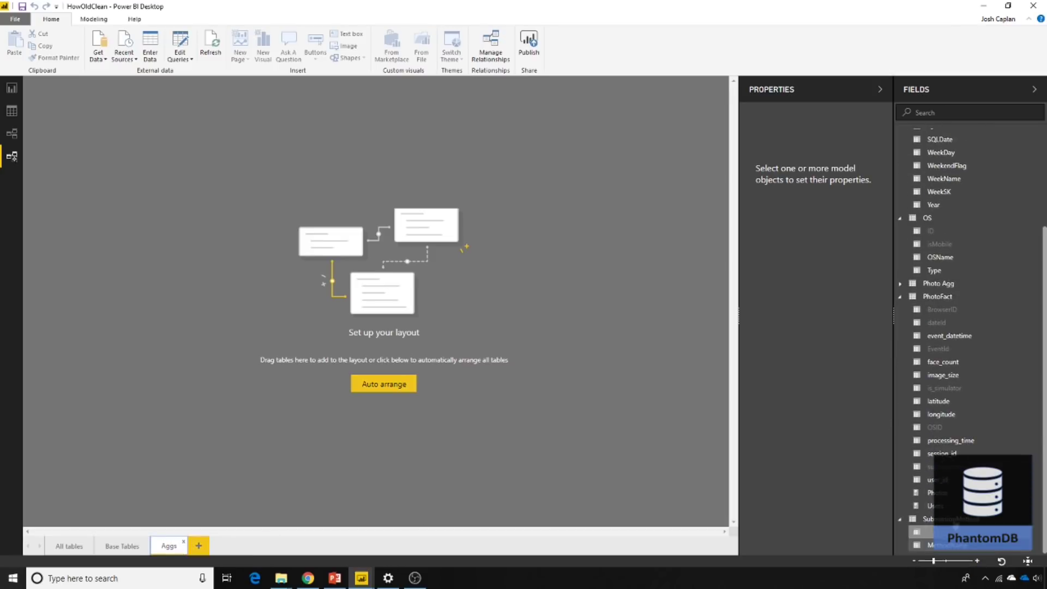
pyautogui.moveTo(941, 283); pyautogui.dragTo(490, 214)
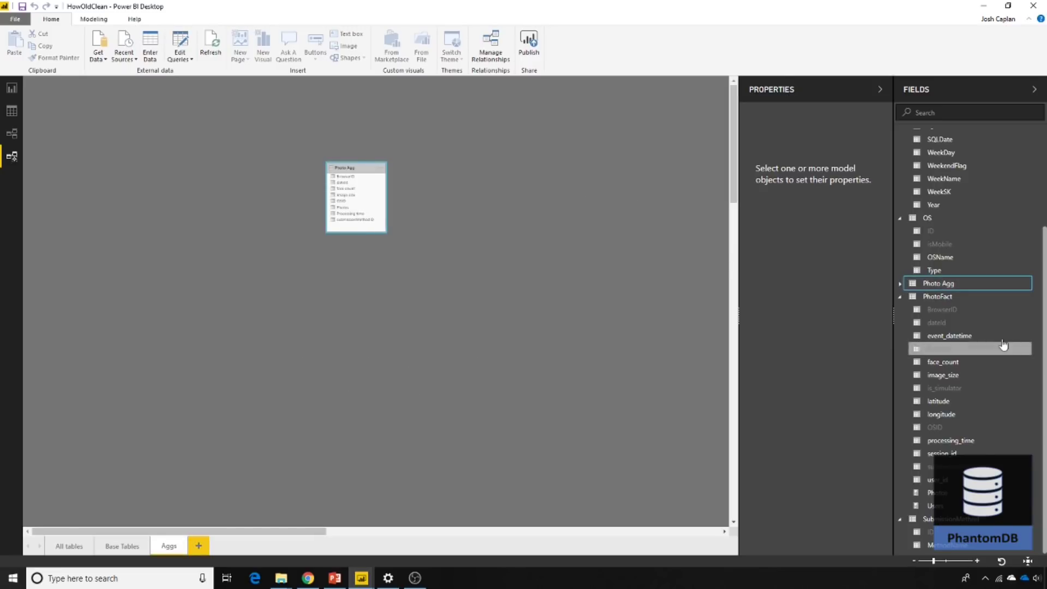
pyautogui.moveTo(965, 296); pyautogui.dragTo(231, 176)
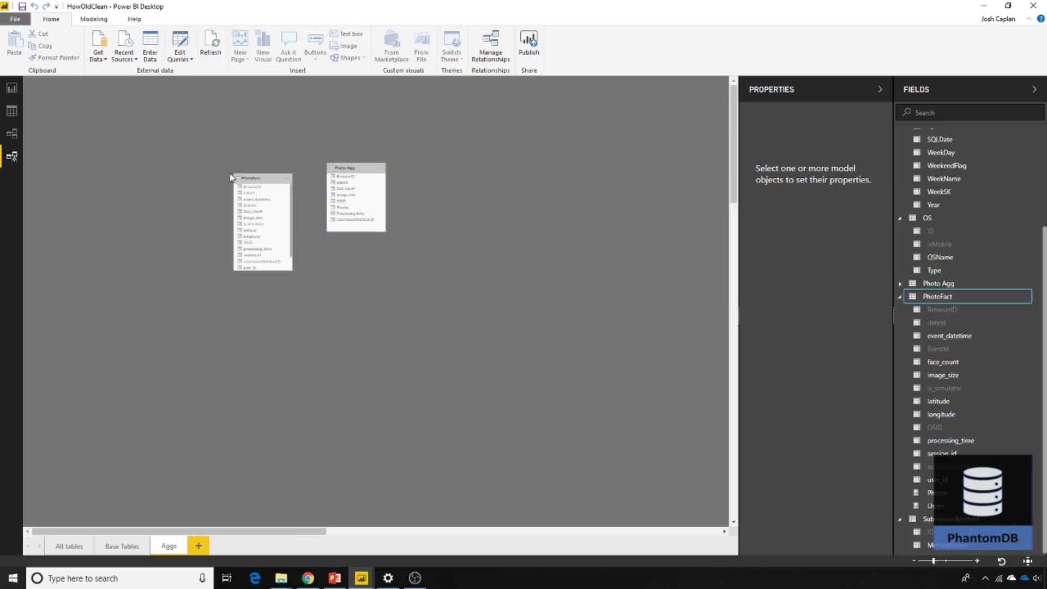
pyautogui.moveTo(938, 564); pyautogui.dragTo(949, 564)
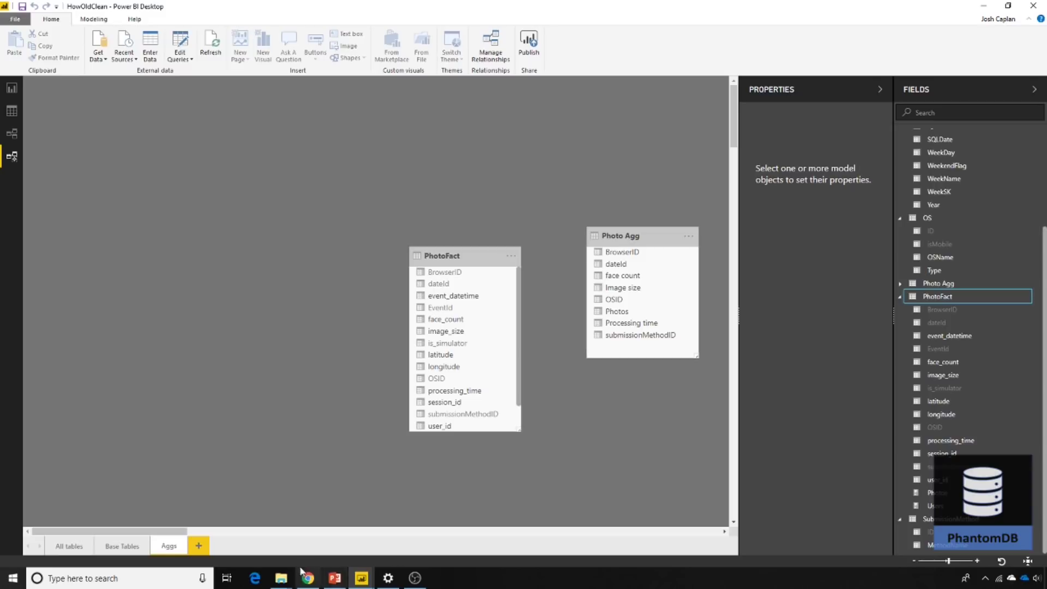
# Enlarge the PhotoFact table so all its fields fit, and move Photo Agg directly beside it in the Aggs layout
pyautogui.moveTo(196, 532); pyautogui.dragTo(252, 545)
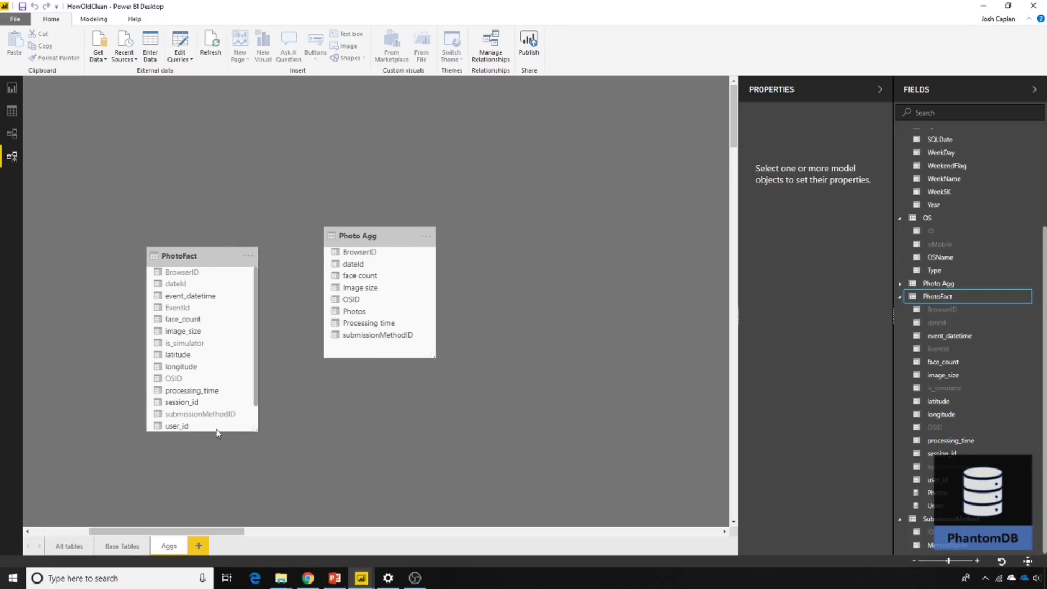
pyautogui.moveTo(256, 432); pyautogui.dragTo(252, 472)
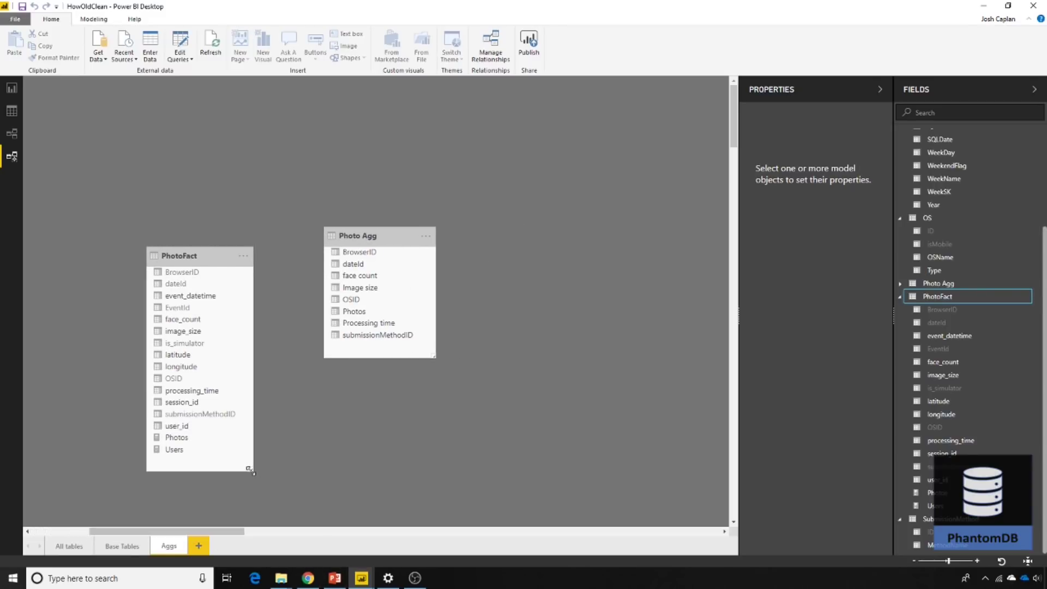
pyautogui.moveTo(373, 234); pyautogui.dragTo(313, 255)
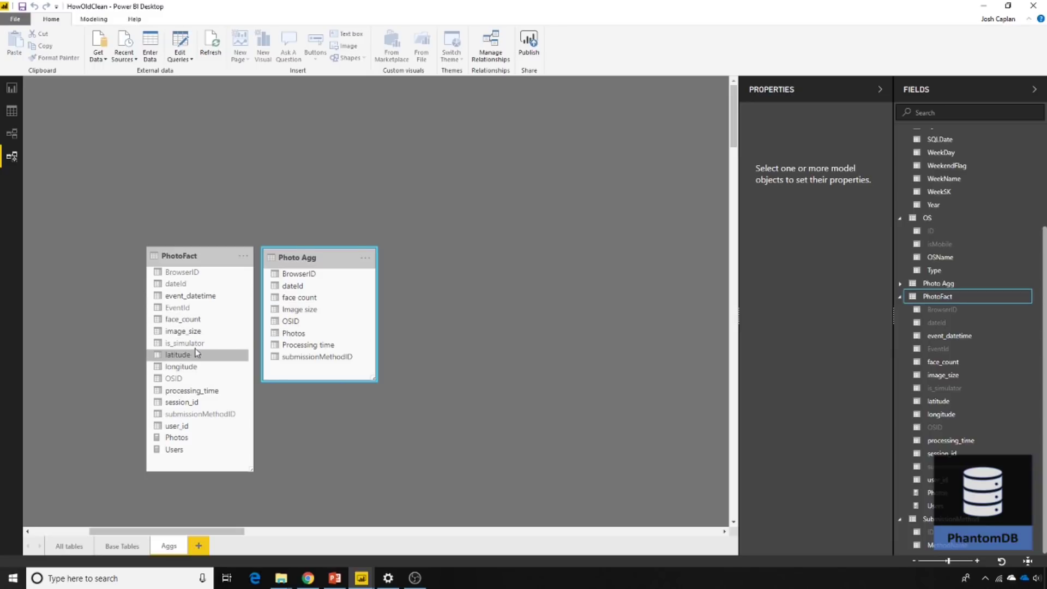
# Remove PhotoFact from the Aggs layout and add the Browser, Date, OS and SubmissionMethod tables around Photo Agg
pyautogui.rightClick(204, 256)
pyautogui.press('Escape')
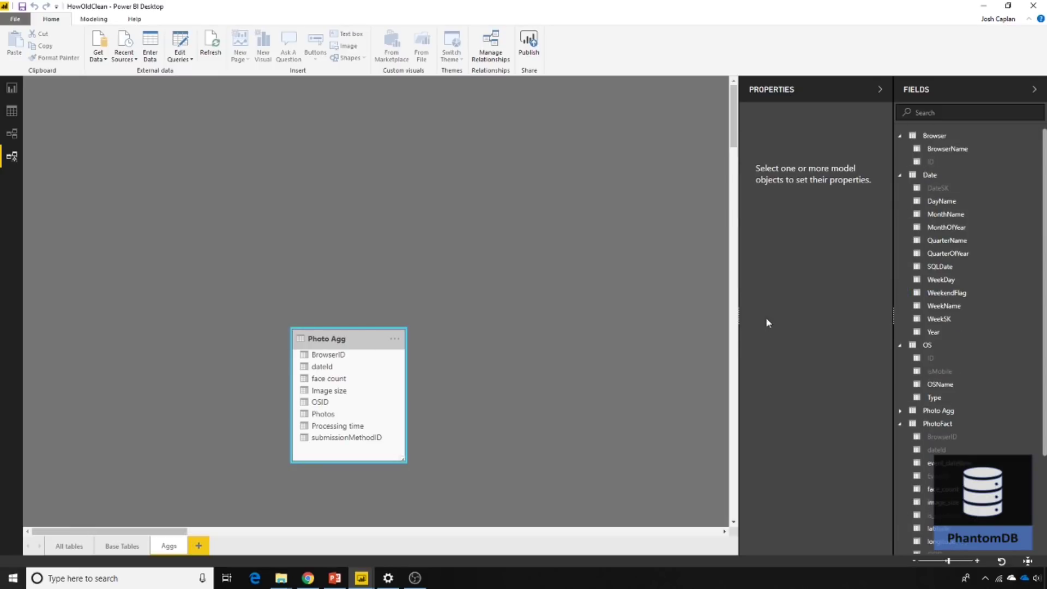
pyautogui.moveTo(955, 138); pyautogui.dragTo(112, 147)
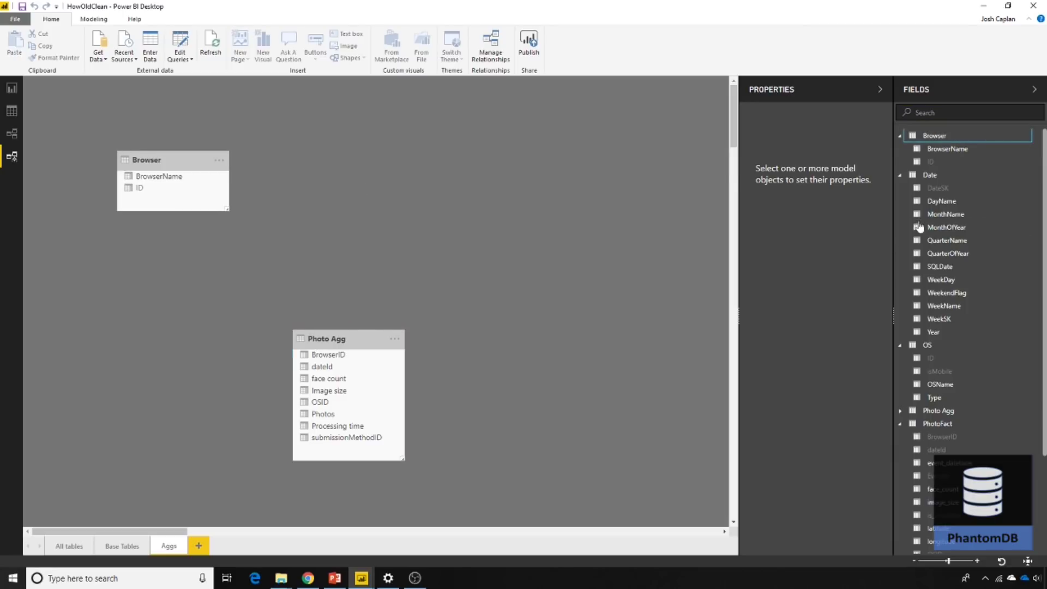
pyautogui.moveTo(952, 180); pyautogui.dragTo(354, 148)
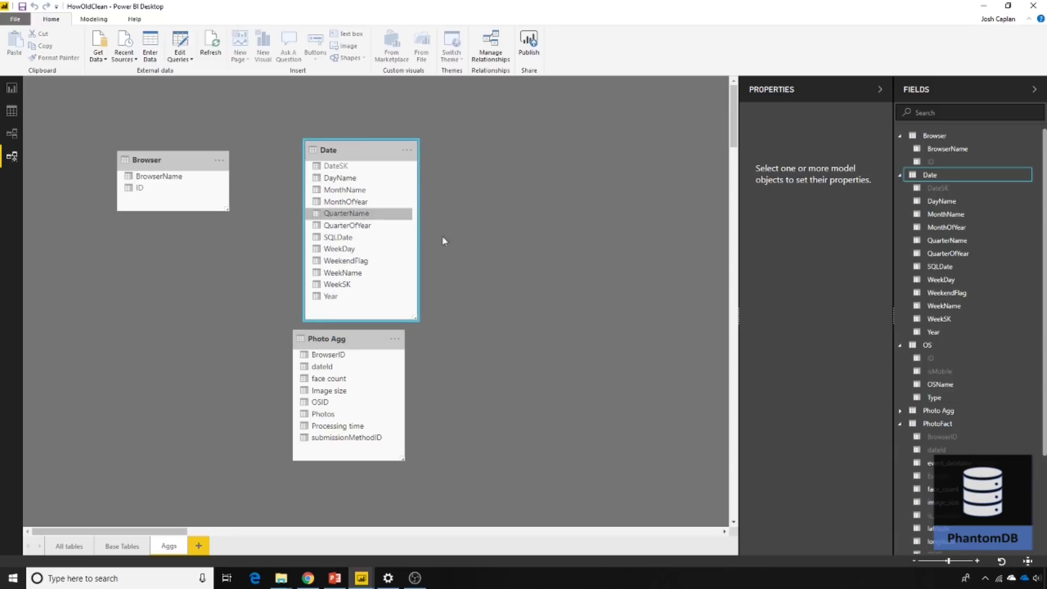
pyautogui.moveTo(927, 344); pyautogui.dragTo(496, 165)
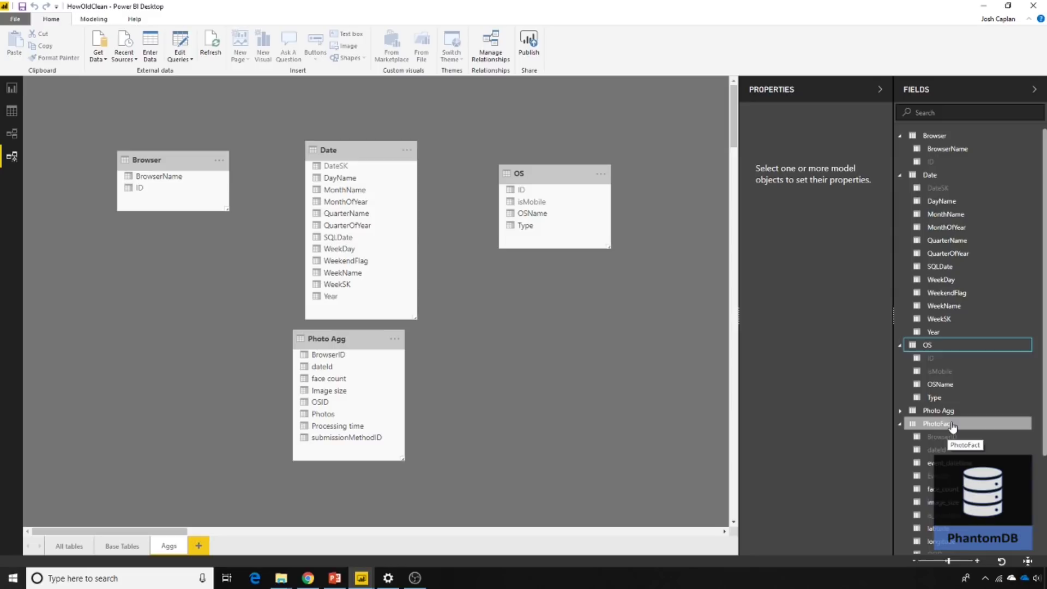
pyautogui.scroll(-3, 958, 430)
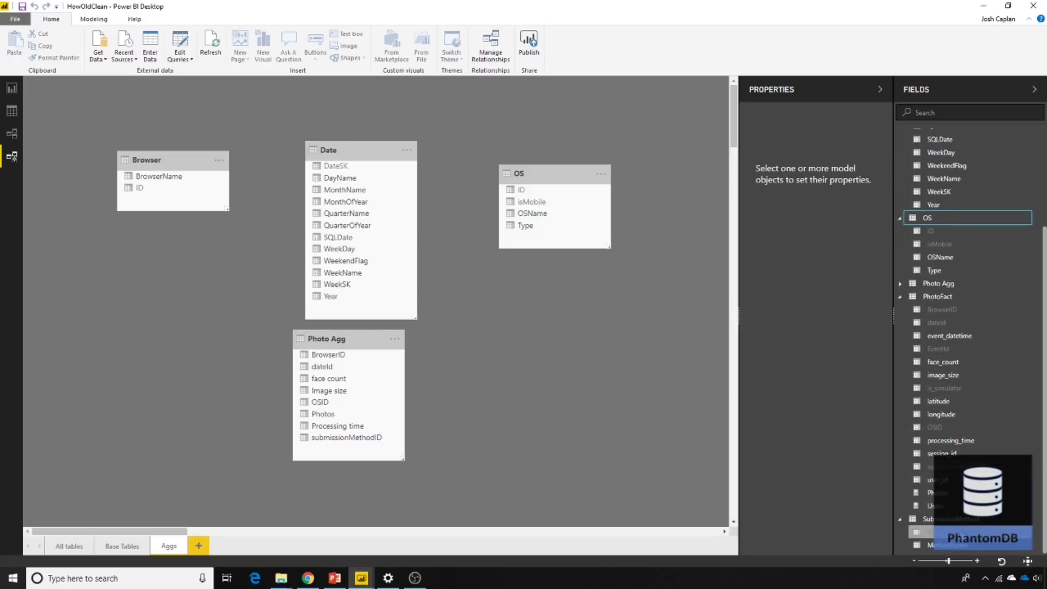
pyautogui.moveTo(927, 518); pyautogui.dragTo(681, 197)
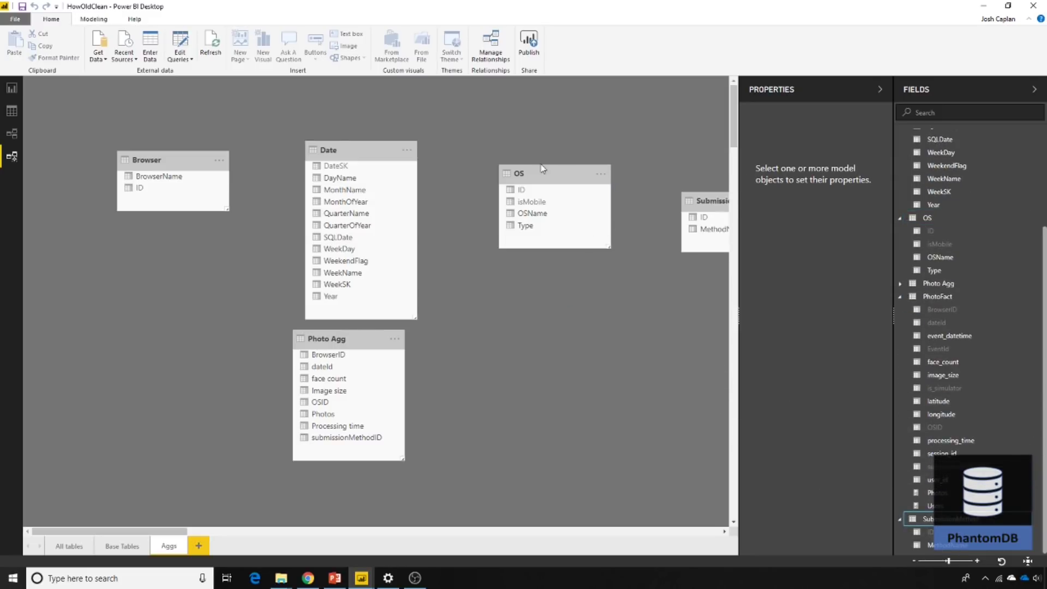
# Arrange the Browser, Date, OS and SubmissionMethod tables in a compact row above Photo Agg
pyautogui.moveTo(519, 167); pyautogui.dragTo(471, 148)
pyautogui.moveTo(689, 200); pyautogui.dragTo(627, 159)
pyautogui.moveTo(349, 150); pyautogui.dragTo(320, 134)
pyautogui.moveTo(125, 160); pyautogui.dragTo(115, 123)
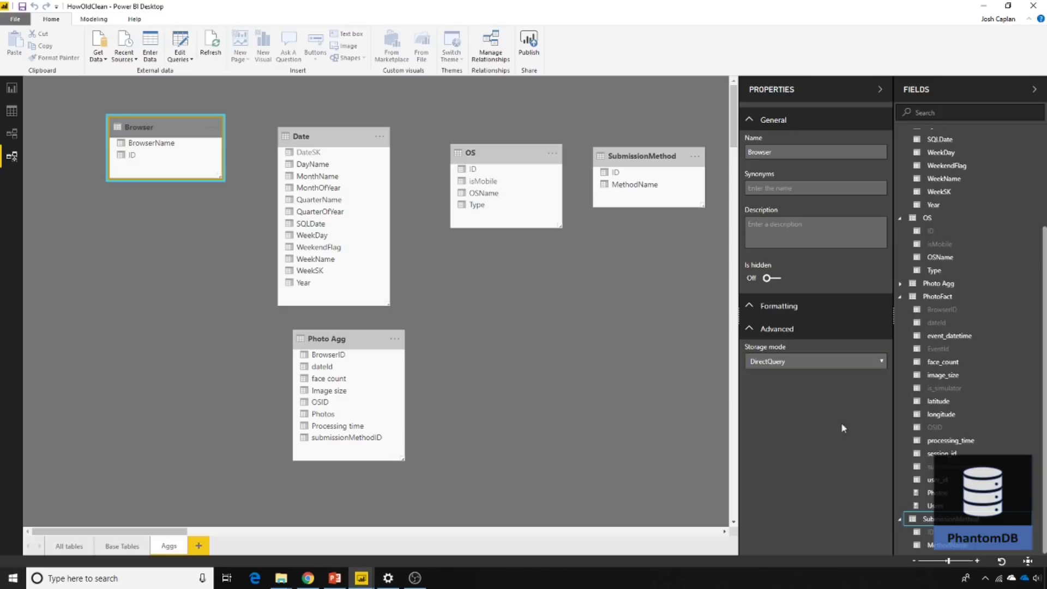
# Set the storage mode of the Browser, Date, OS and SubmissionMethod tables to Dual and accept the refresh
pyautogui.click(327, 137)
pyautogui.click(319, 341)
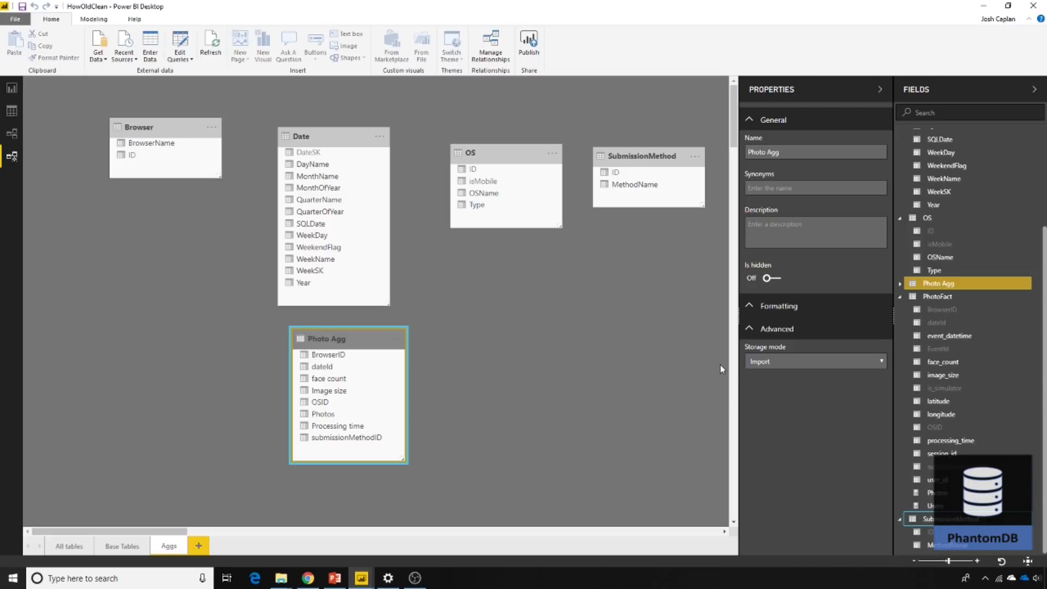
pyautogui.click(193, 124)
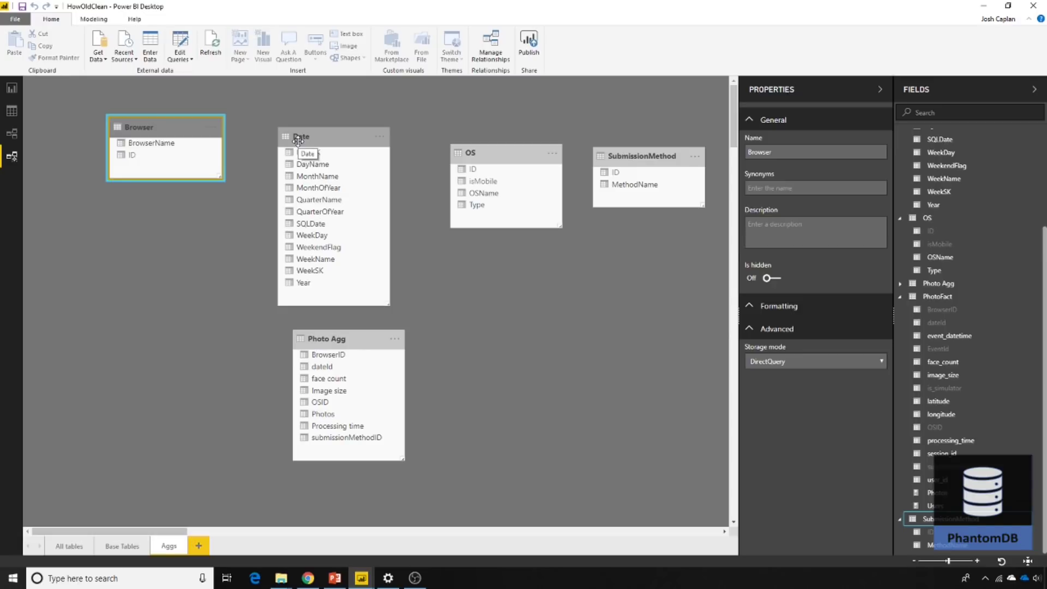
pyautogui.keyDown('ctrl'); pyautogui.click(327, 136); pyautogui.keyUp('ctrl')
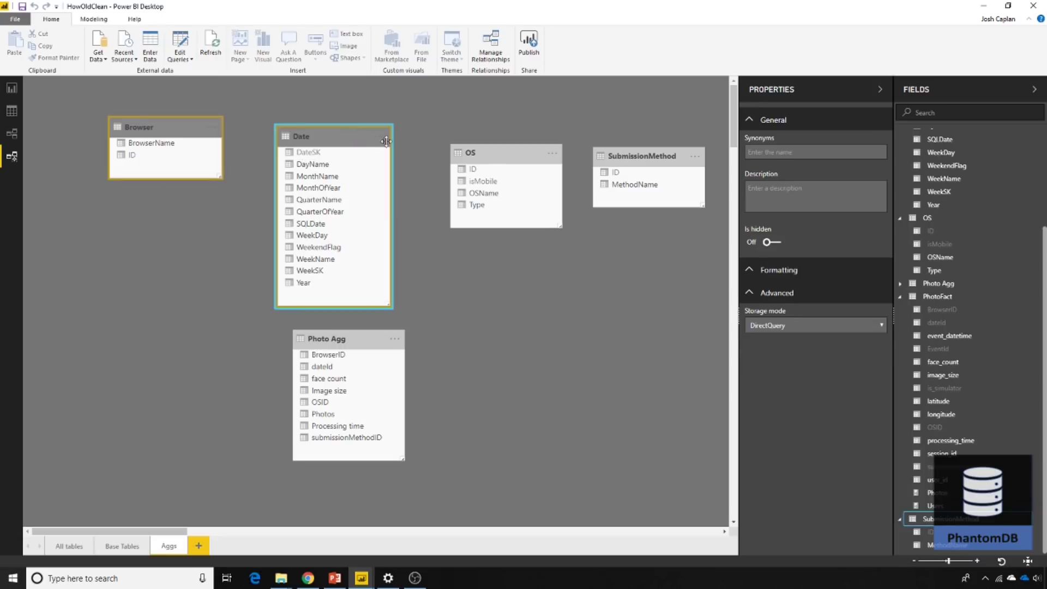
pyautogui.keyDown('ctrl'); pyautogui.click(502, 154); pyautogui.keyUp('ctrl')
pyautogui.keyDown('ctrl'); pyautogui.click(643, 155); pyautogui.keyUp('ctrl')
pyautogui.click(796, 327)
pyautogui.click(778, 357)
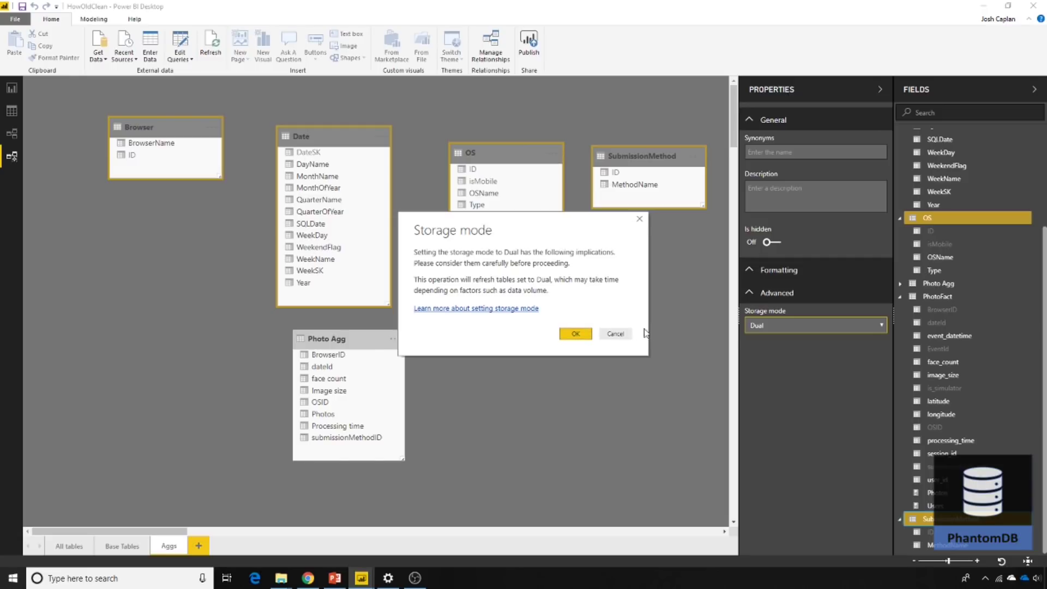
pyautogui.click(580, 332)
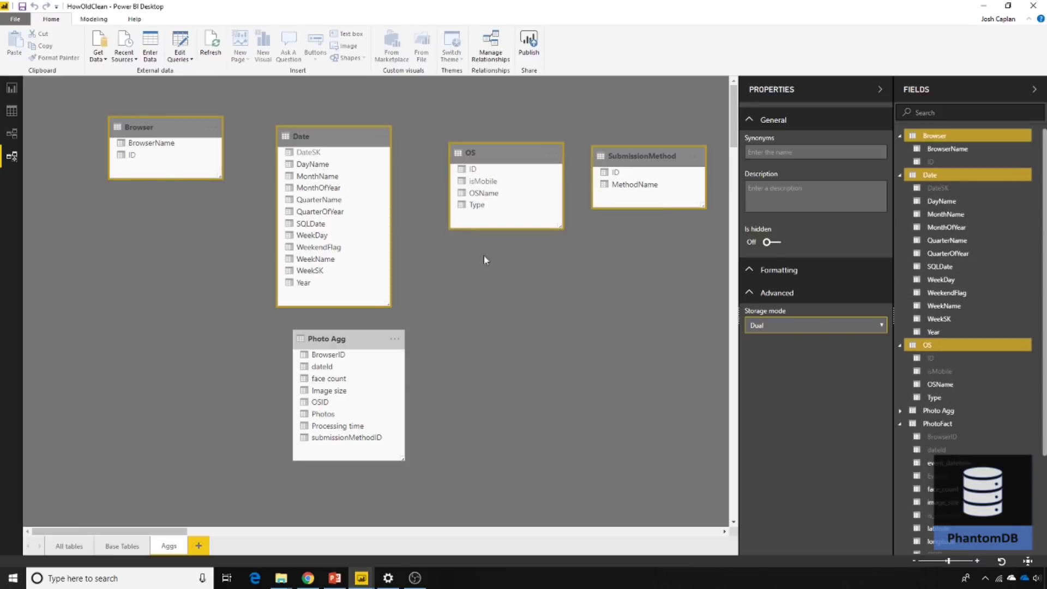
# Create many-to-one relationships from Photo Agg's BrowserID to Browser's ID and from its dateId to Date's DateSK
pyautogui.click(239, 214)
pyautogui.moveTo(347, 342); pyautogui.dragTo(180, 156)
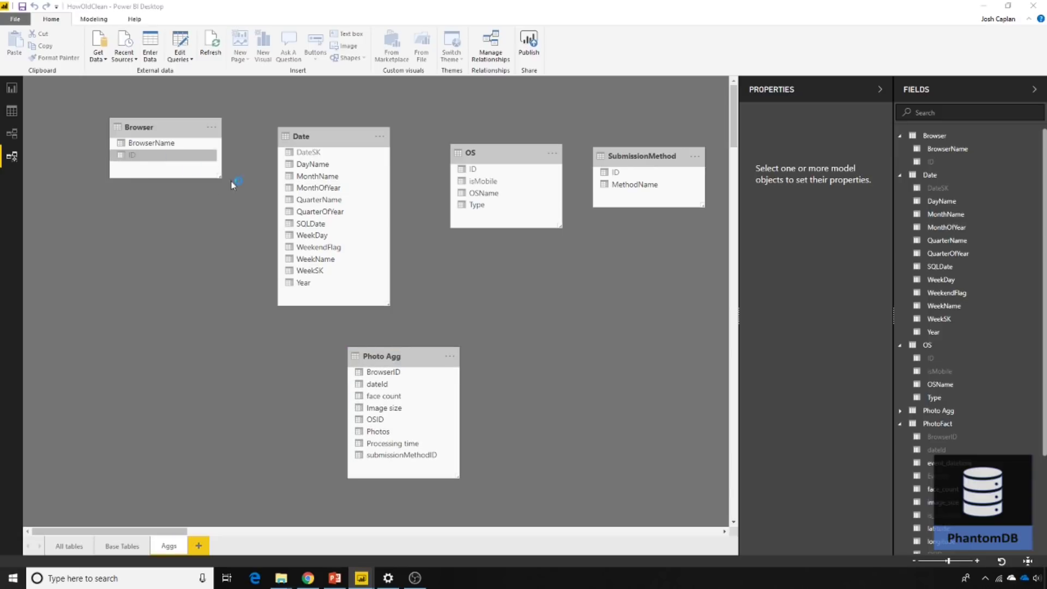
pyautogui.click(633, 427)
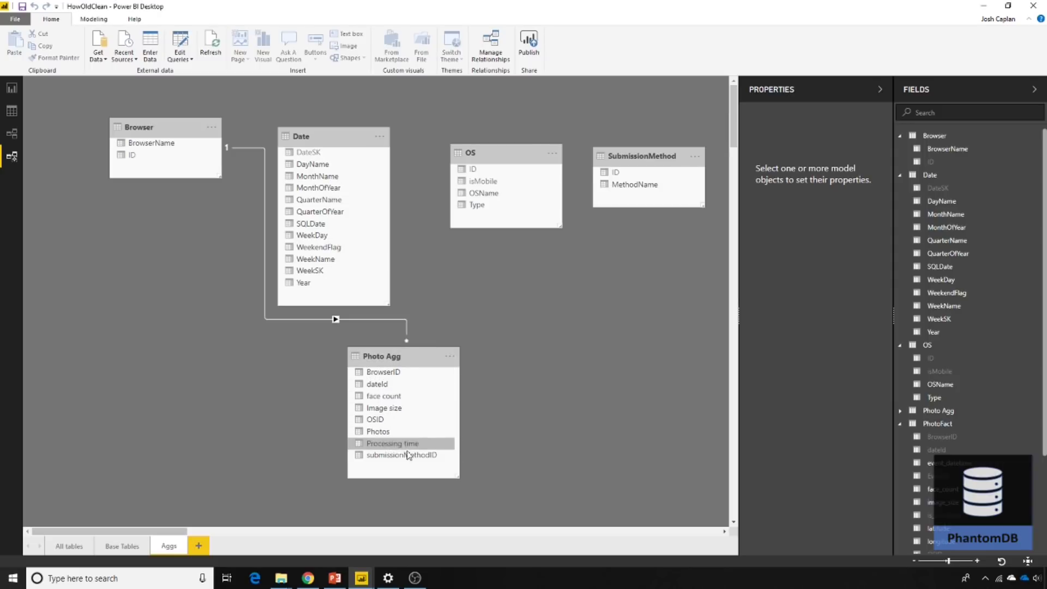
pyautogui.moveTo(412, 387); pyautogui.dragTo(338, 160)
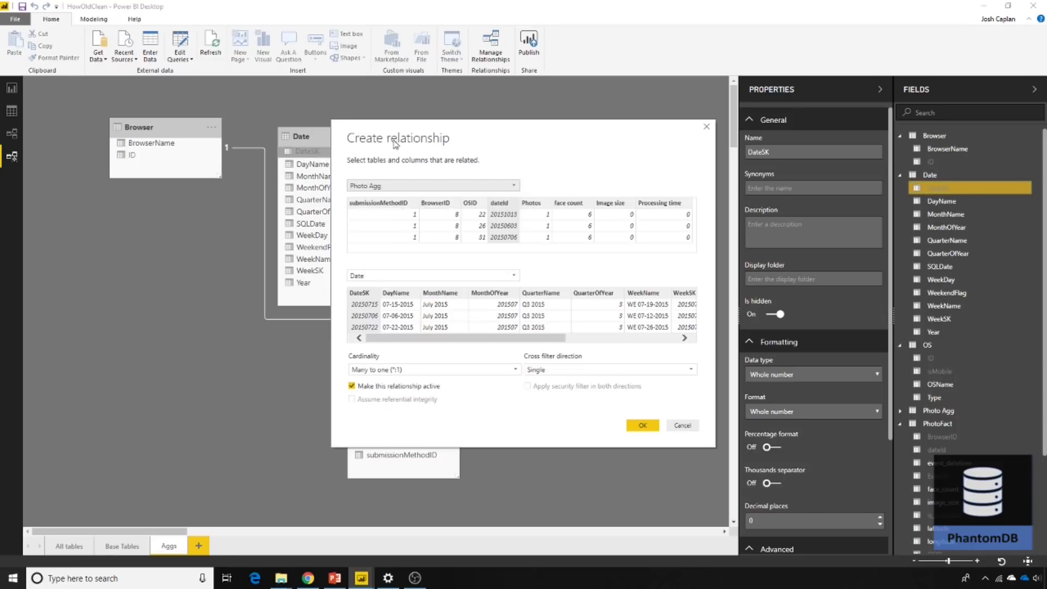
pyautogui.click(643, 426)
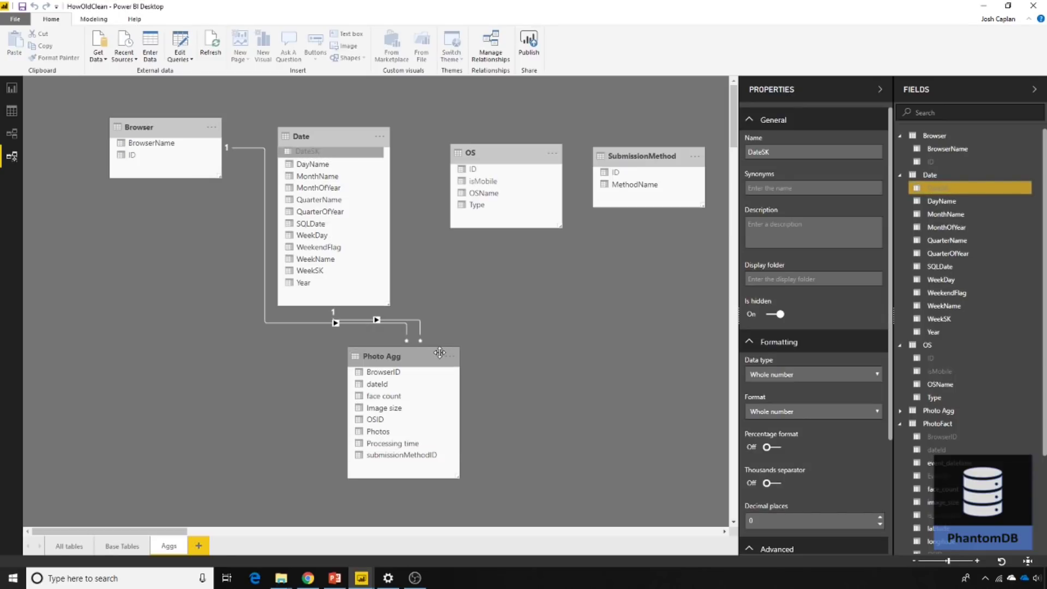
# Create many-to-one relationships from Photo Agg's OSID to OS's ID and from its submissionMethodID to SubmissionMethod's ID
pyautogui.moveTo(376, 419); pyautogui.dragTo(476, 172)
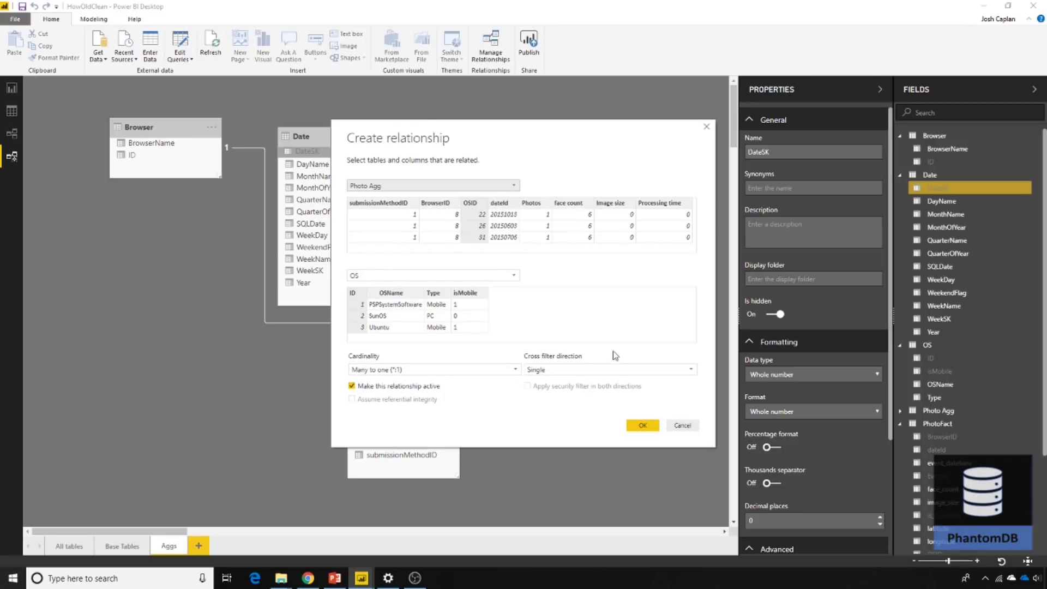
pyautogui.click(642, 427)
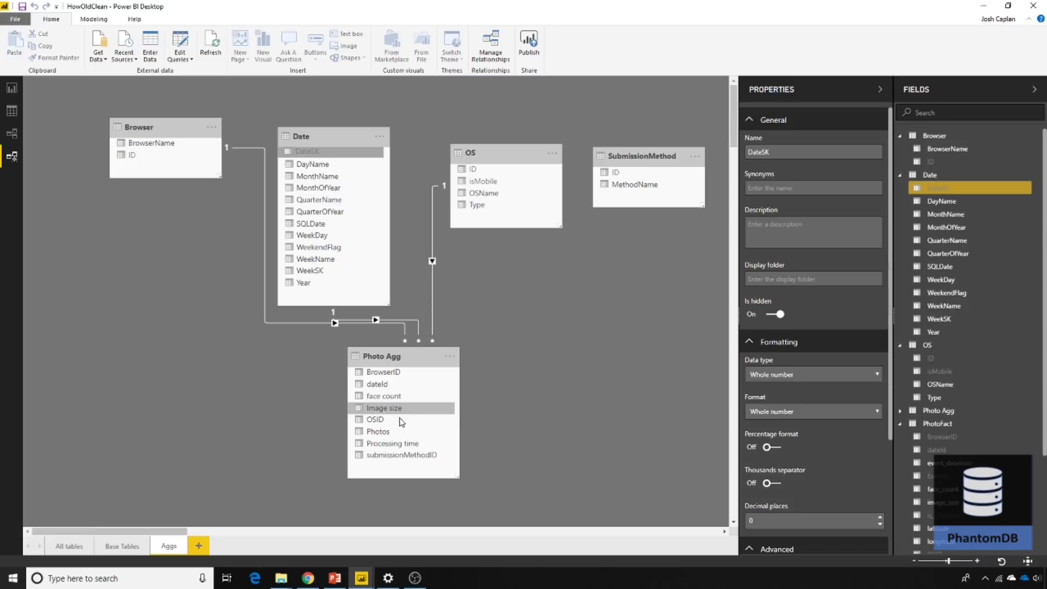
pyautogui.moveTo(391, 461); pyautogui.dragTo(616, 172)
pyautogui.click(642, 425)
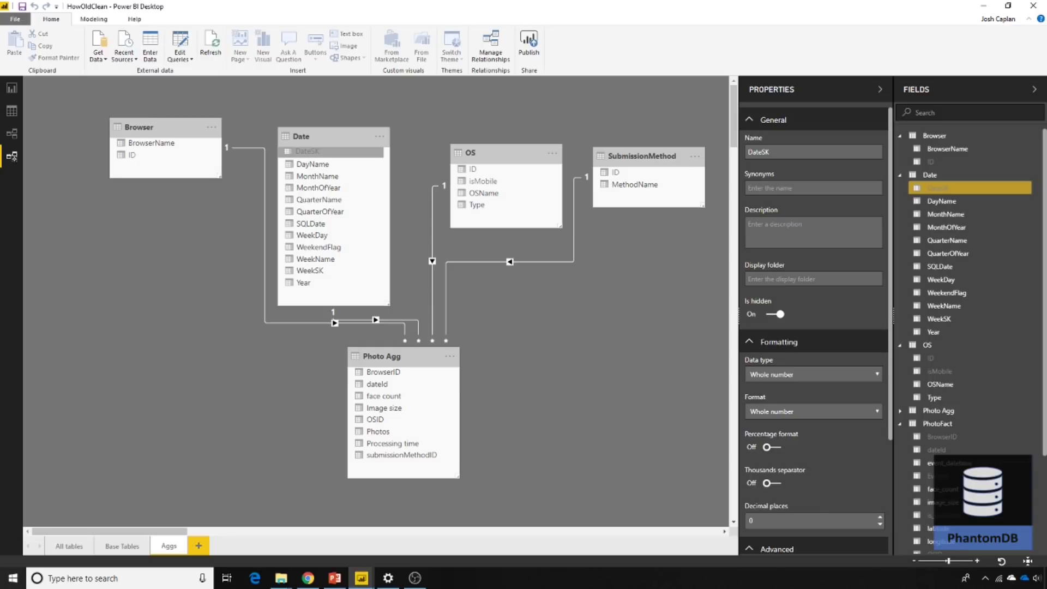
# In the All tables layout, arrange OS, SubmissionMethod, Browser and Date in a row above PhotoFact and Photo Agg
pyautogui.click(68, 546)
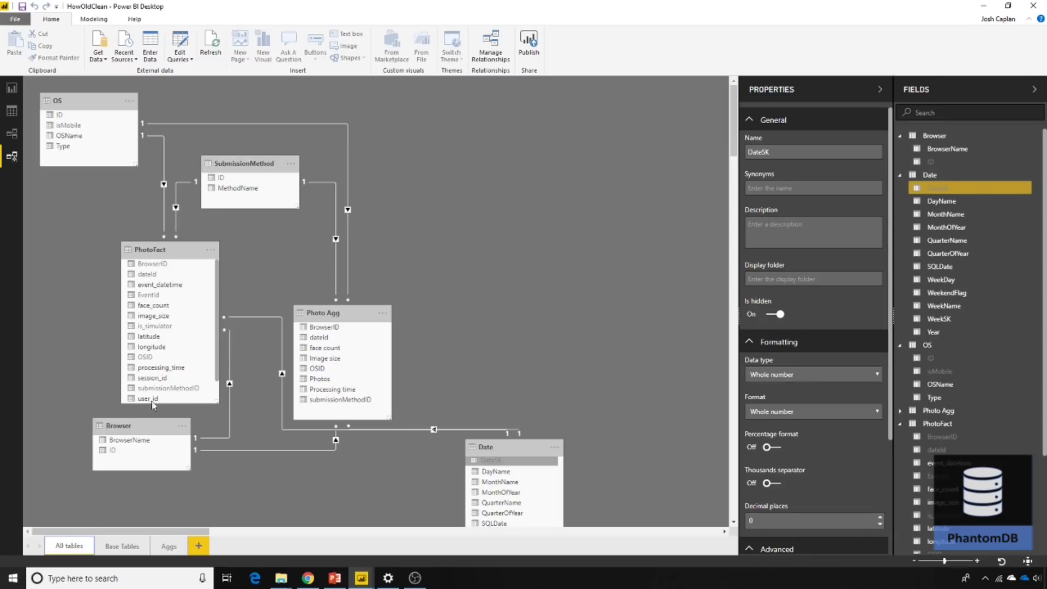
pyautogui.scroll(-1, 142, 397)
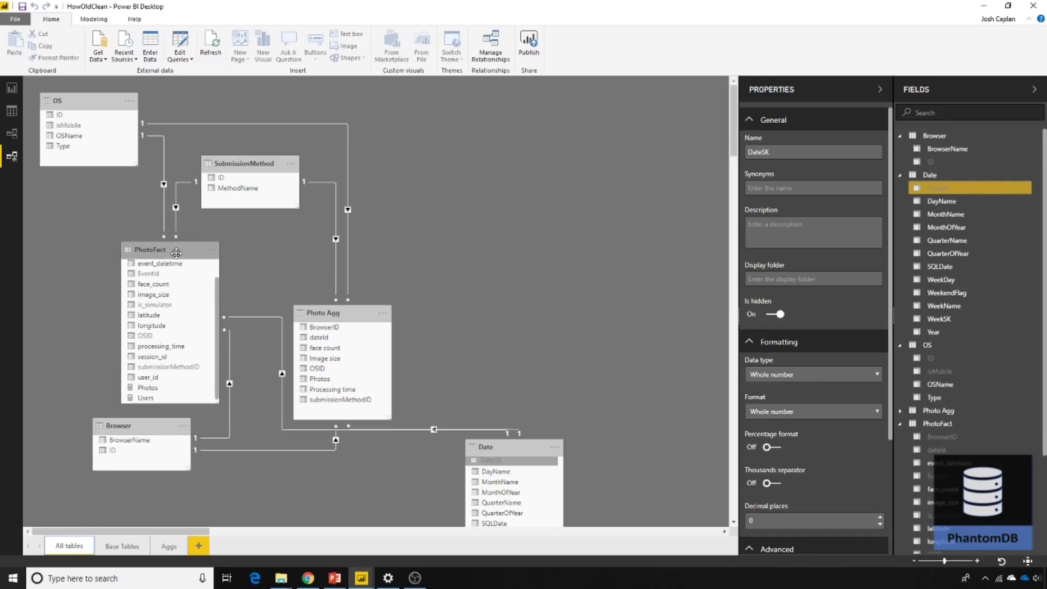
pyautogui.moveTo(121, 428); pyautogui.dragTo(485, 112)
pyautogui.moveTo(522, 448); pyautogui.dragTo(645, 110)
pyautogui.moveTo(147, 249); pyautogui.dragTo(168, 331)
pyautogui.moveTo(317, 309); pyautogui.dragTo(320, 355)
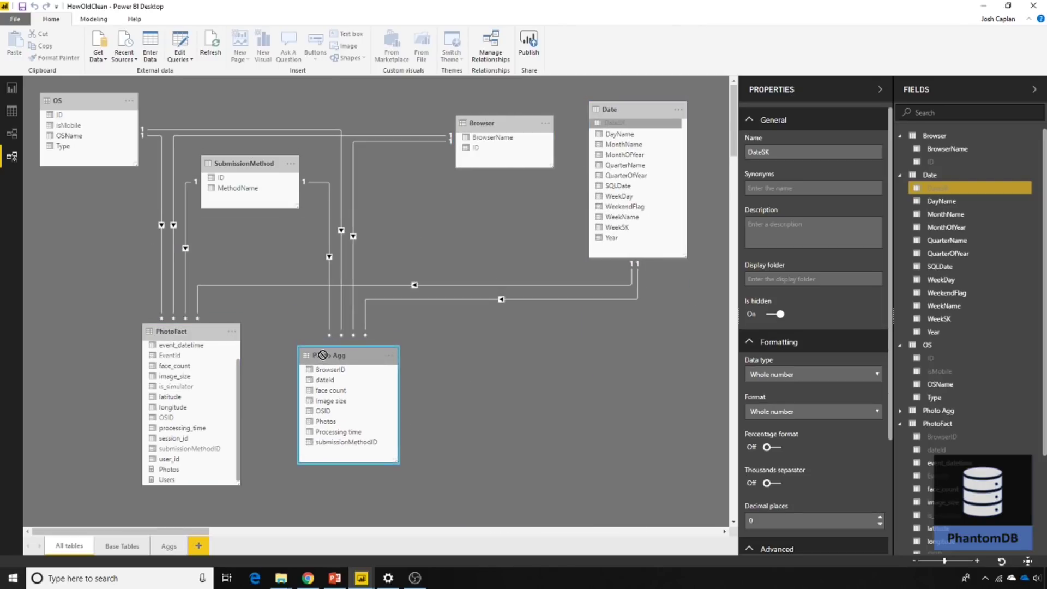
pyautogui.moveTo(257, 163); pyautogui.dragTo(339, 94)
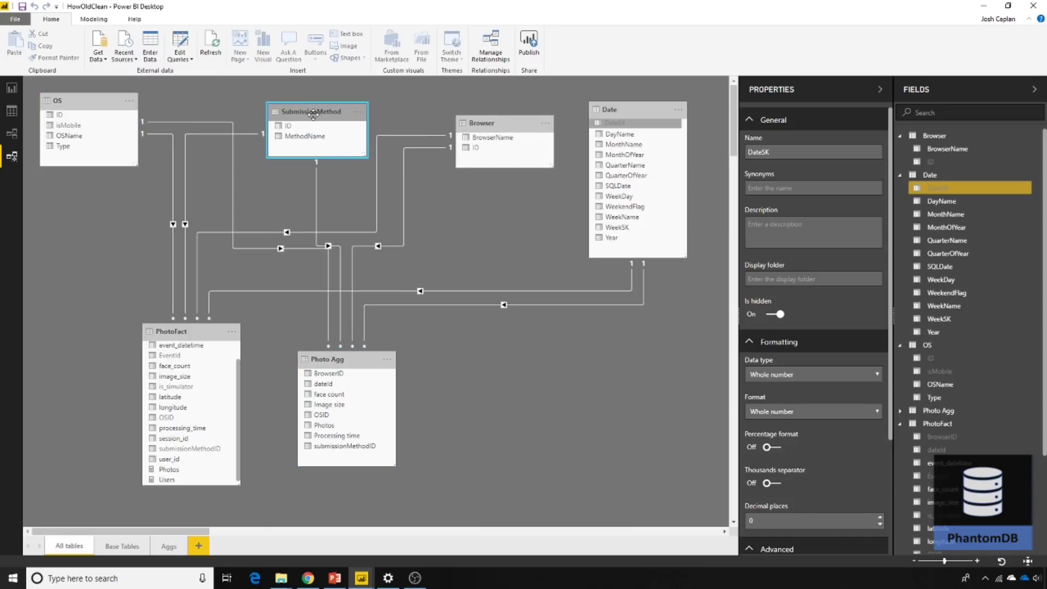
pyautogui.click(287, 388)
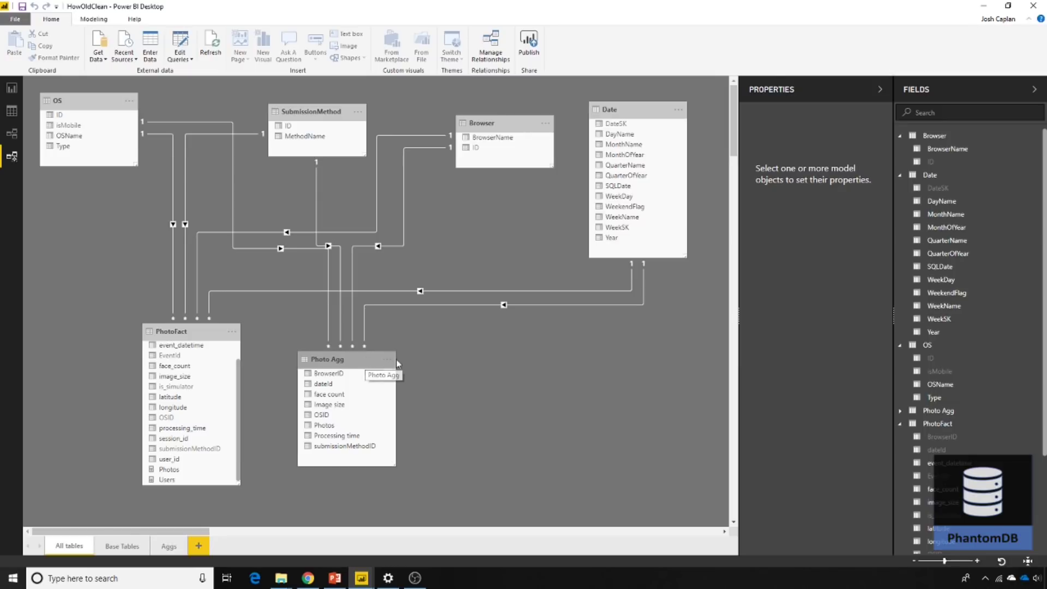
# Change the data type of Photo Agg's face count, Image size, Photos and Processing time columns to Whole number and accept the data type change
pyautogui.click(363, 361)
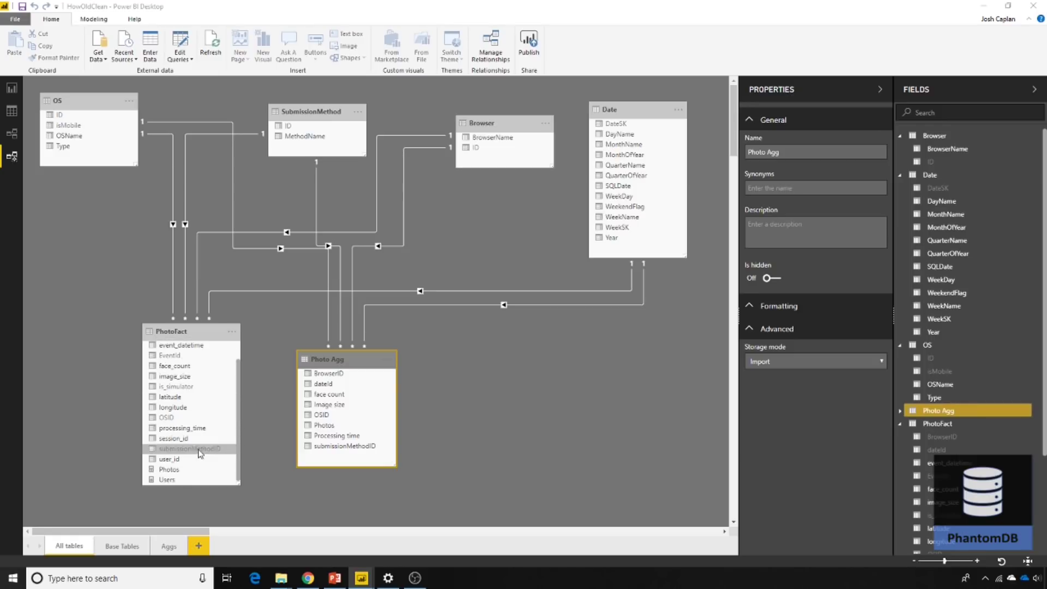
pyautogui.scroll(1, 193, 414)
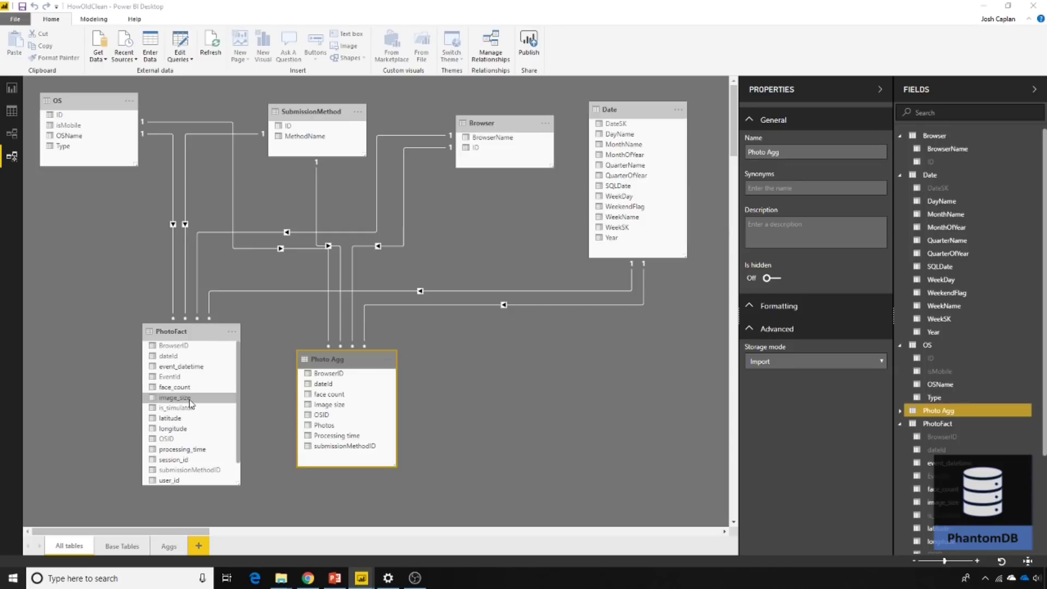
pyautogui.click(190, 399)
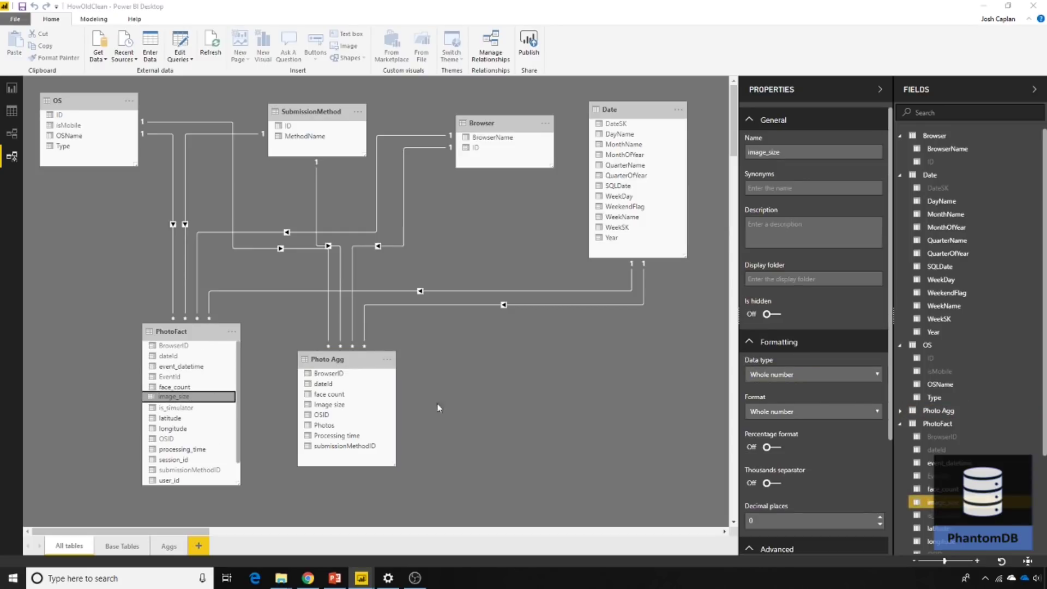
pyautogui.click(343, 404)
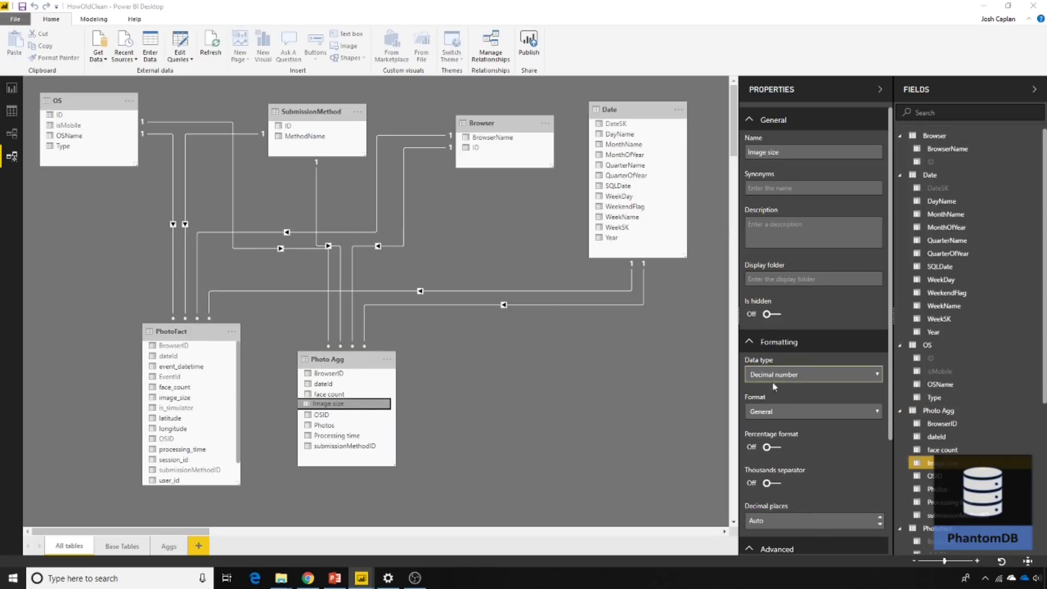
pyautogui.keyDown('ctrl'); pyautogui.click(322, 394); pyautogui.keyUp('ctrl')
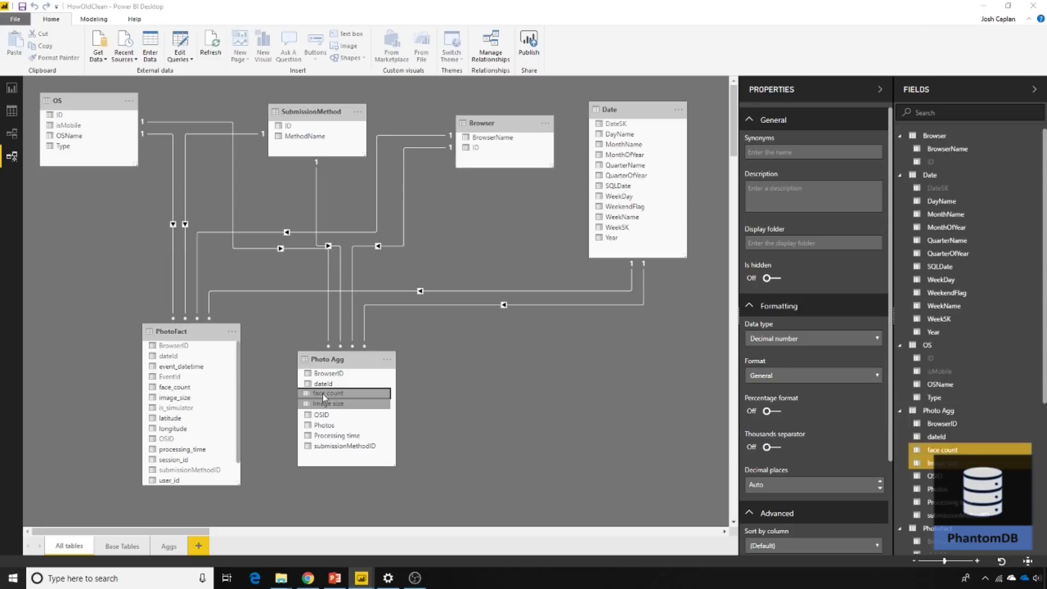
pyautogui.keyDown('ctrl'); pyautogui.click(330, 427); pyautogui.keyUp('ctrl')
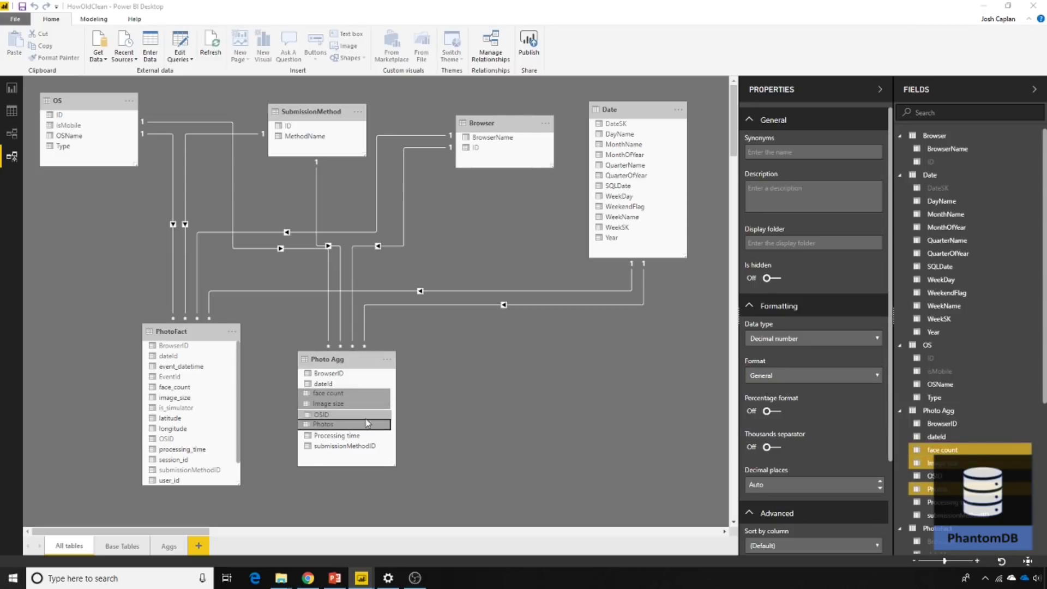
pyautogui.keyDown('ctrl'); pyautogui.click(341, 436); pyautogui.keyUp('ctrl')
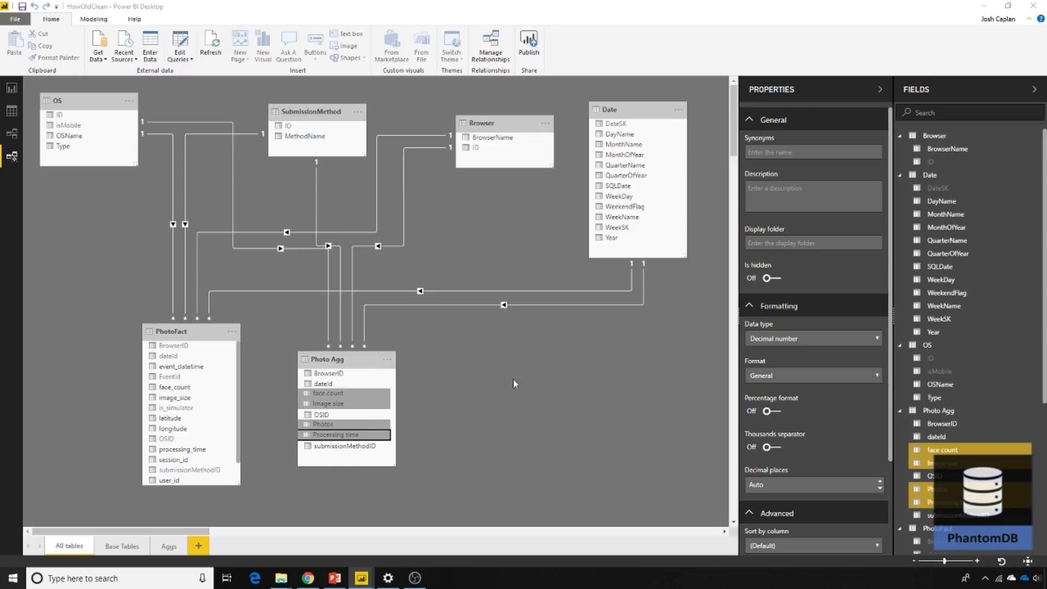
pyautogui.click(793, 339)
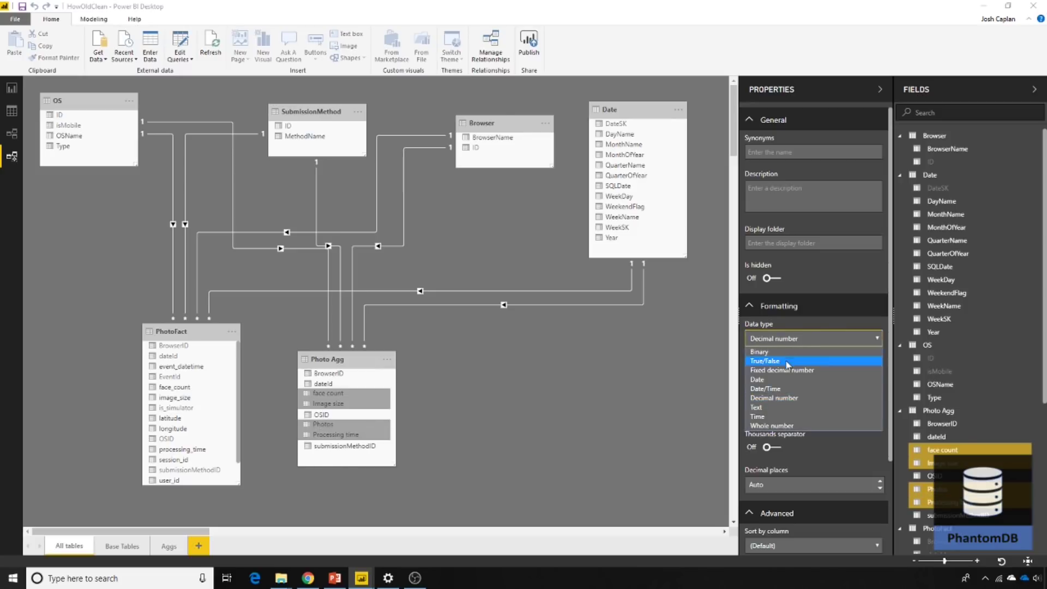
pyautogui.click(788, 425)
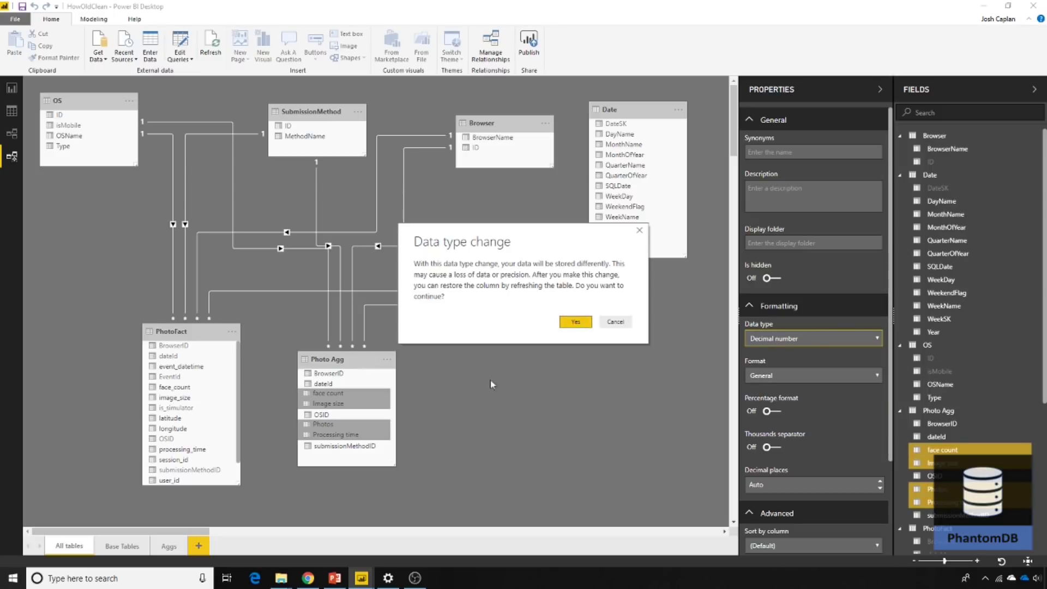
pyautogui.click(573, 323)
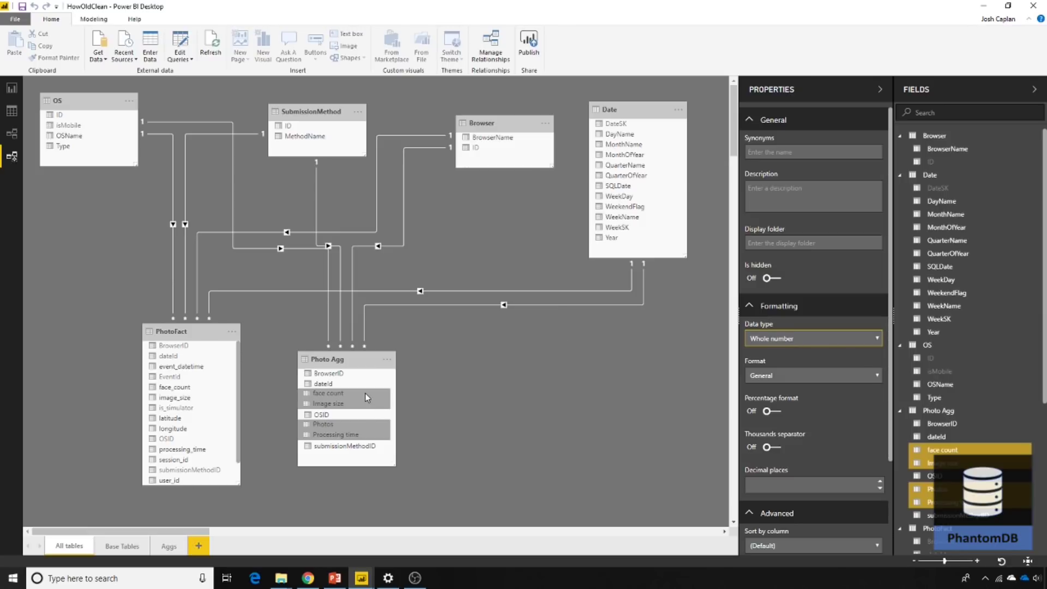
pyautogui.click(420, 382)
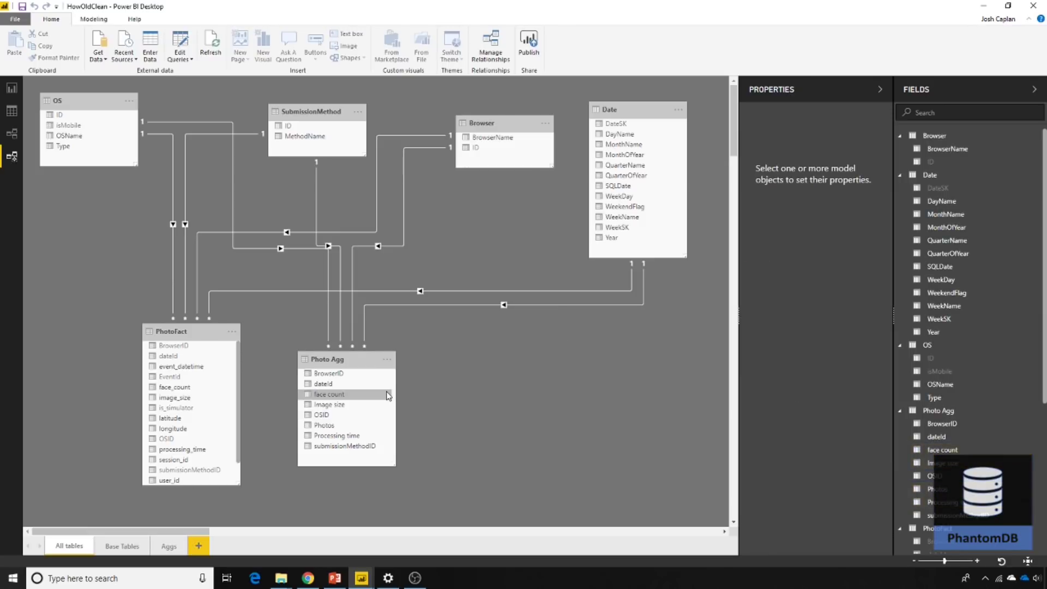
# In Photo Agg's aggregation settings, map the Photos column to Count table rows with PhotoFact as the detail table
pyautogui.rightClick(388, 362)
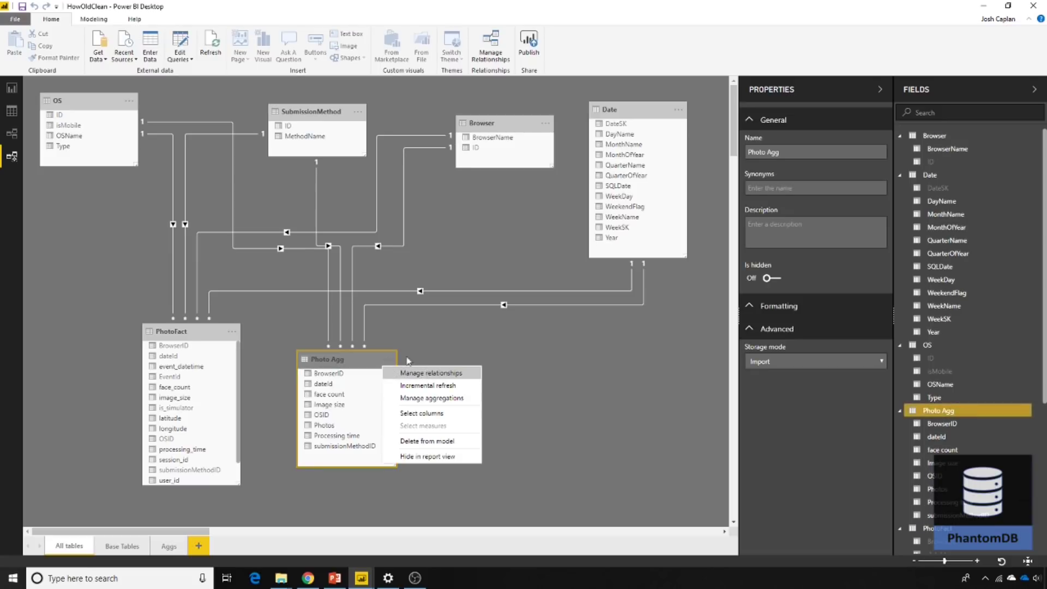
pyautogui.click(435, 403)
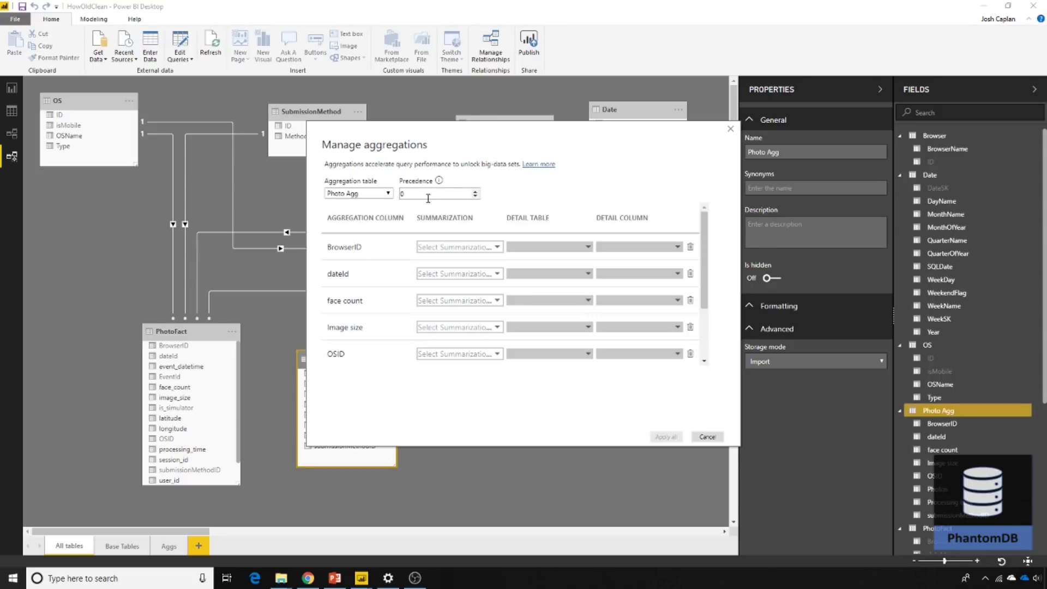
pyautogui.moveTo(441, 183)
pyautogui.scroll(-2, 479, 333)
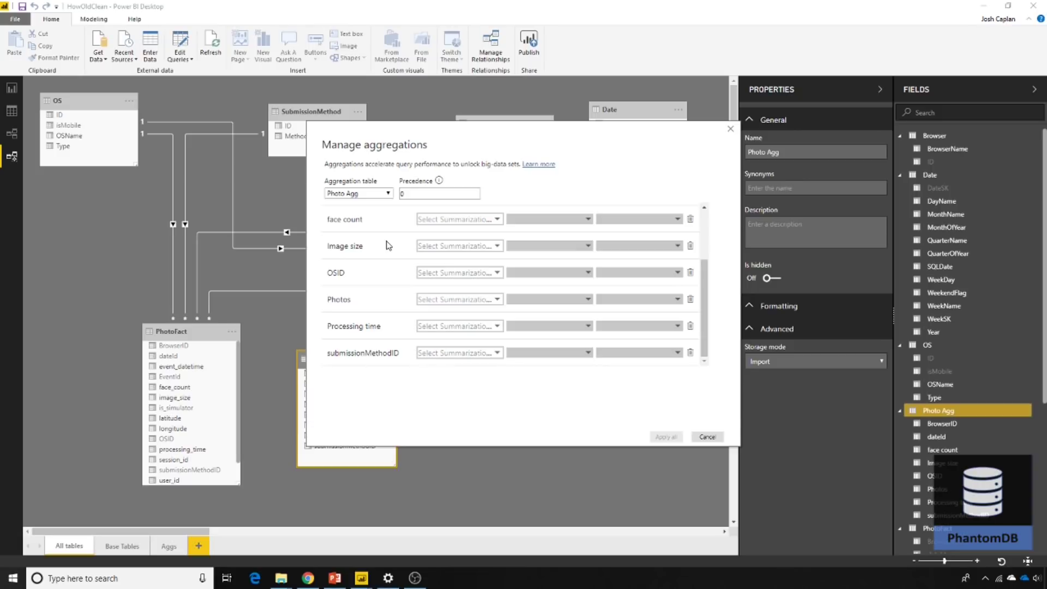
pyautogui.click(425, 304)
pyautogui.scroll(-1, 442, 338)
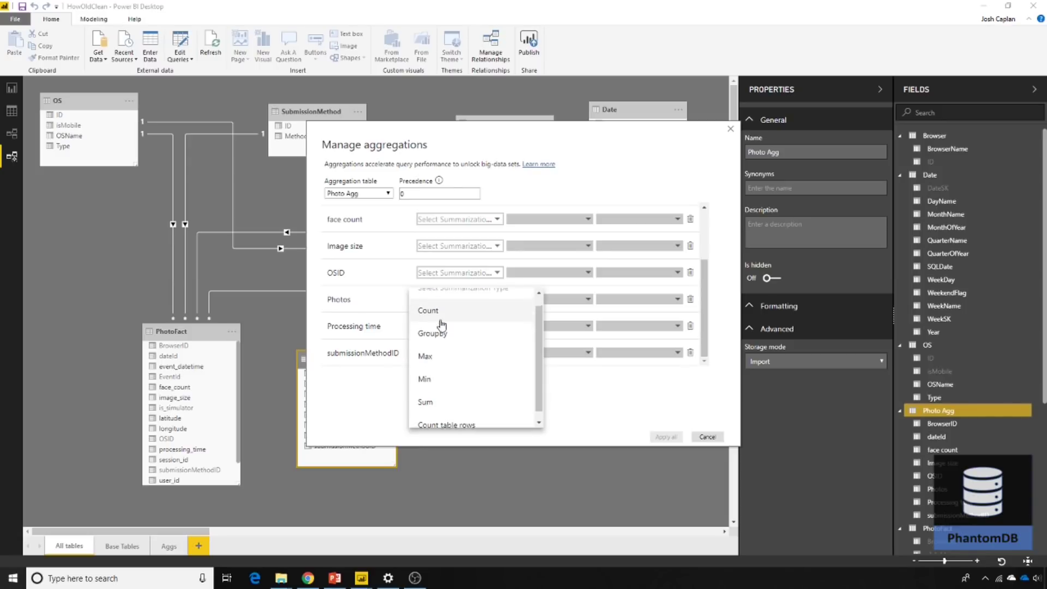
pyautogui.scroll(1, 449, 420)
pyautogui.scroll(-1, 449, 420)
pyautogui.click(450, 417)
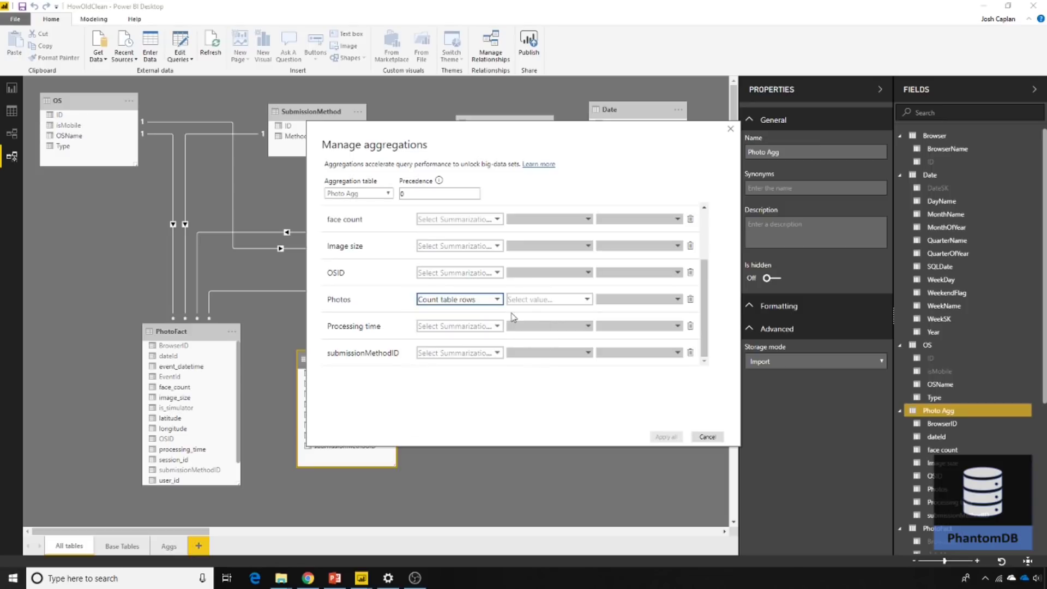
pyautogui.click(530, 299)
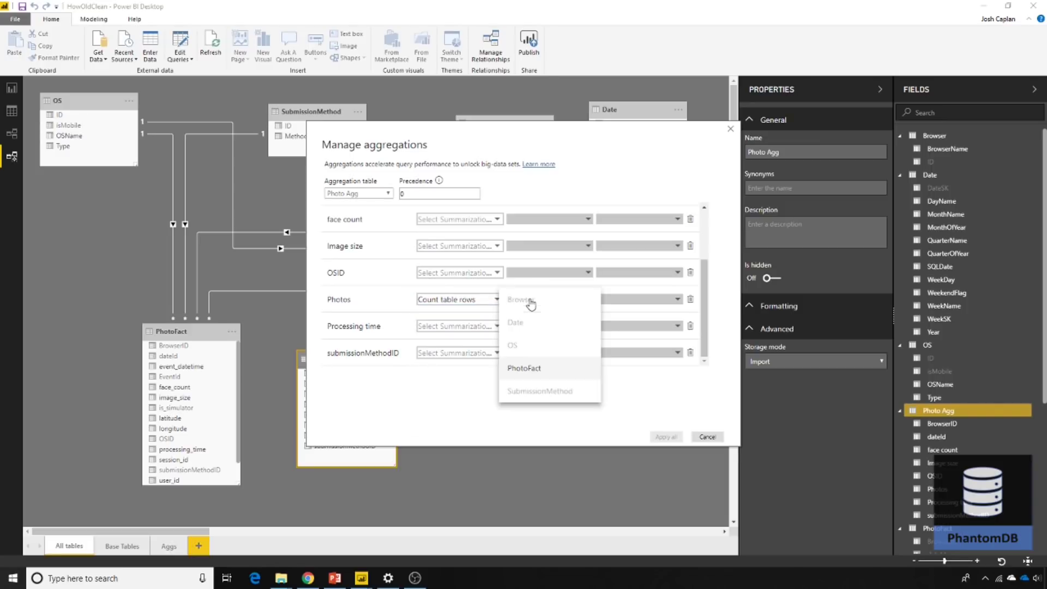
pyautogui.click(529, 373)
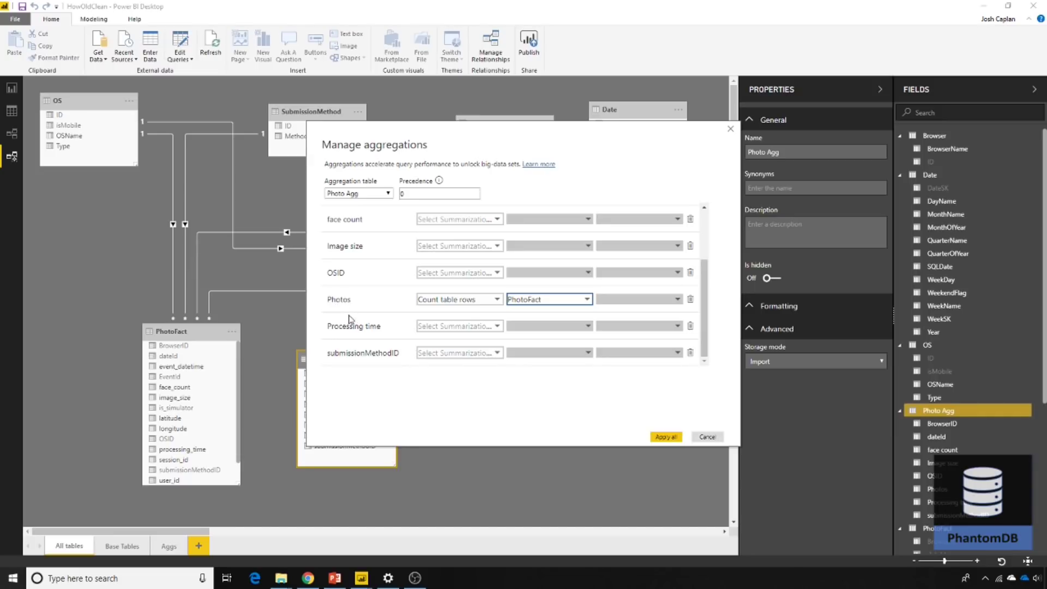
# Map the face count aggregation column to the Sum of face_count in the PhotoFact detail table
pyautogui.scroll(1, 491, 240)
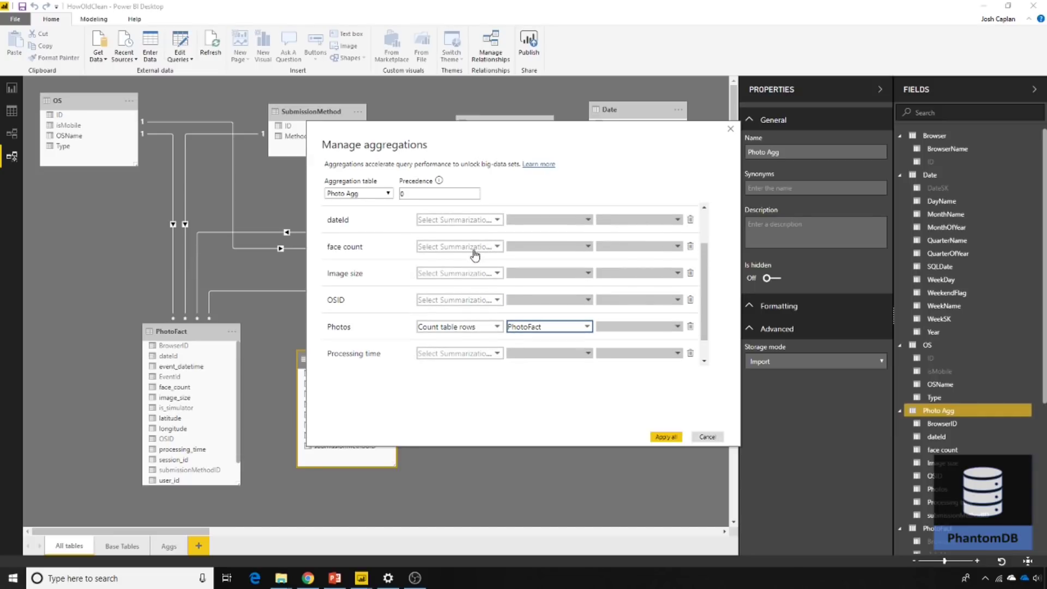
pyautogui.click(464, 248)
pyautogui.click(420, 359)
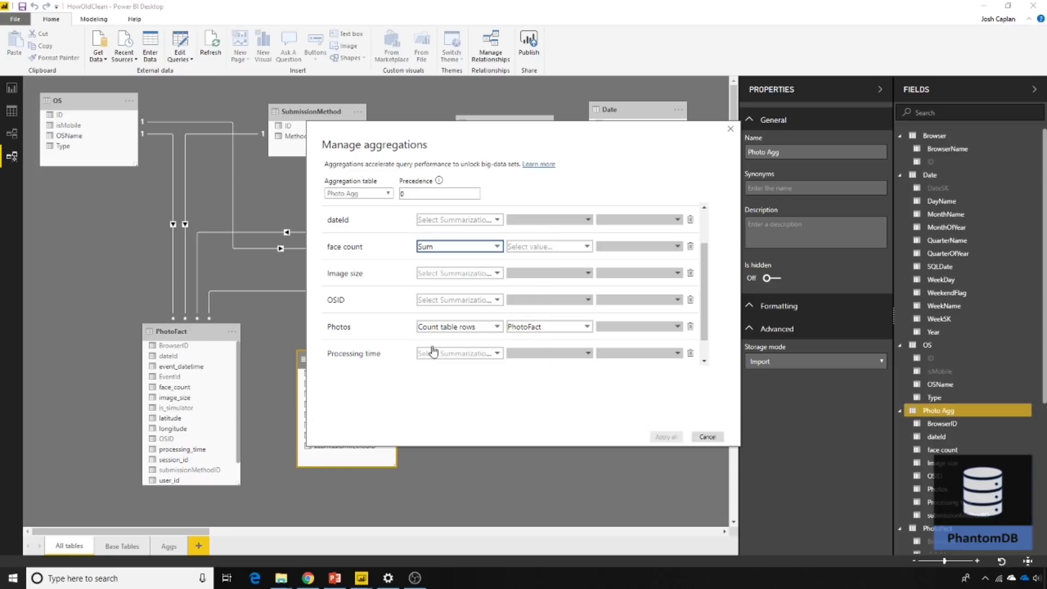
pyautogui.click(519, 251)
pyautogui.click(522, 315)
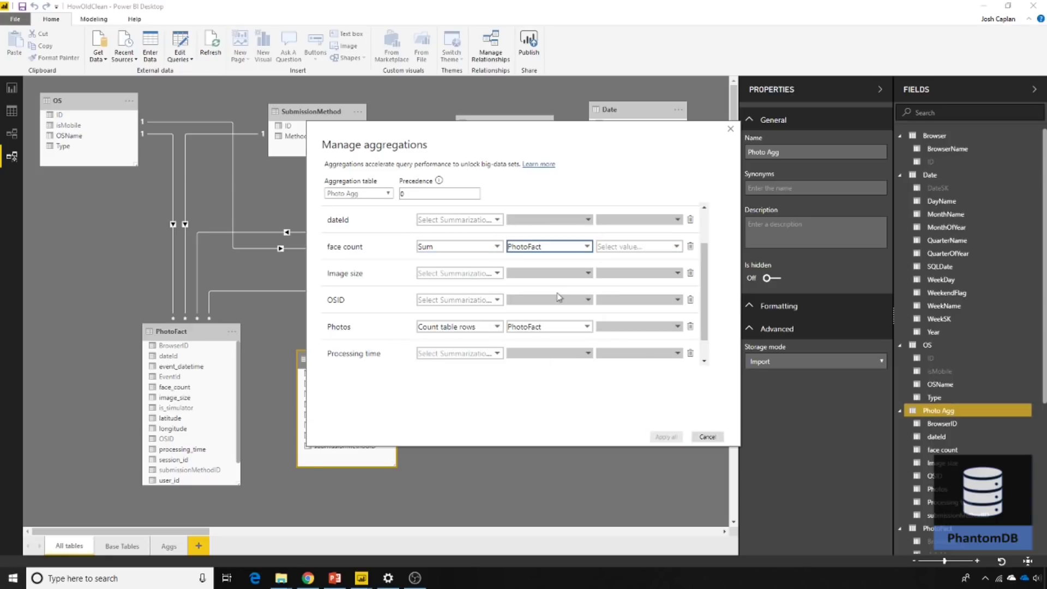
pyautogui.click(617, 247)
pyautogui.scroll(-1, 618, 289)
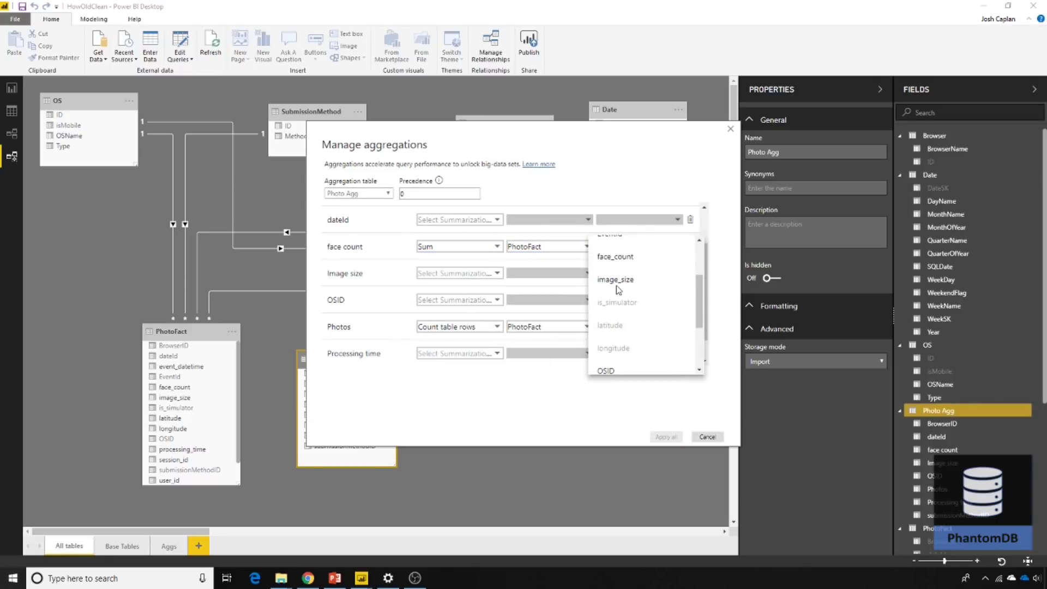
pyautogui.click(621, 256)
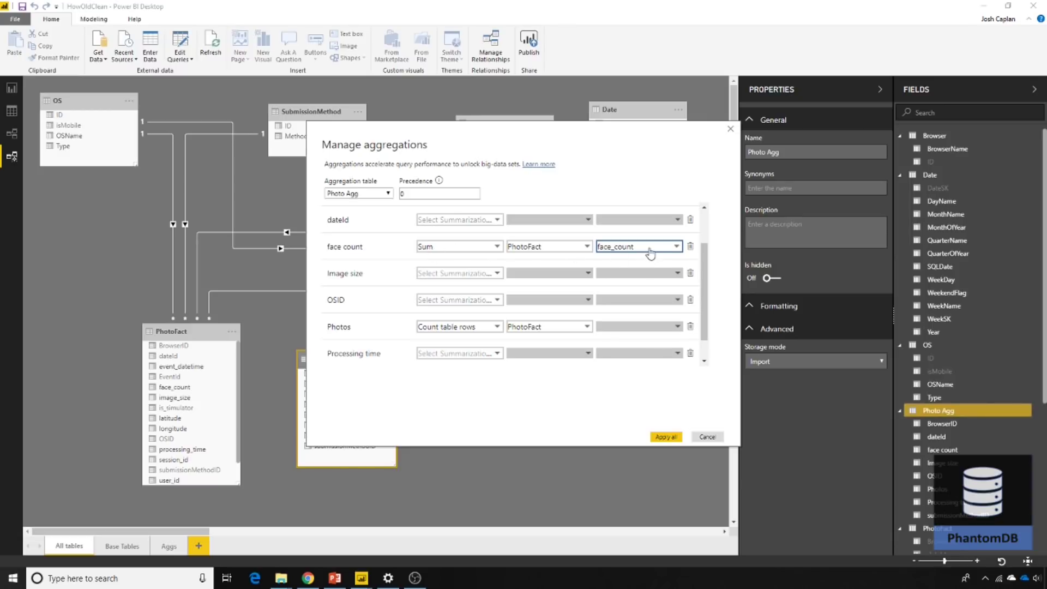
# Map the Image size aggregation column to the Sum of image_size in the PhotoFact detail table
pyautogui.click(449, 275)
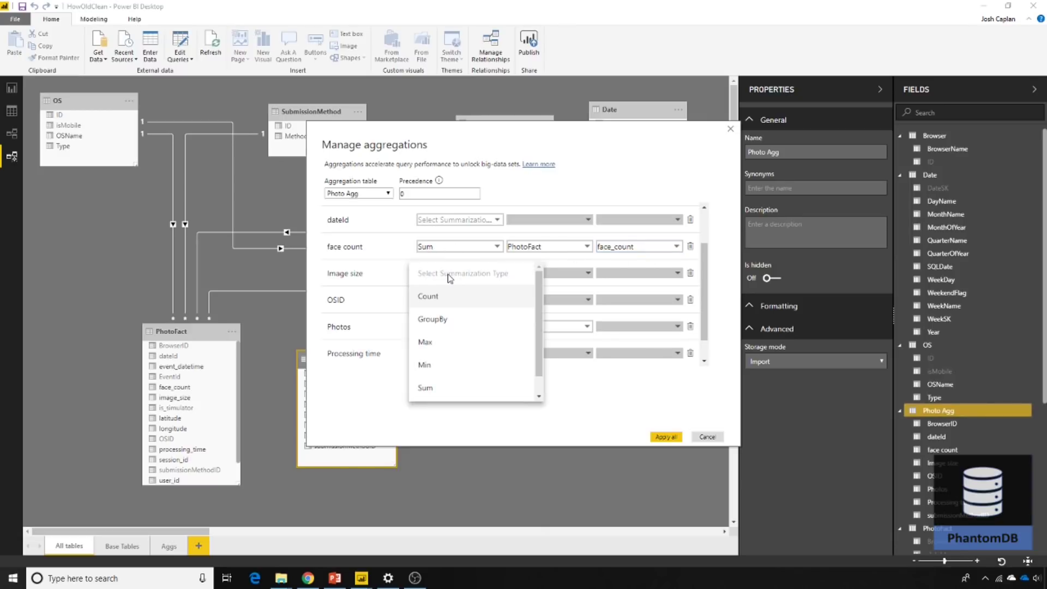
pyautogui.click(438, 395)
pyautogui.click(548, 275)
pyautogui.click(539, 349)
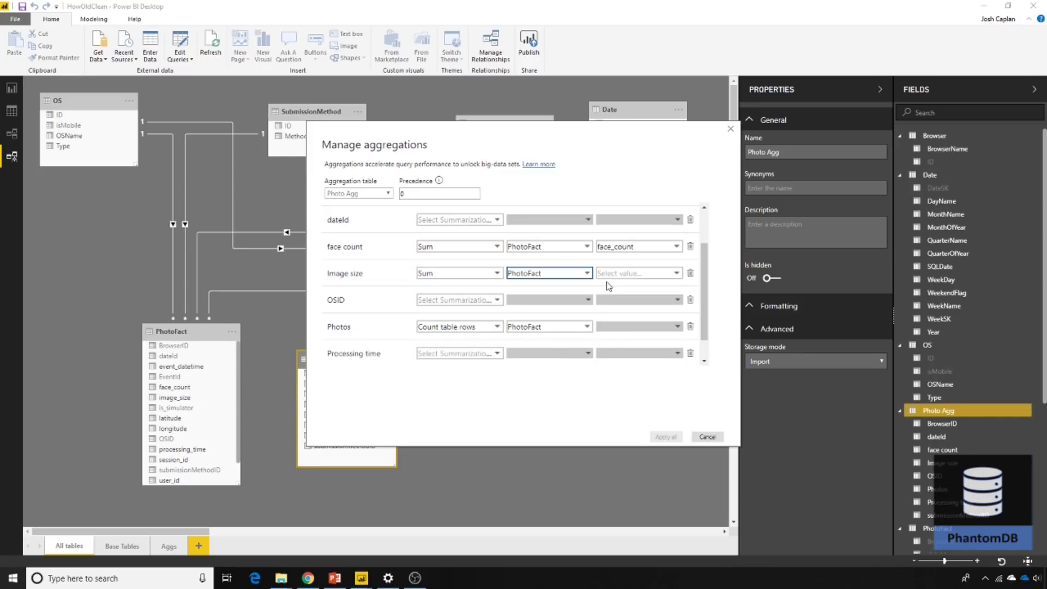
pyautogui.click(610, 272)
pyautogui.click(633, 385)
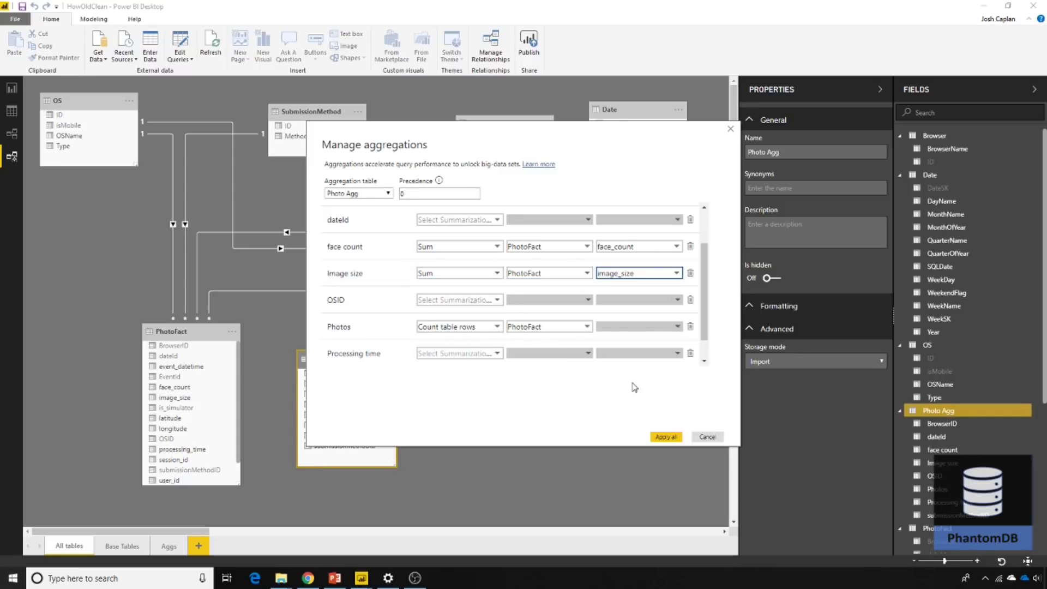
# Map the Processing time aggregation column to the Sum of PhotoFact's processing_time and apply all the aggregation mappings
pyautogui.scroll(-1, 482, 325)
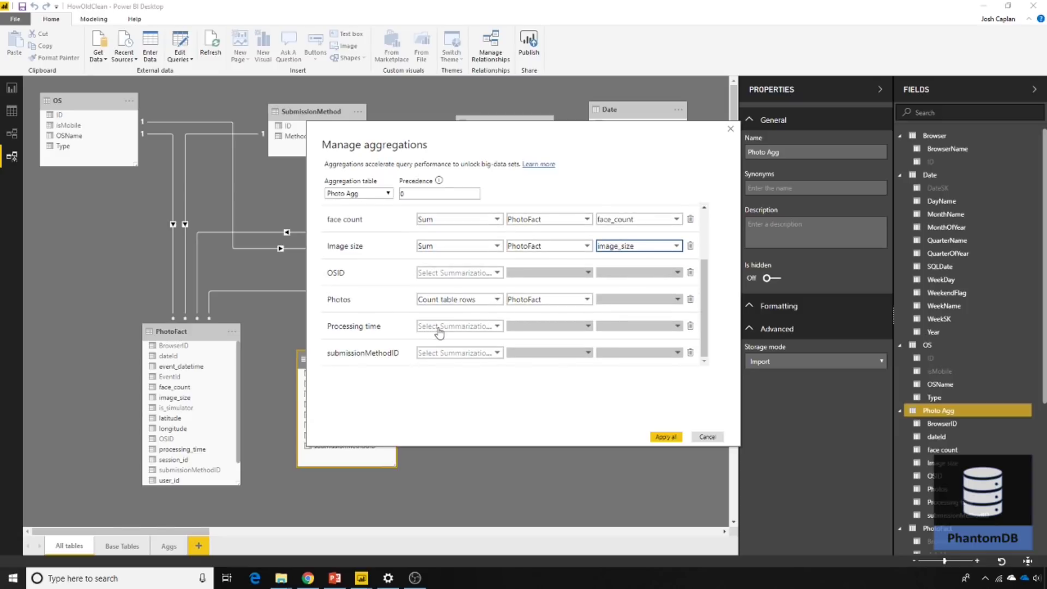
pyautogui.click(440, 327)
pyautogui.scroll(-1, 439, 327)
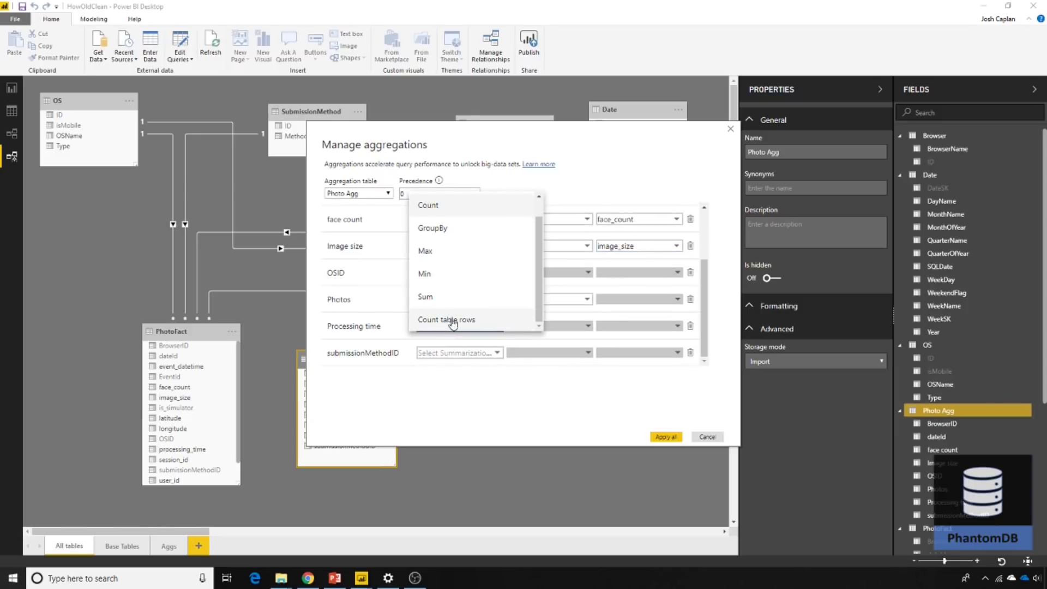
pyautogui.click(430, 303)
pyautogui.click(517, 329)
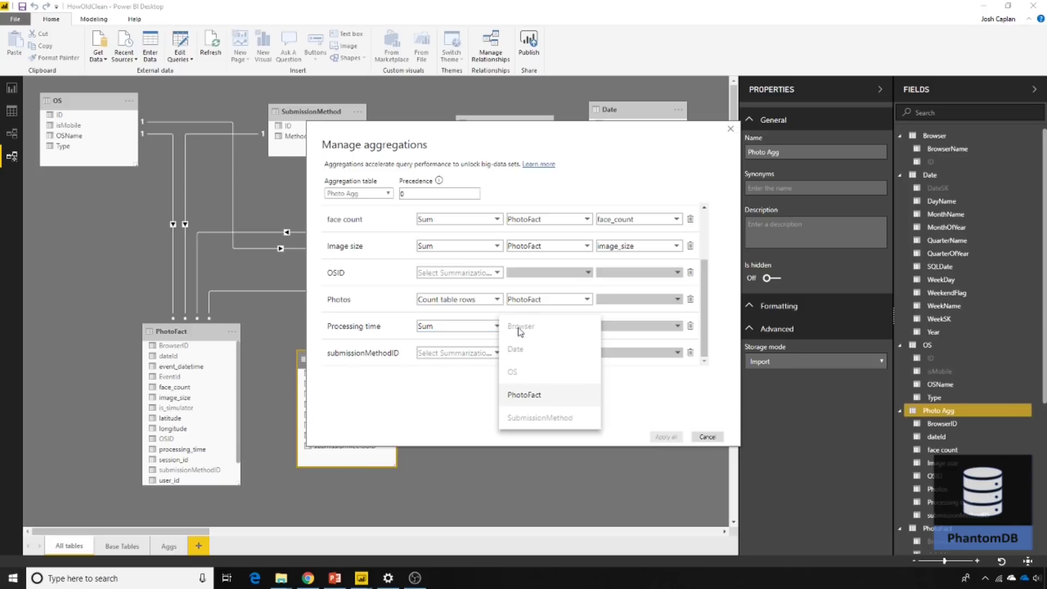
pyautogui.click(535, 394)
pyautogui.click(622, 327)
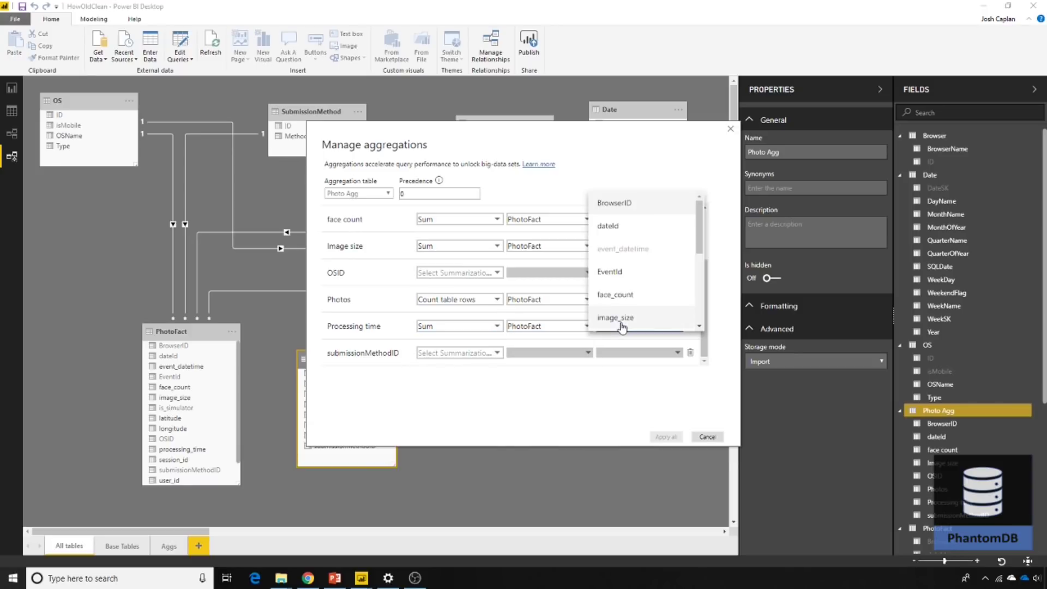
pyautogui.scroll(-3, 622, 295)
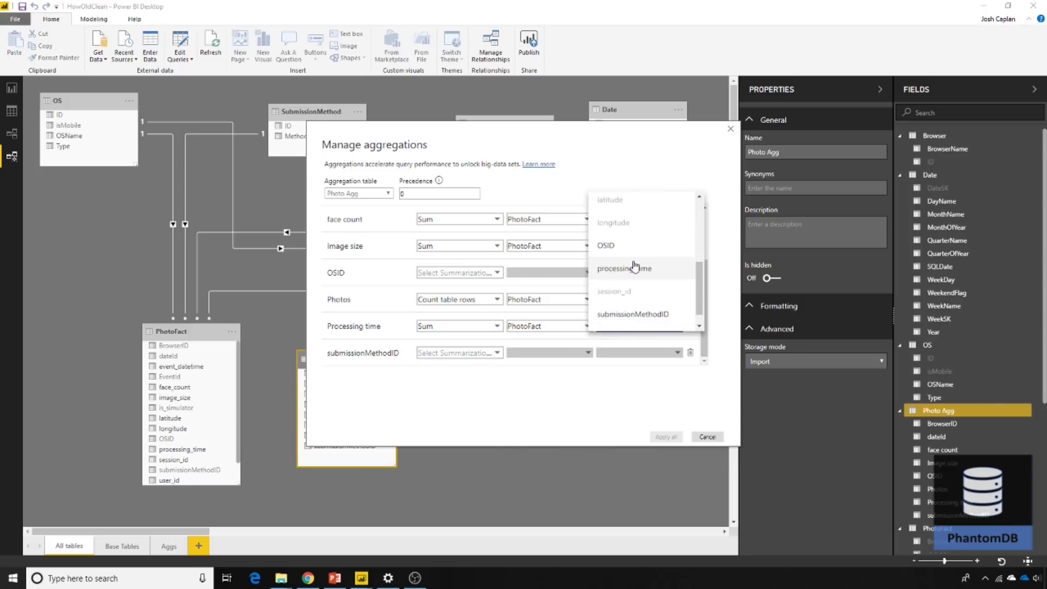
pyautogui.click(631, 270)
pyautogui.click(660, 438)
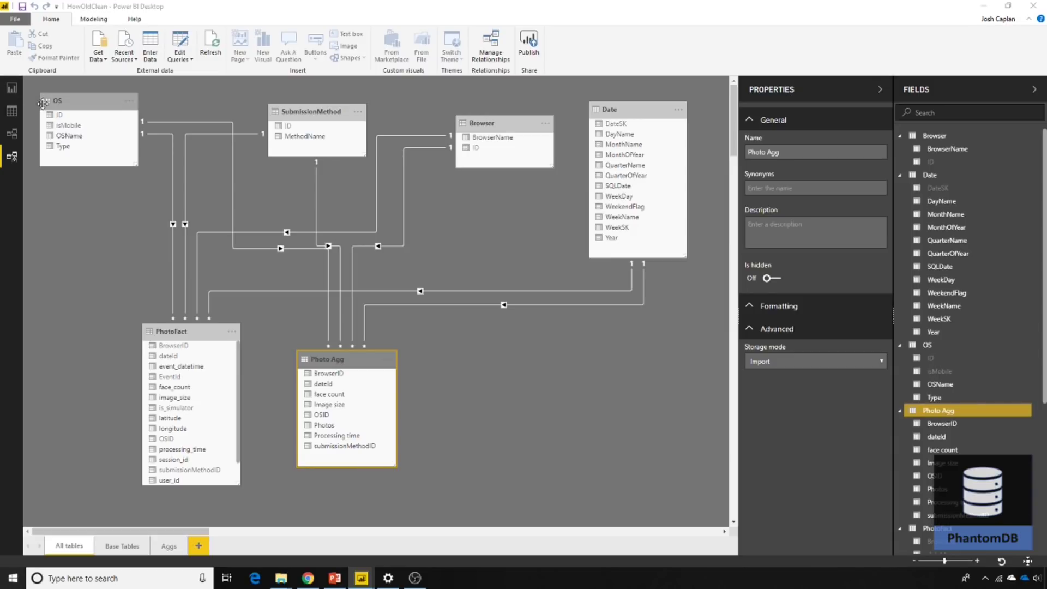
# On the empty report page, add a visual of PhotoFact's Photos measure and convert it to a card
pyautogui.click(10, 87)
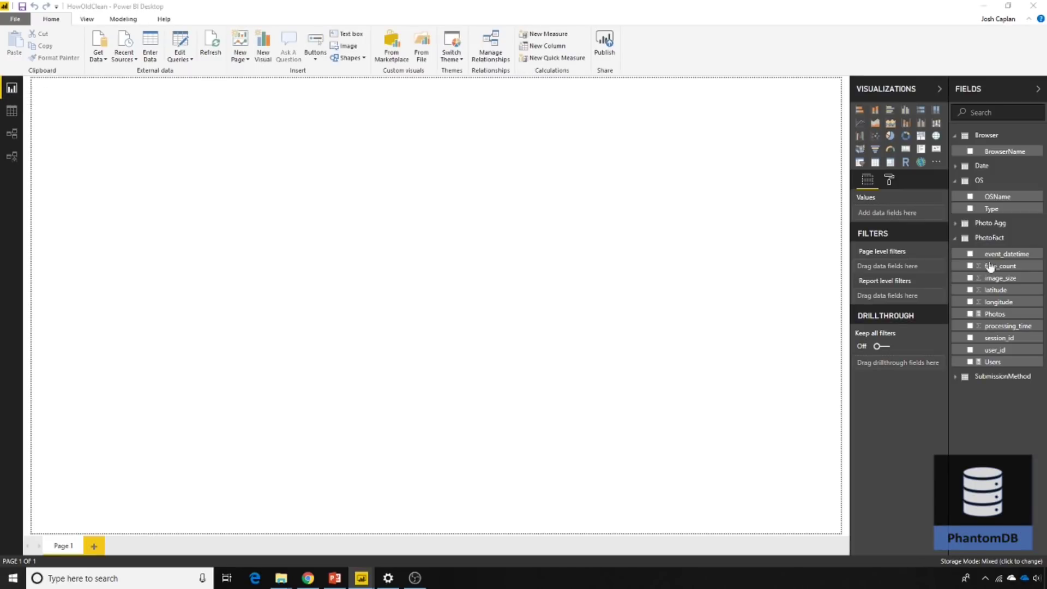
pyautogui.moveTo(1002, 323); pyautogui.dragTo(268, 187)
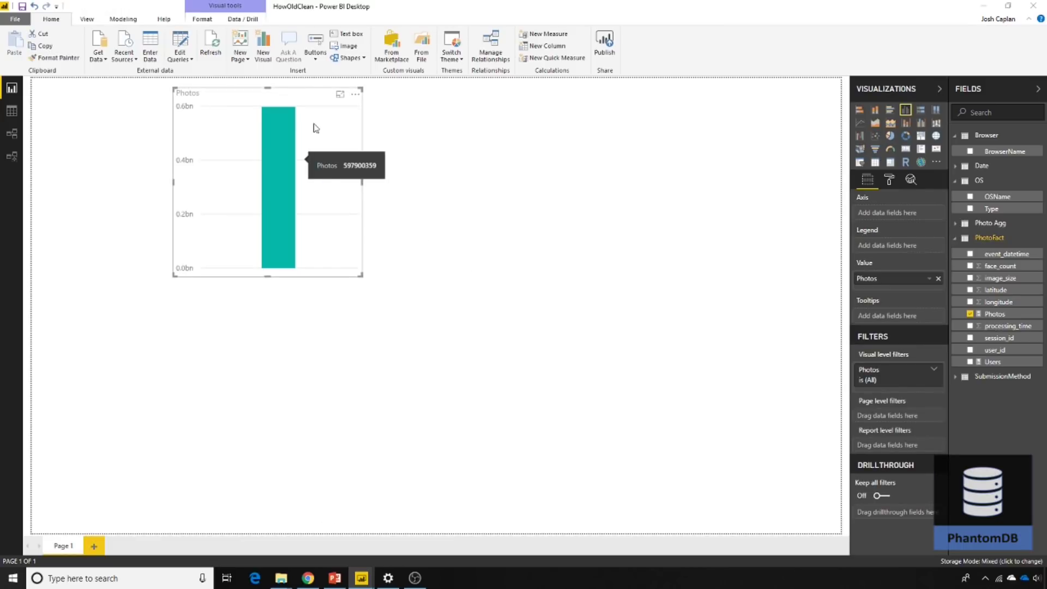
pyautogui.click(906, 149)
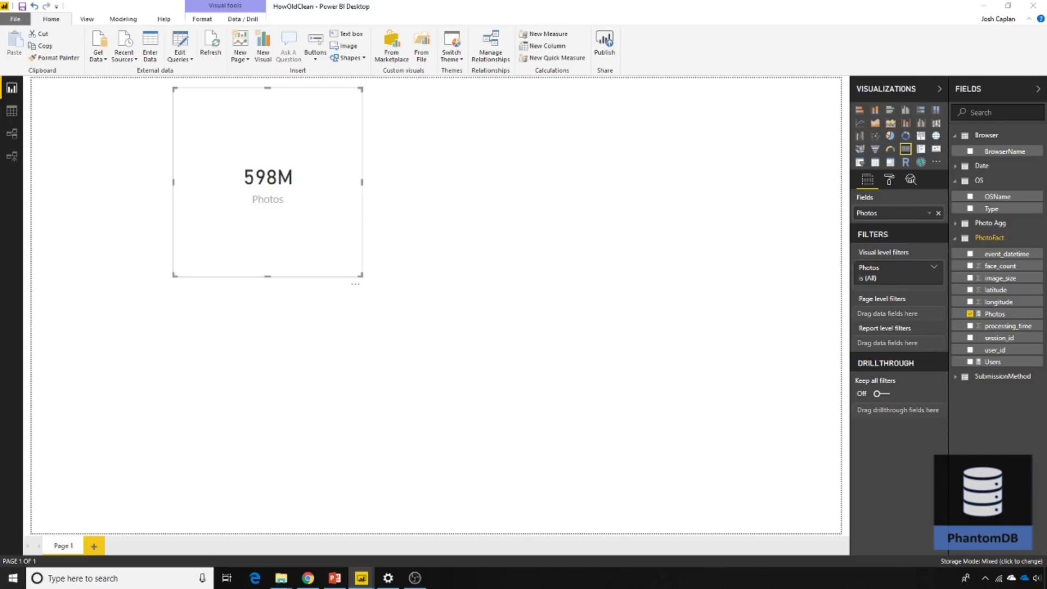
# Convert the Photos card to a clustered column chart, plot it by DayName from the Date table, and widen it
pyautogui.click(905, 110)
pyautogui.click(958, 168)
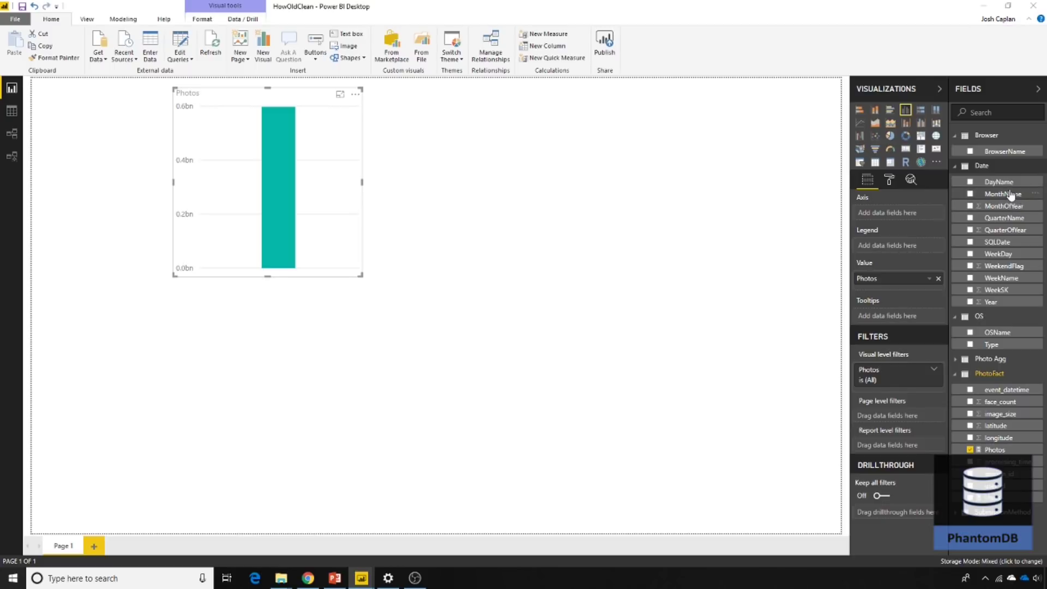
pyautogui.moveTo(1002, 181); pyautogui.dragTo(307, 257)
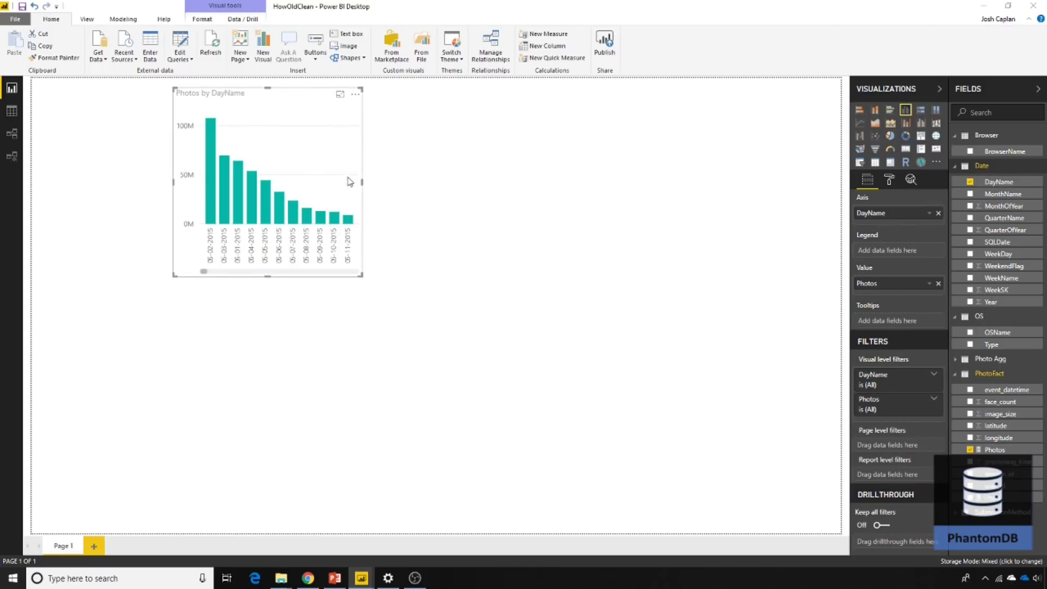
pyautogui.moveTo(362, 182); pyautogui.dragTo(560, 183)
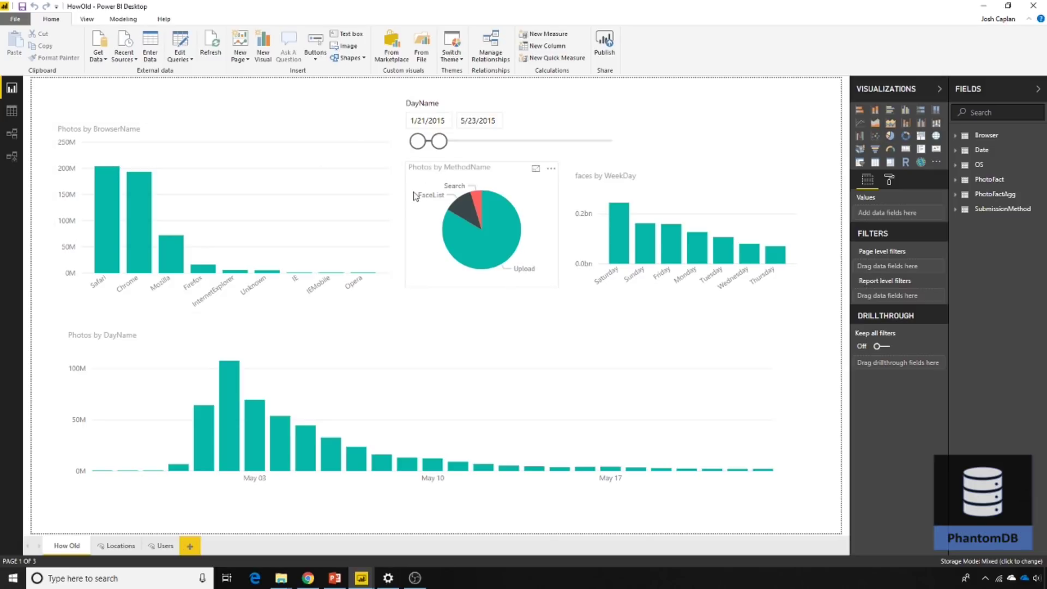
# In the HowOld report, set the DayName slicer to 5/20/2015–10/3/2015, then highlight Chrome in the browser chart and clear that highlight
pyautogui.moveTo(439, 141); pyautogui.dragTo(464, 142)
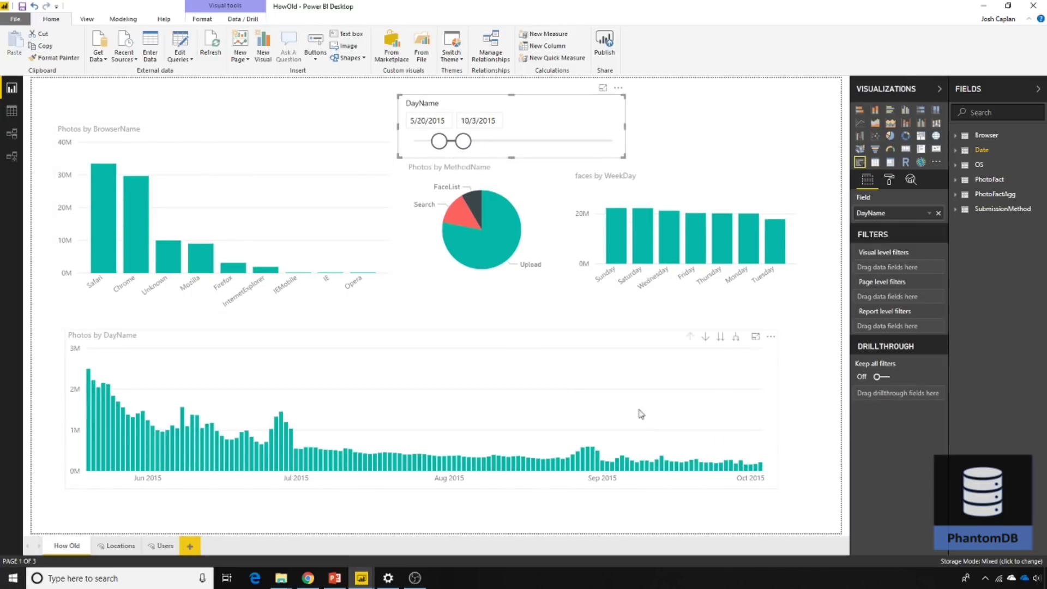
pyautogui.click(124, 240)
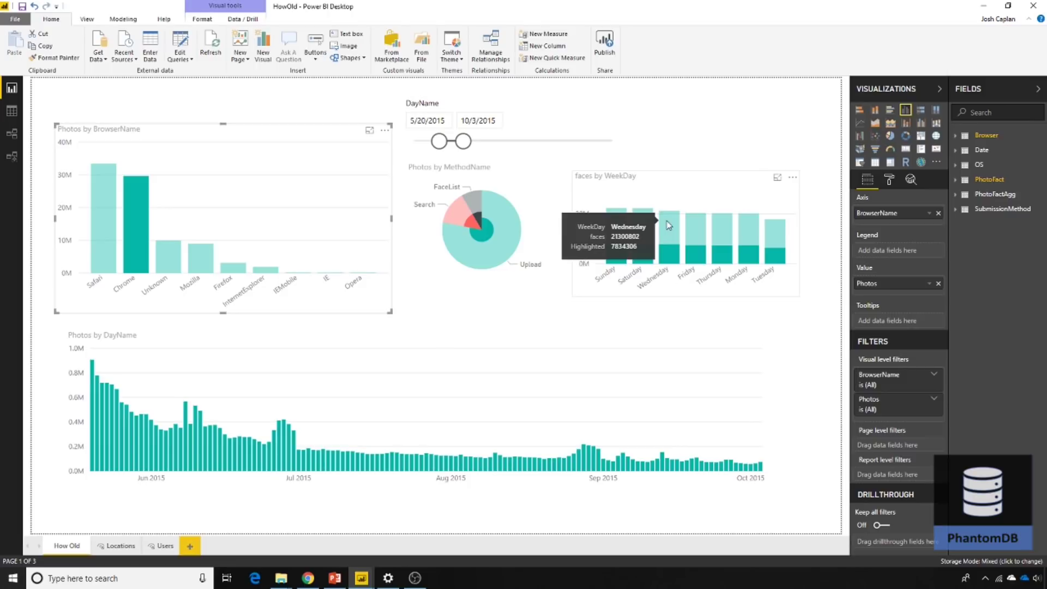
pyautogui.moveTo(267, 444)
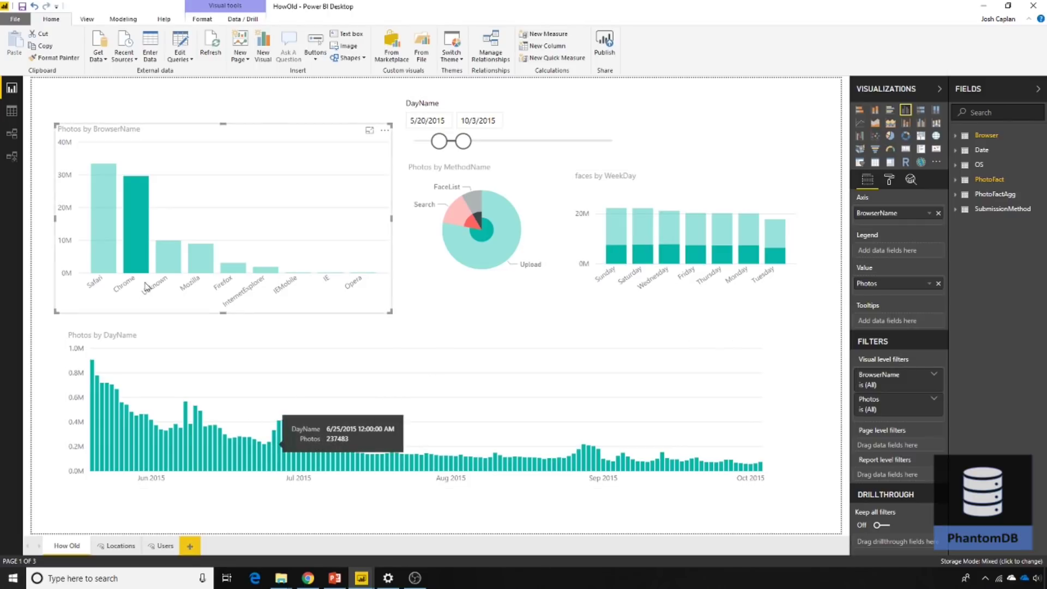
pyautogui.click(144, 258)
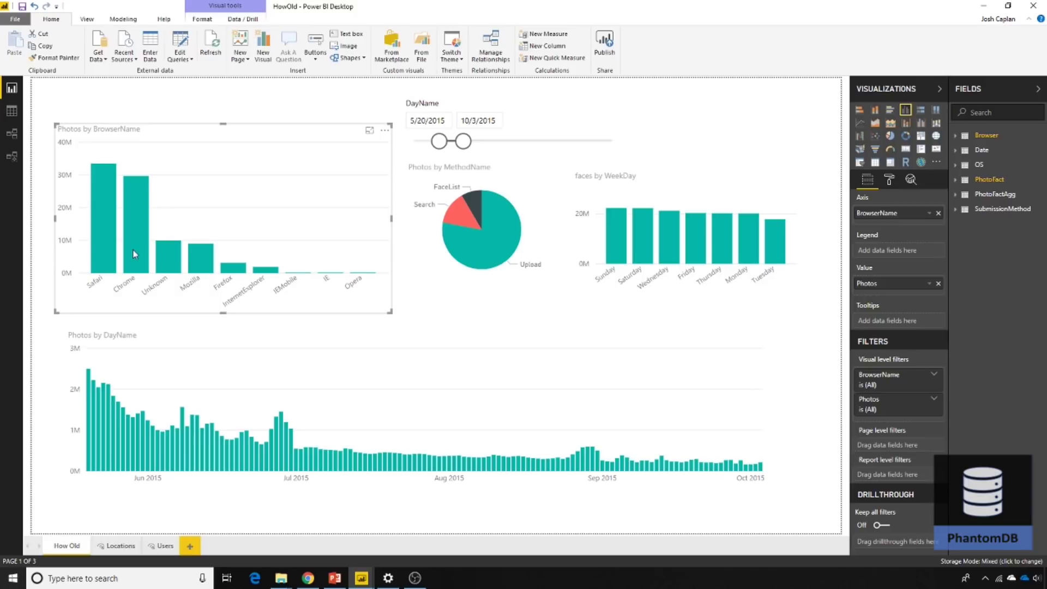
# Highlight Safari in the browser chart and drill down into the 6/8/2015 bar of the Photos by DayName chart
pyautogui.click(106, 253)
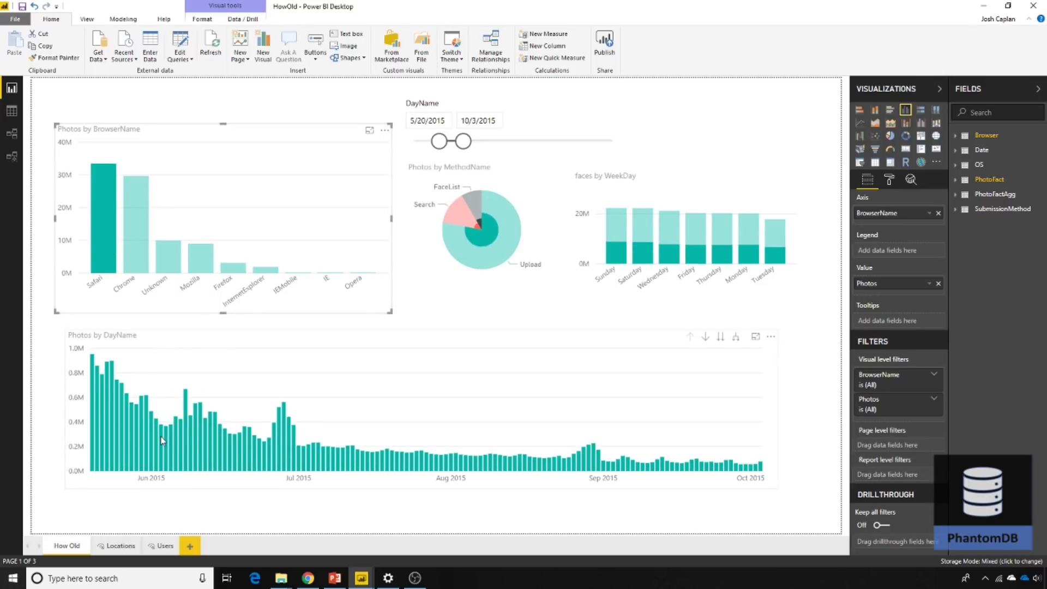
pyautogui.moveTo(183, 450)
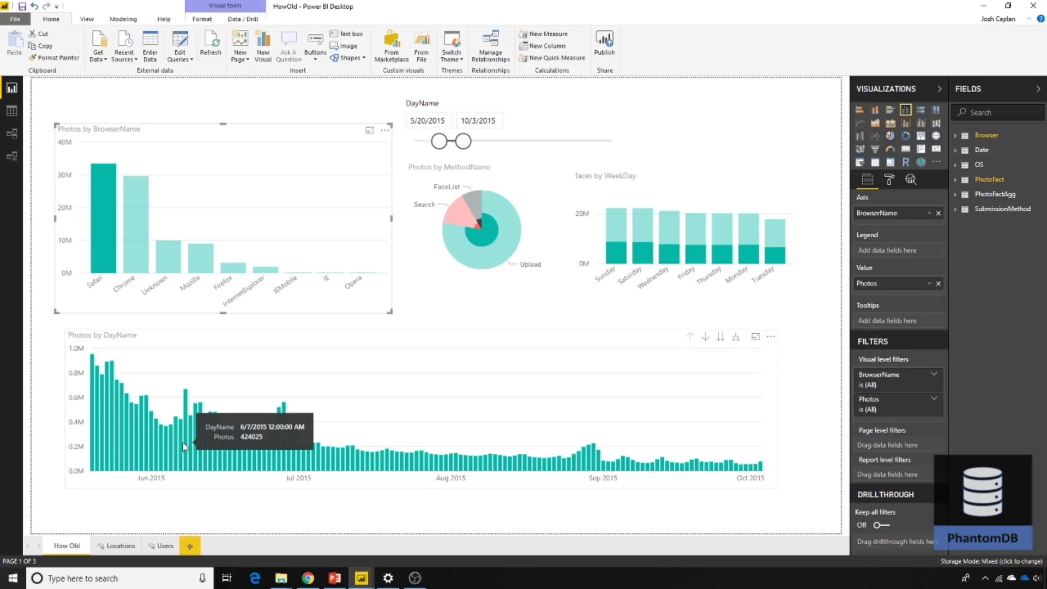
pyautogui.rightClick(186, 446)
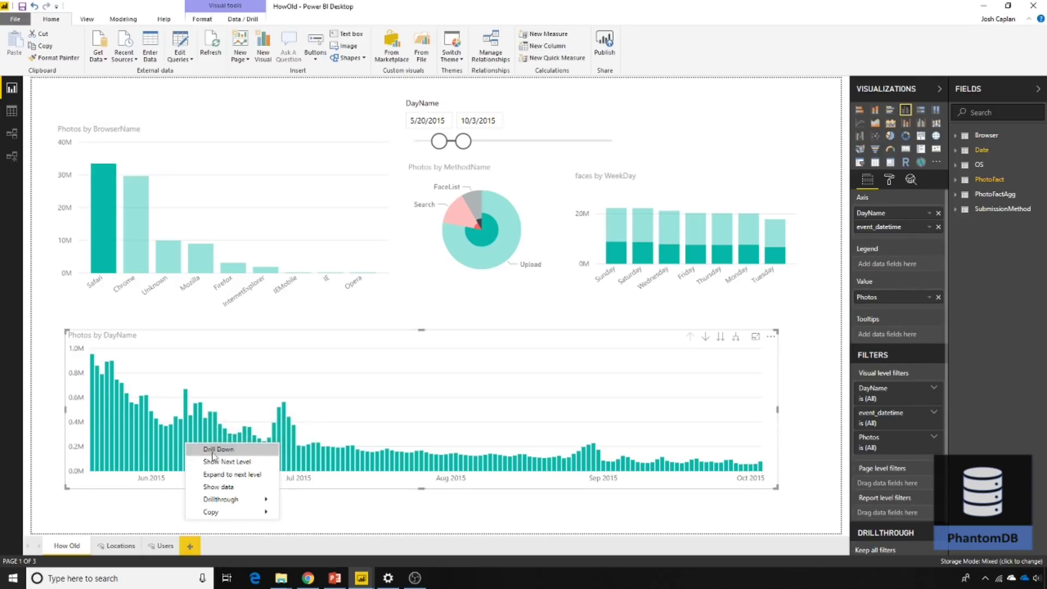
pyautogui.moveTo(260, 503)
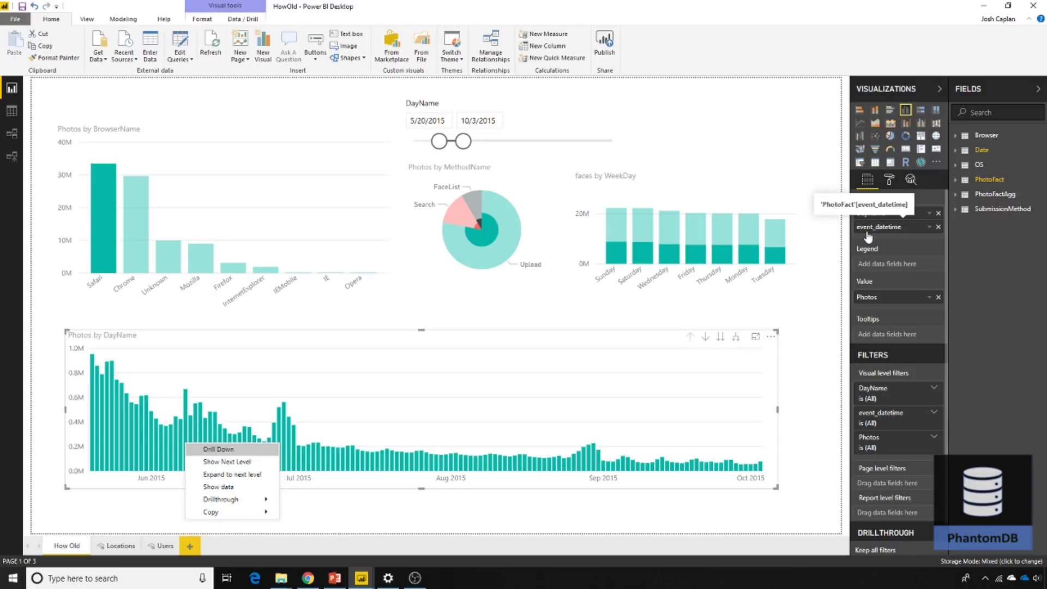
pyautogui.click(215, 450)
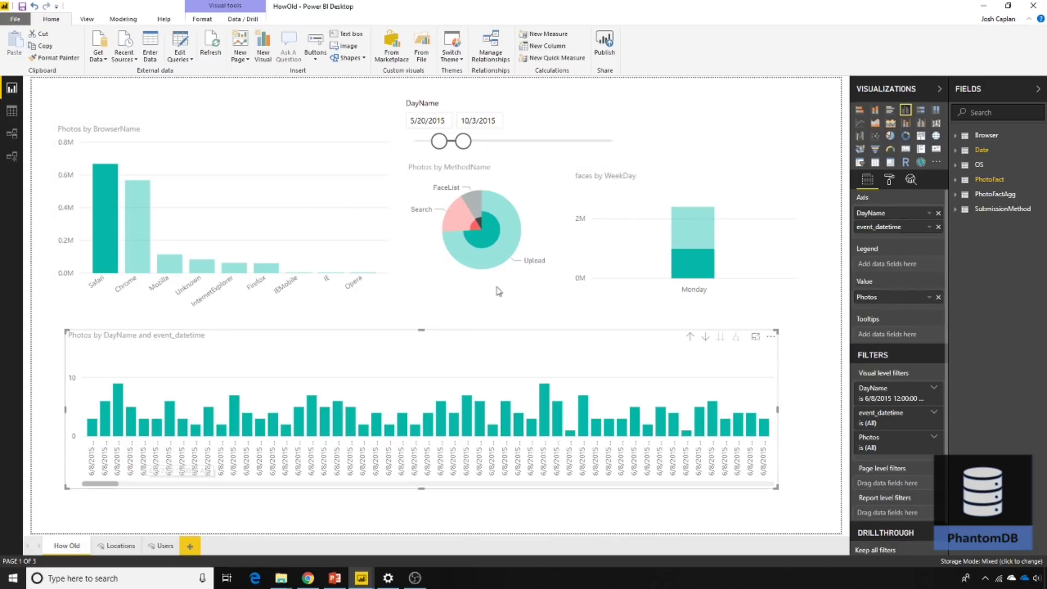
# Cross-filter the drilled-down report by Chrome, by the FaceList slice and by a single event_datetime bar, clearing each selection
pyautogui.click(132, 252)
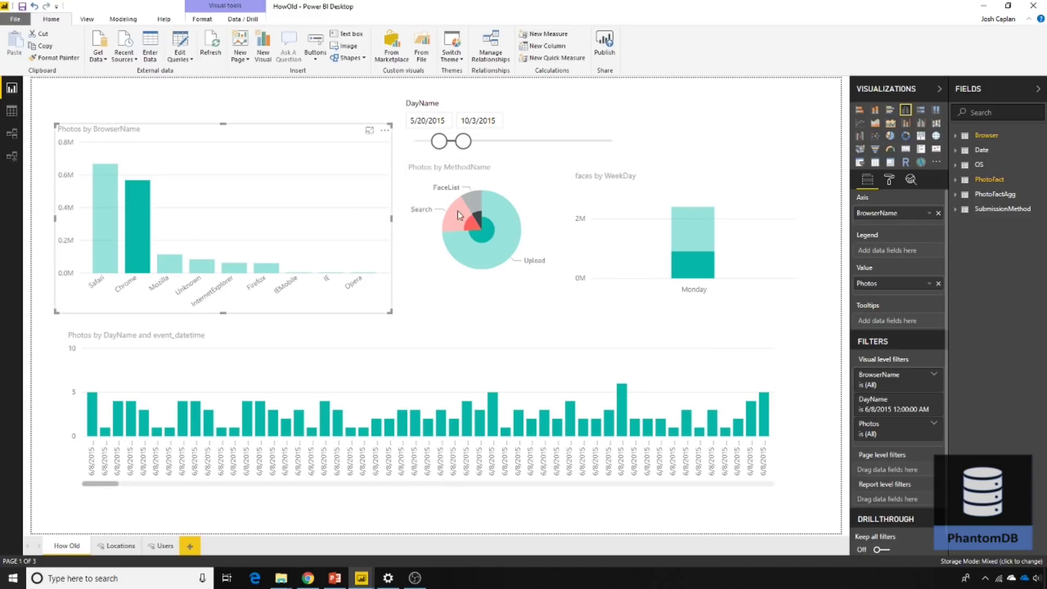
pyautogui.click(137, 238)
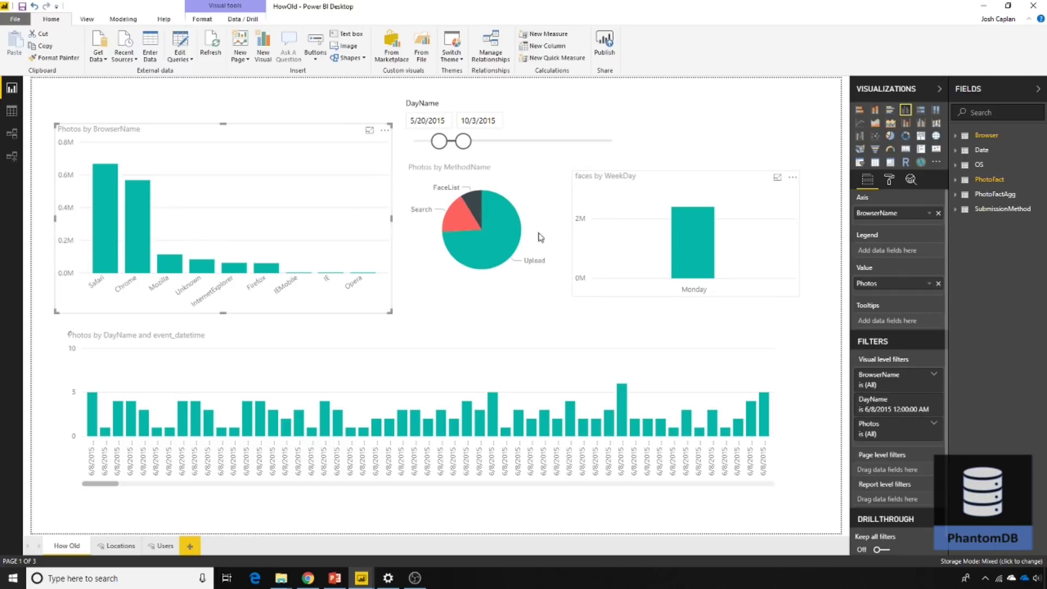
pyautogui.click(474, 205)
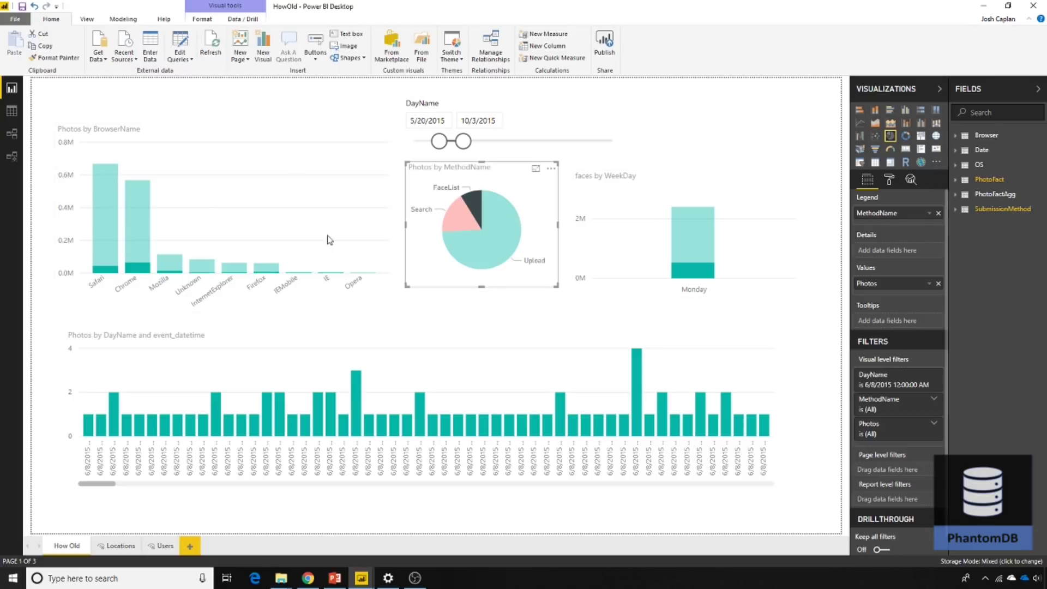
pyautogui.click(481, 209)
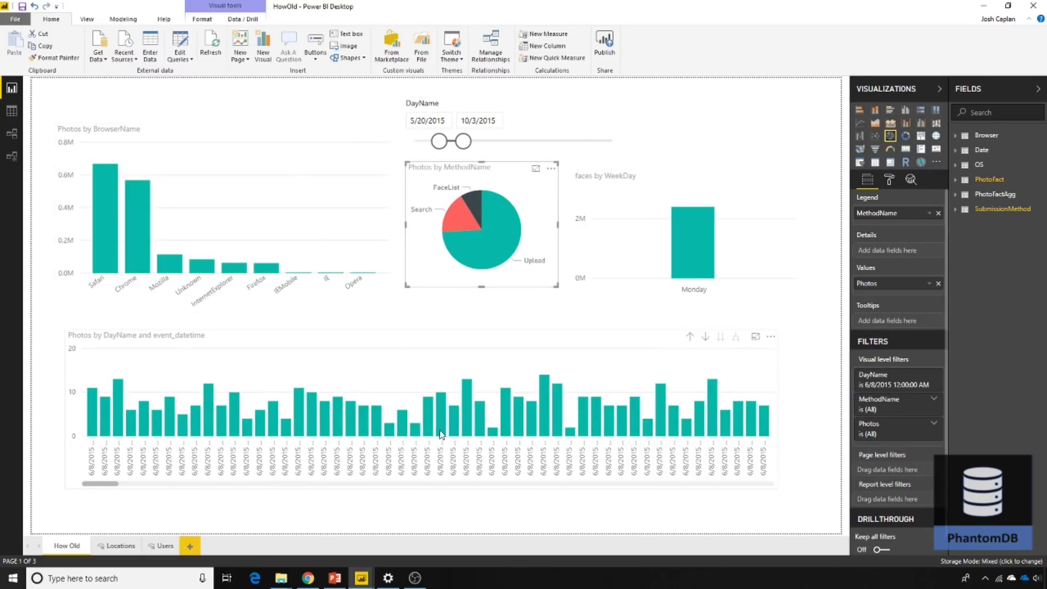
pyautogui.click(402, 428)
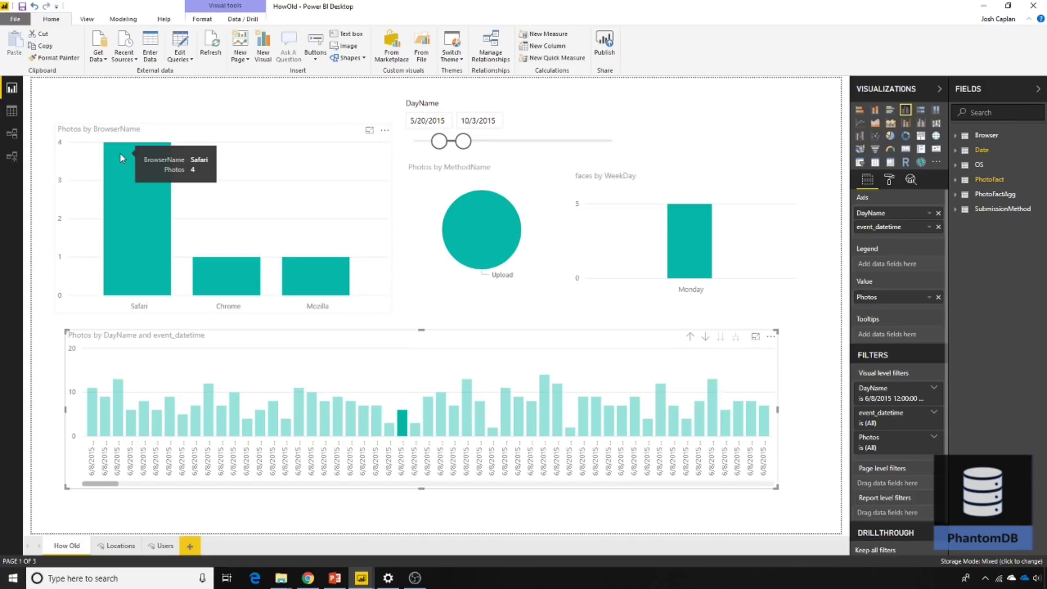
pyautogui.click(403, 423)
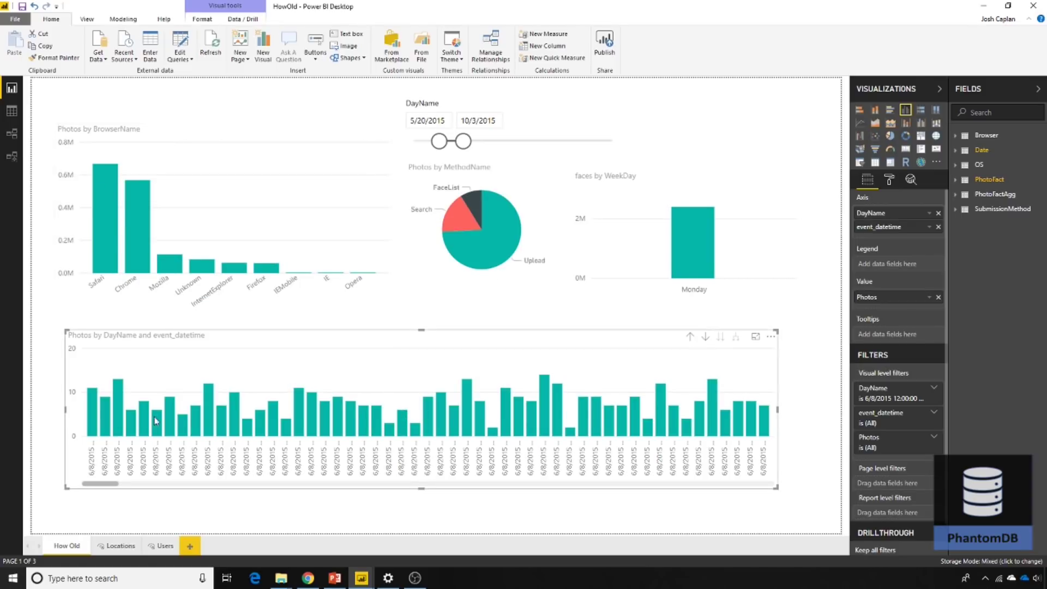
# Drill through from the 6/8/2015 12:00:09 AM bar to the Locations page and inspect the map point on the US west coast
pyautogui.moveTo(210, 409)
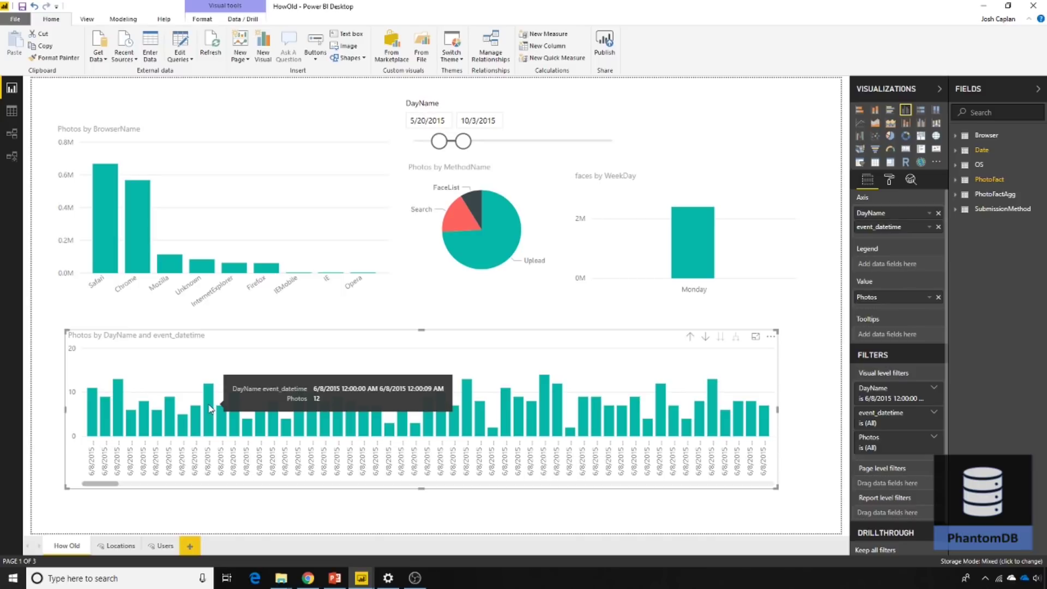
pyautogui.rightClick(210, 409)
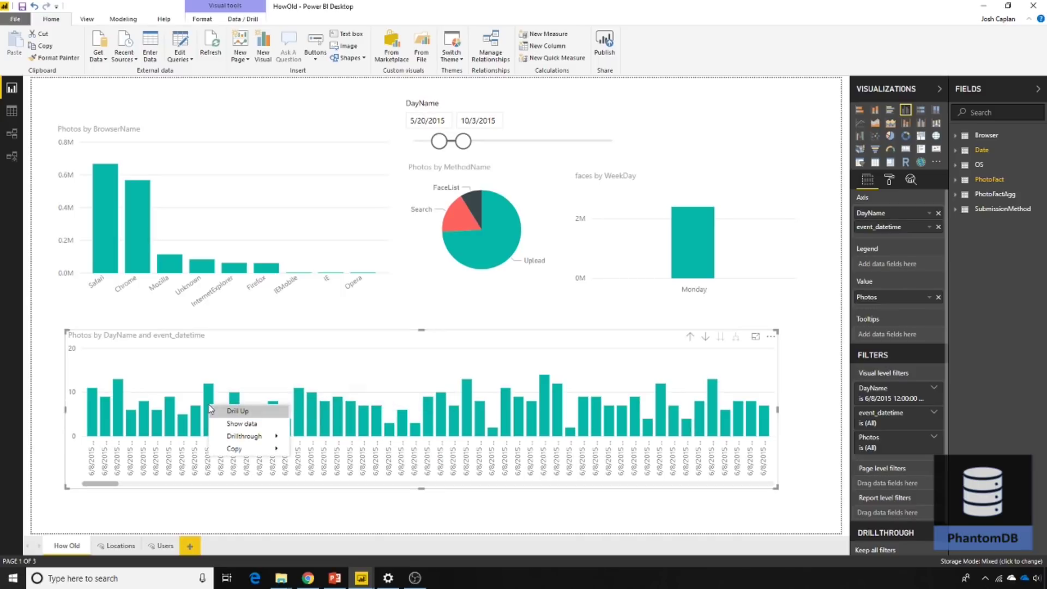
pyautogui.moveTo(256, 439)
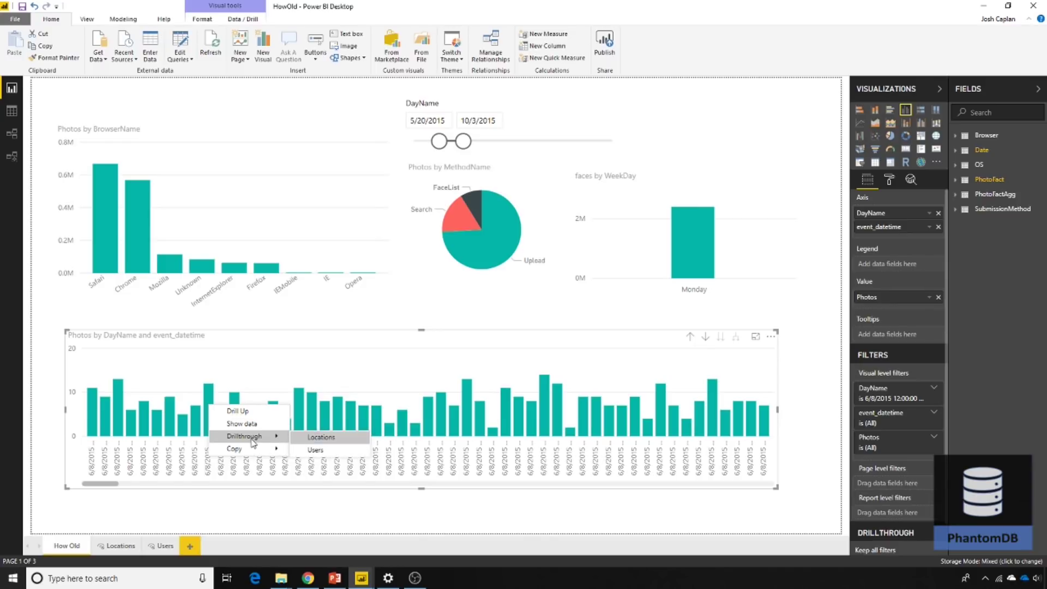
pyautogui.moveTo(283, 448)
pyautogui.click(309, 437)
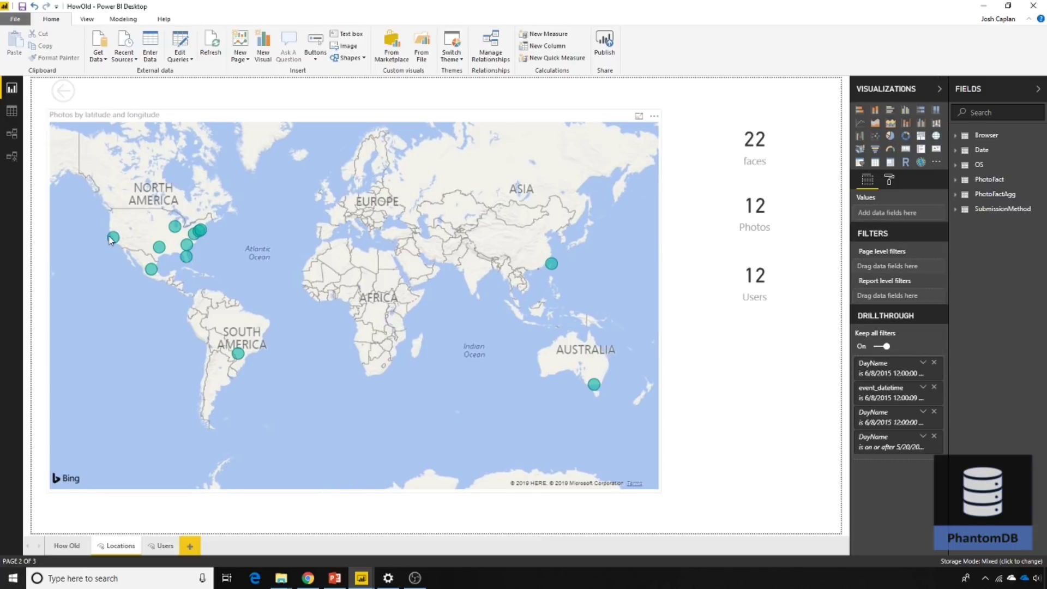
pyautogui.moveTo(112, 240)
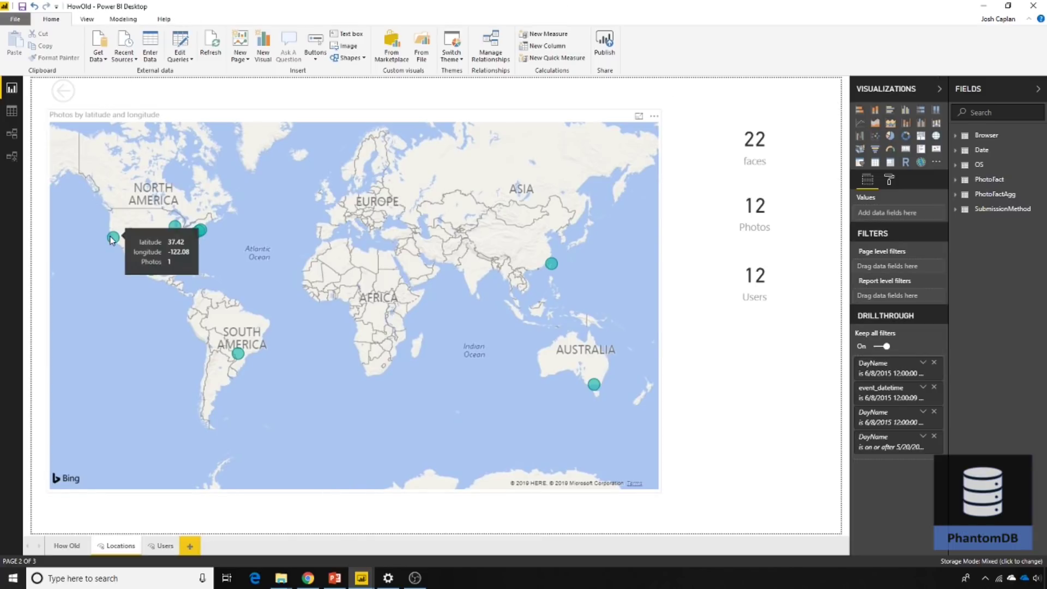